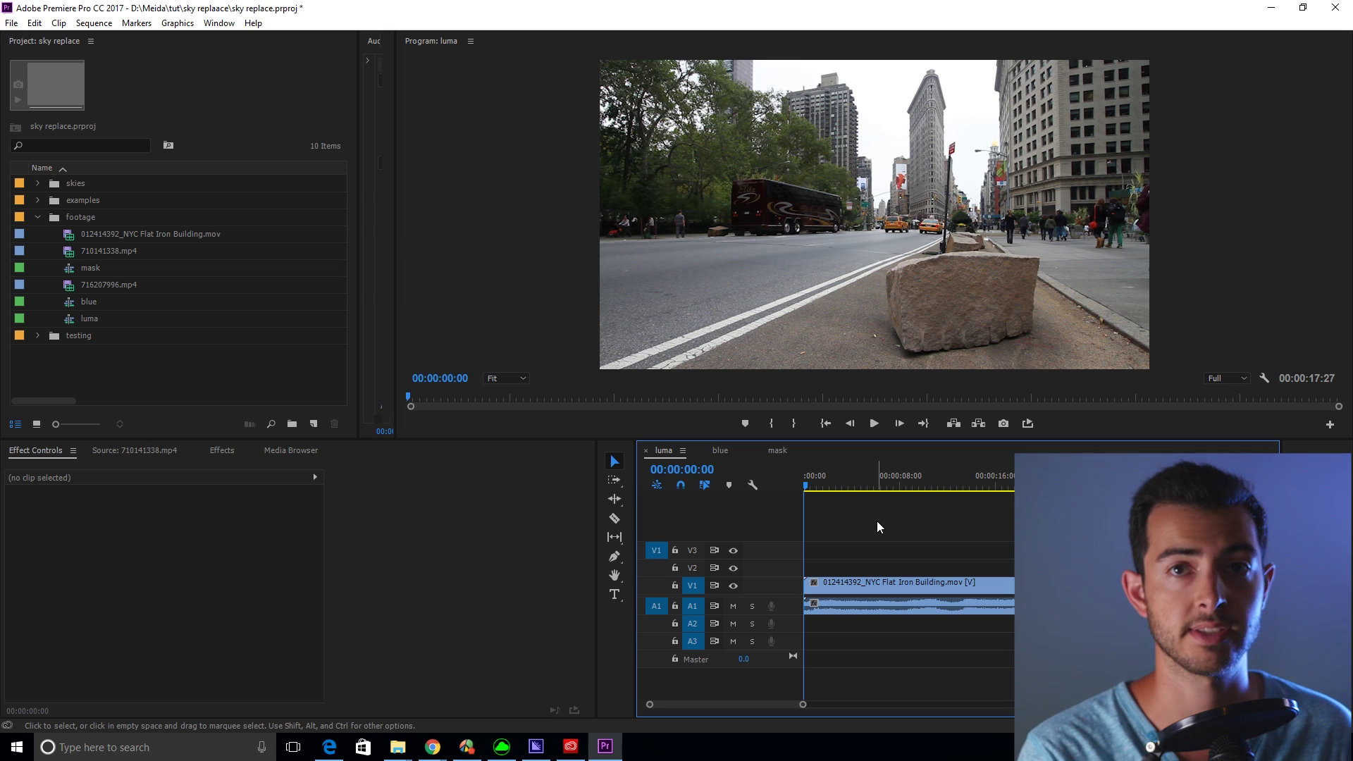
# - Select the Flat Iron Building clip on V1 so its Motion and Opacity settings appear
pyautogui.click(824, 584)
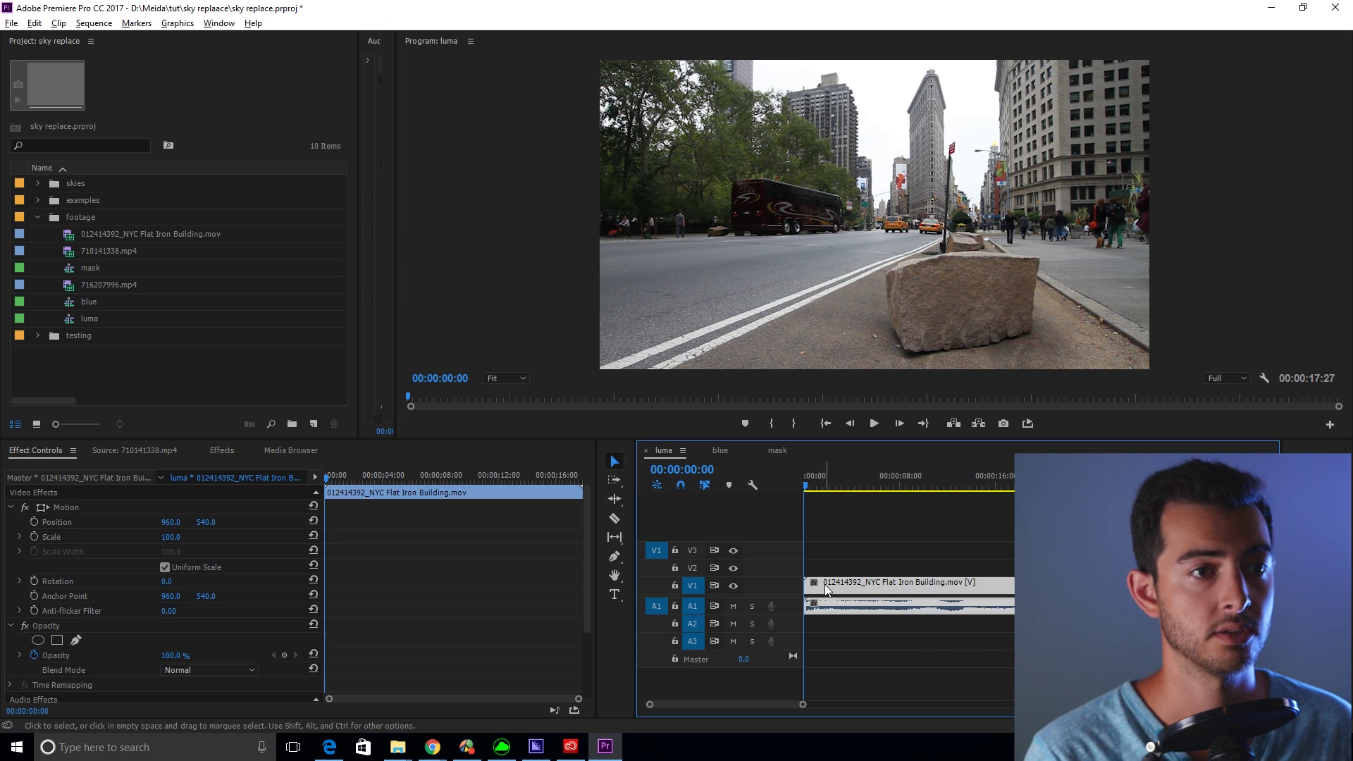
# - Duplicate the Flat Iron clip onto V2, apply Luma Key to the clip, and hide V2
pyautogui.moveTo(827, 591); pyautogui.dragTo(823, 565)
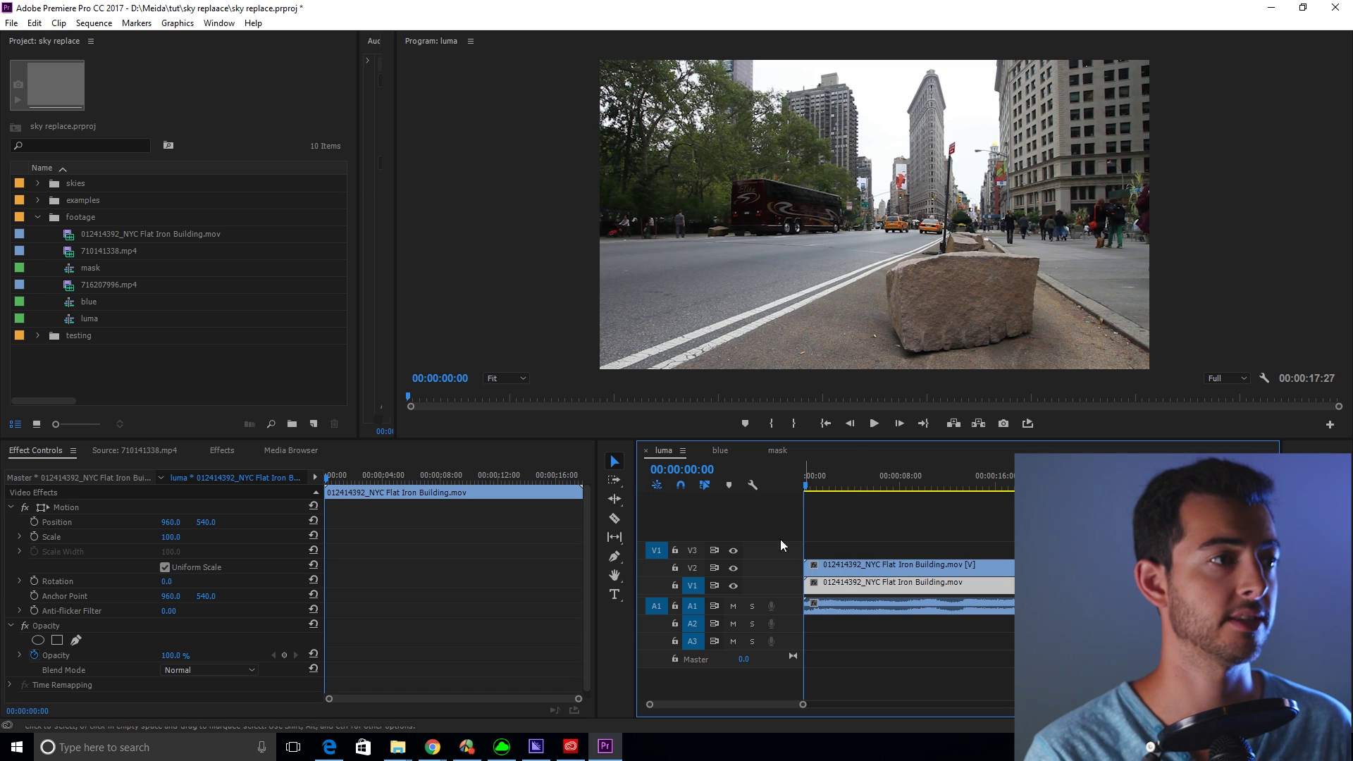
pyautogui.click(222, 451)
pyautogui.click(60, 469)
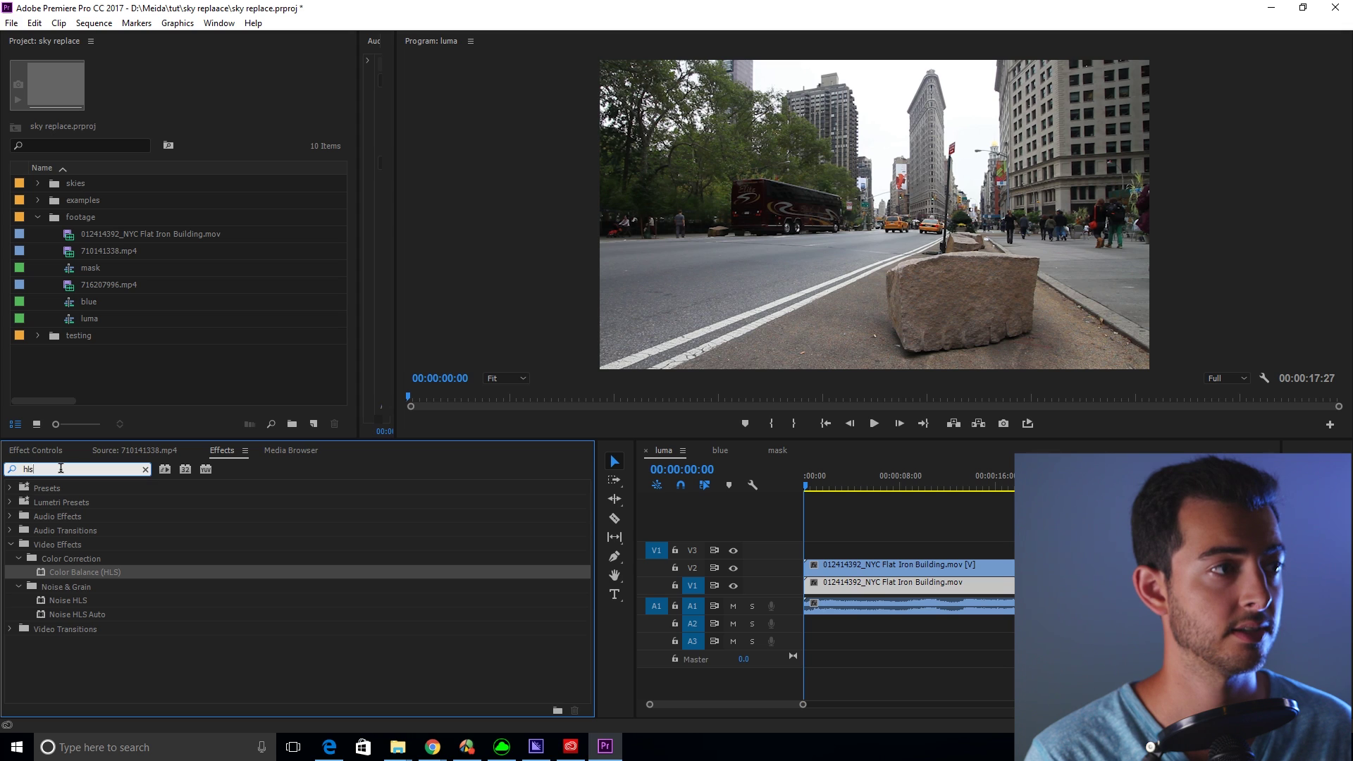
pyautogui.write('luma')
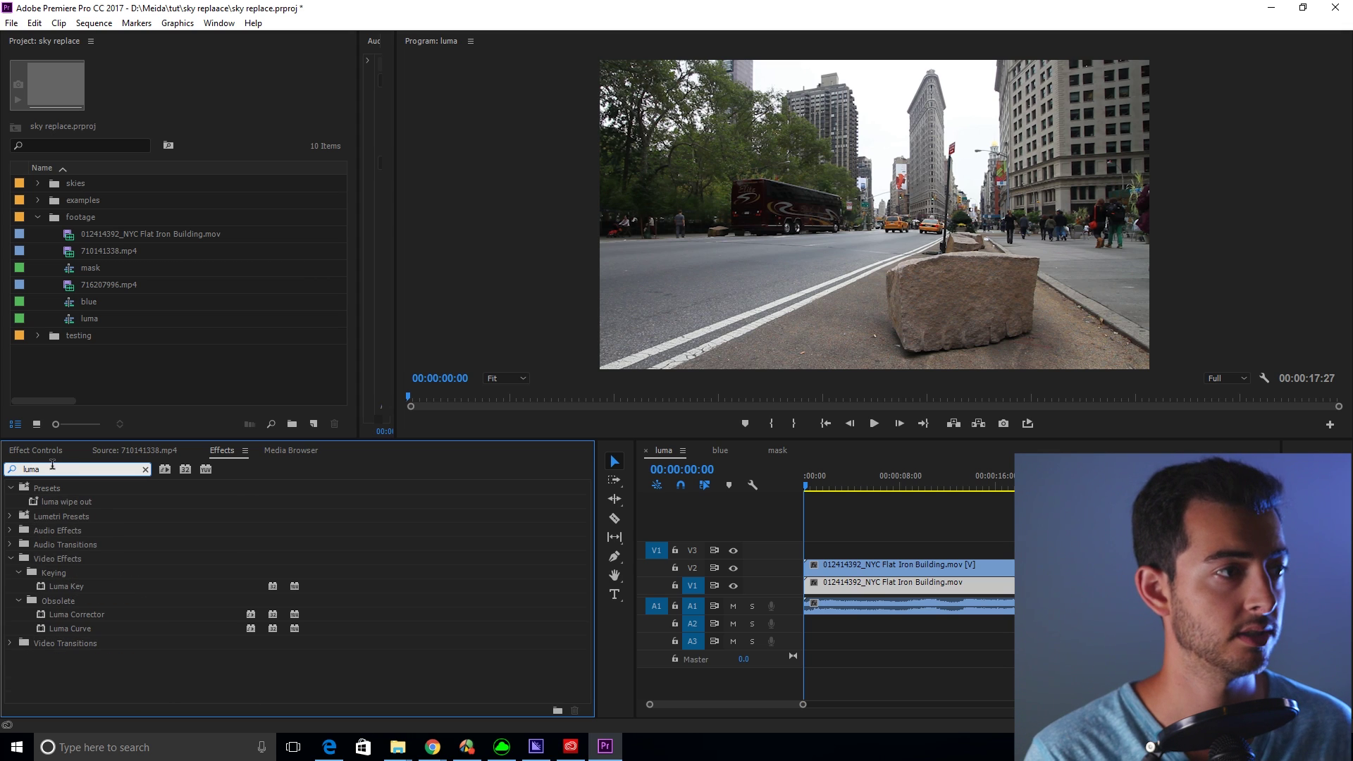
pyautogui.moveTo(70, 587); pyautogui.dragTo(868, 569)
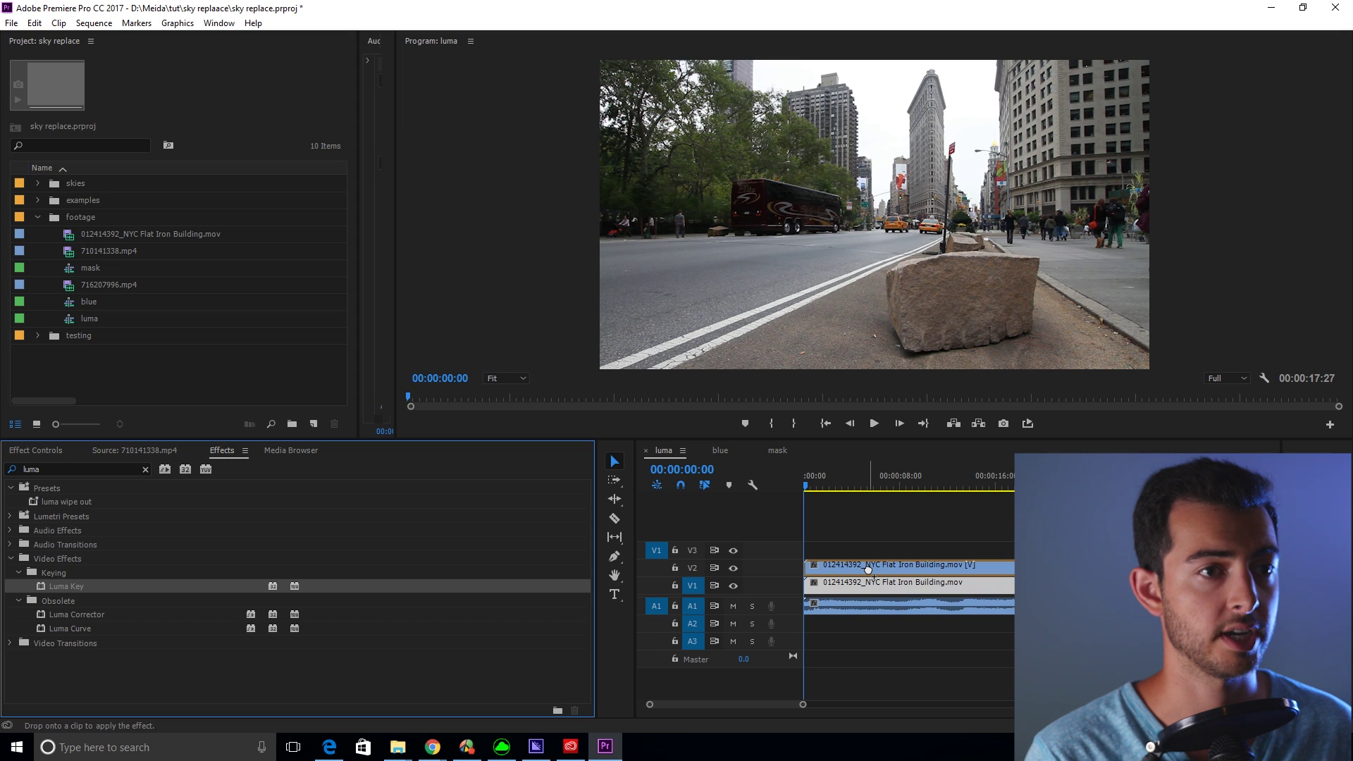
pyautogui.moveTo(868, 570); pyautogui.dragTo(865, 587)
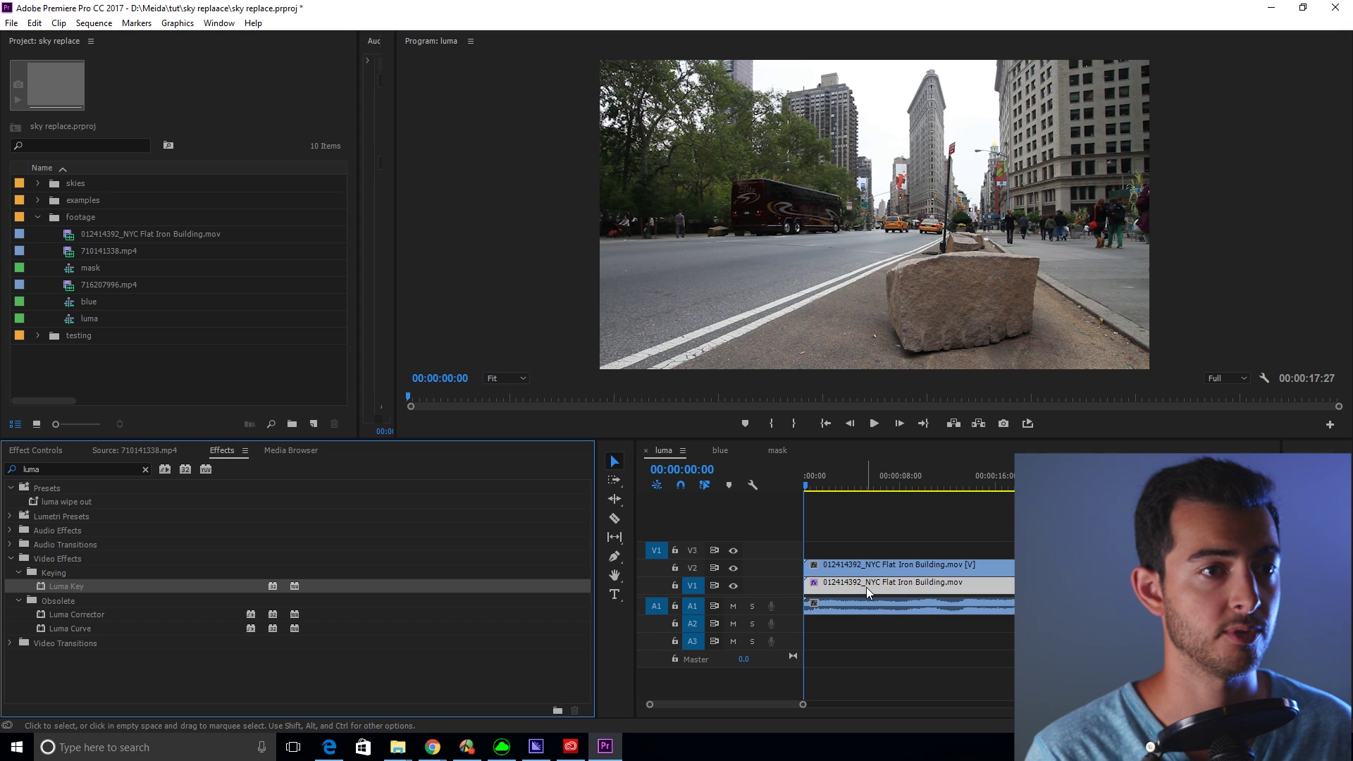
pyautogui.click(733, 568)
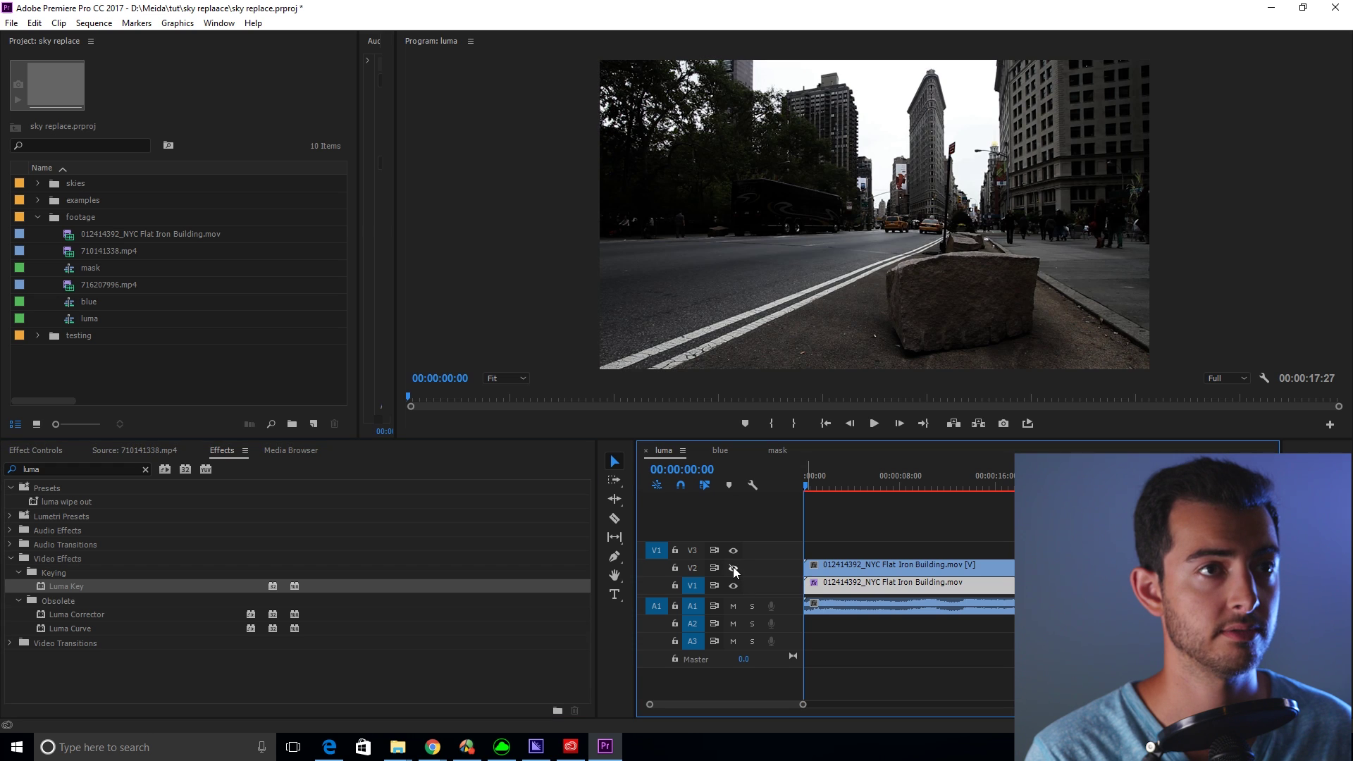
# - Set Luma Key Threshold to 0% and Cutoff to 23%, then make V2 visible again
pyautogui.click(47, 455)
pyautogui.scroll(-2, 377, 611)
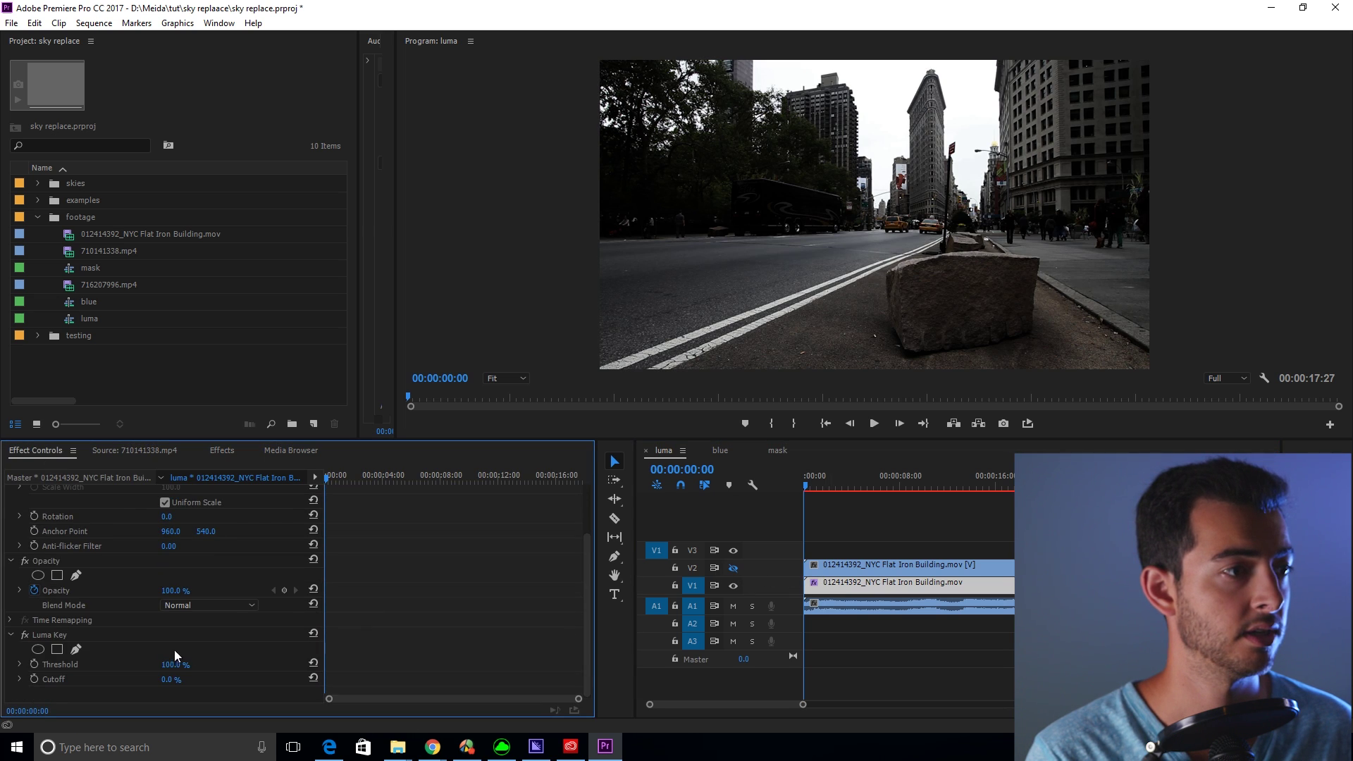
pyautogui.moveTo(171, 664); pyautogui.dragTo(105, 665)
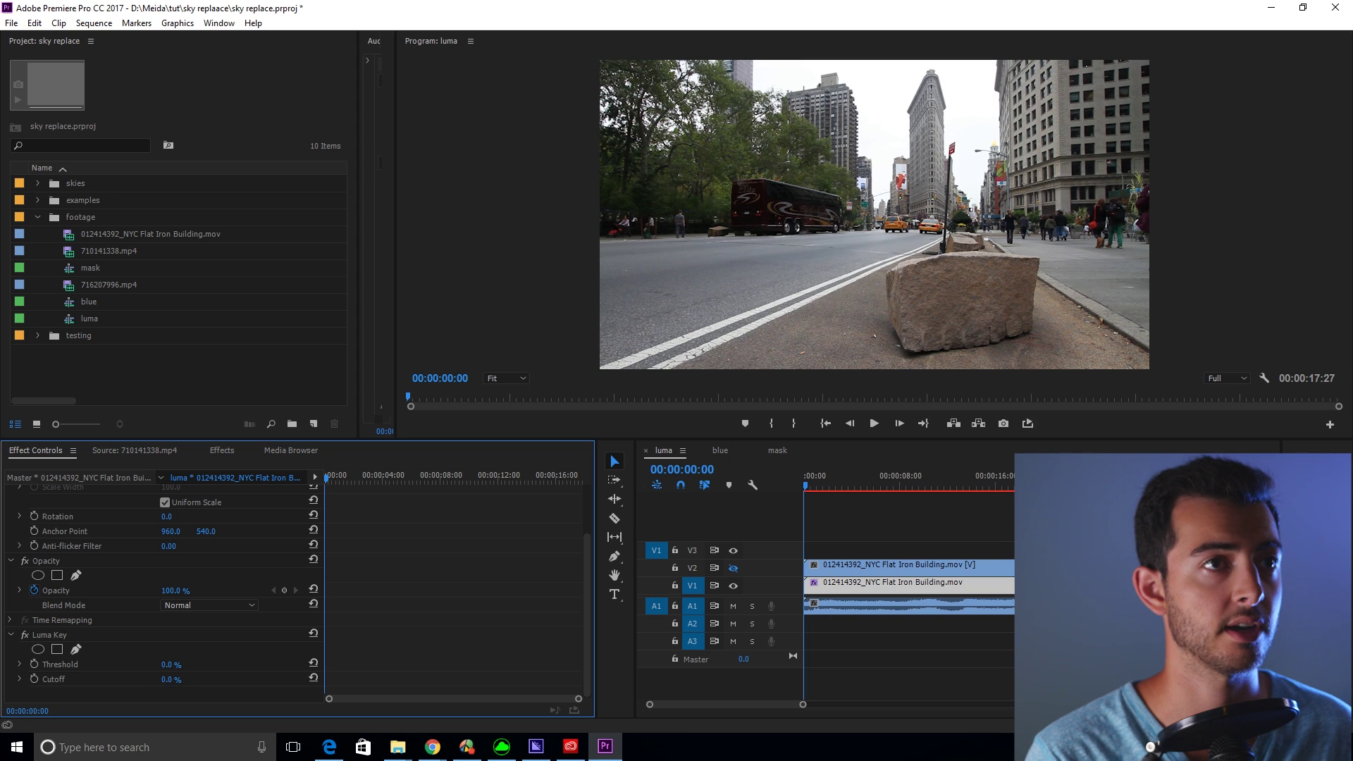
pyautogui.moveTo(171, 679)
pyautogui.mouseDown()
pyautogui.moveTo(207, 679)
pyautogui.moveTo(188, 679)
pyautogui.mouseUp()
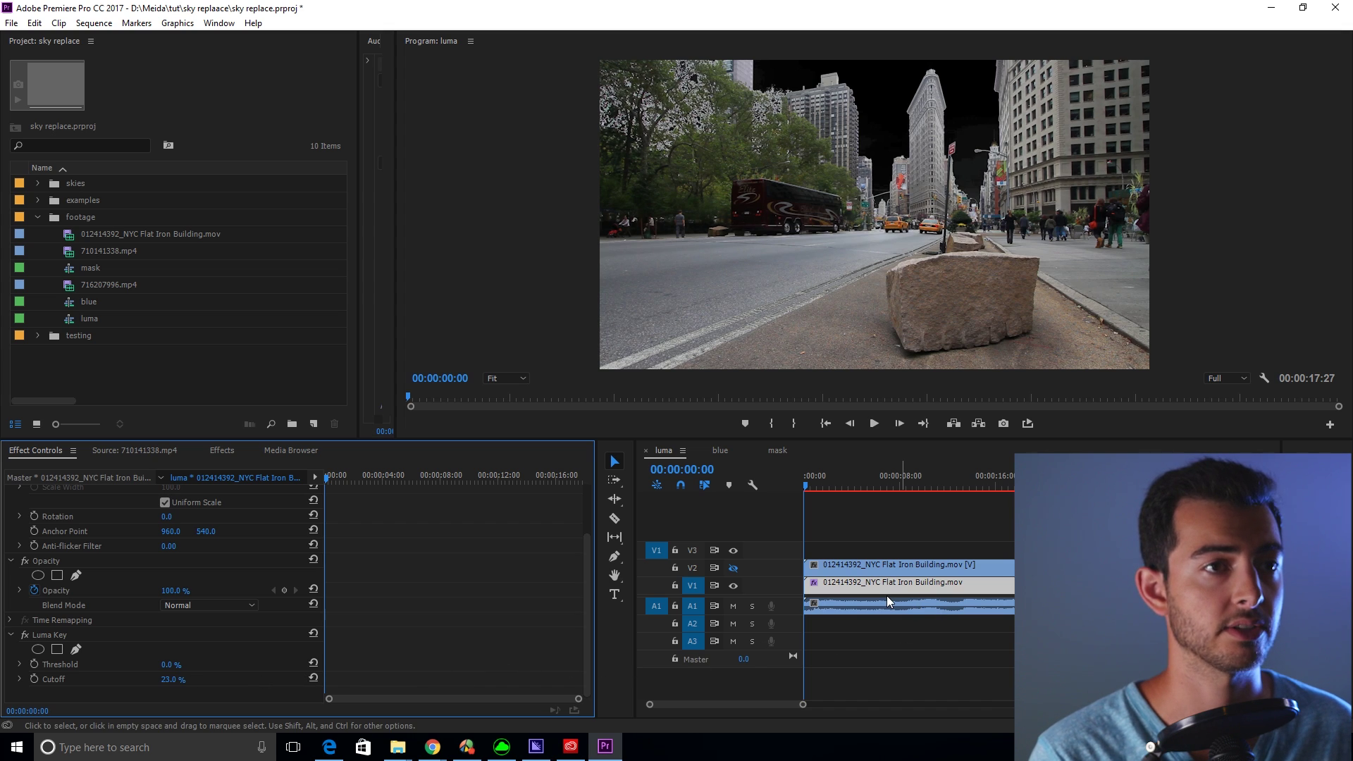
pyautogui.click(734, 567)
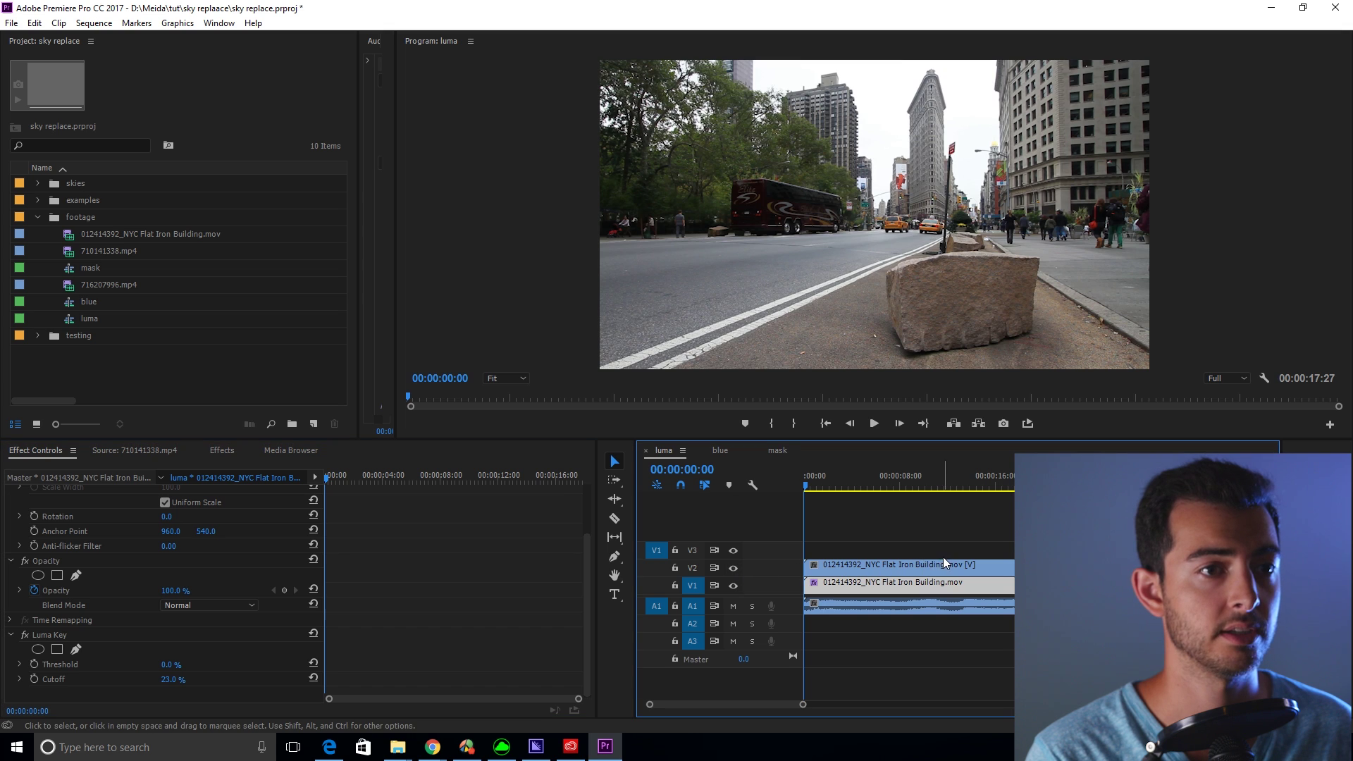
# - Select the lower Flat Iron clip and zoom the Program Monitor to 25%
pyautogui.click(903, 583)
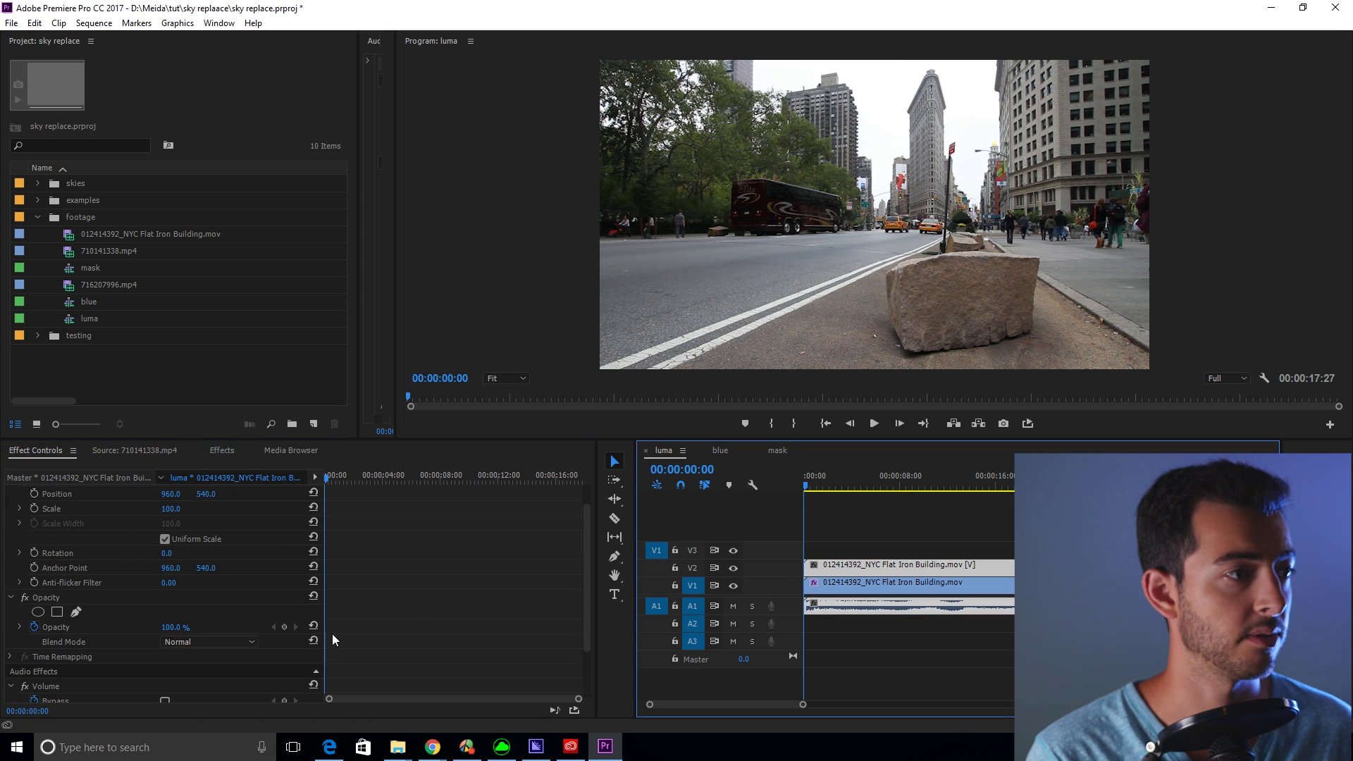
pyautogui.click(494, 378)
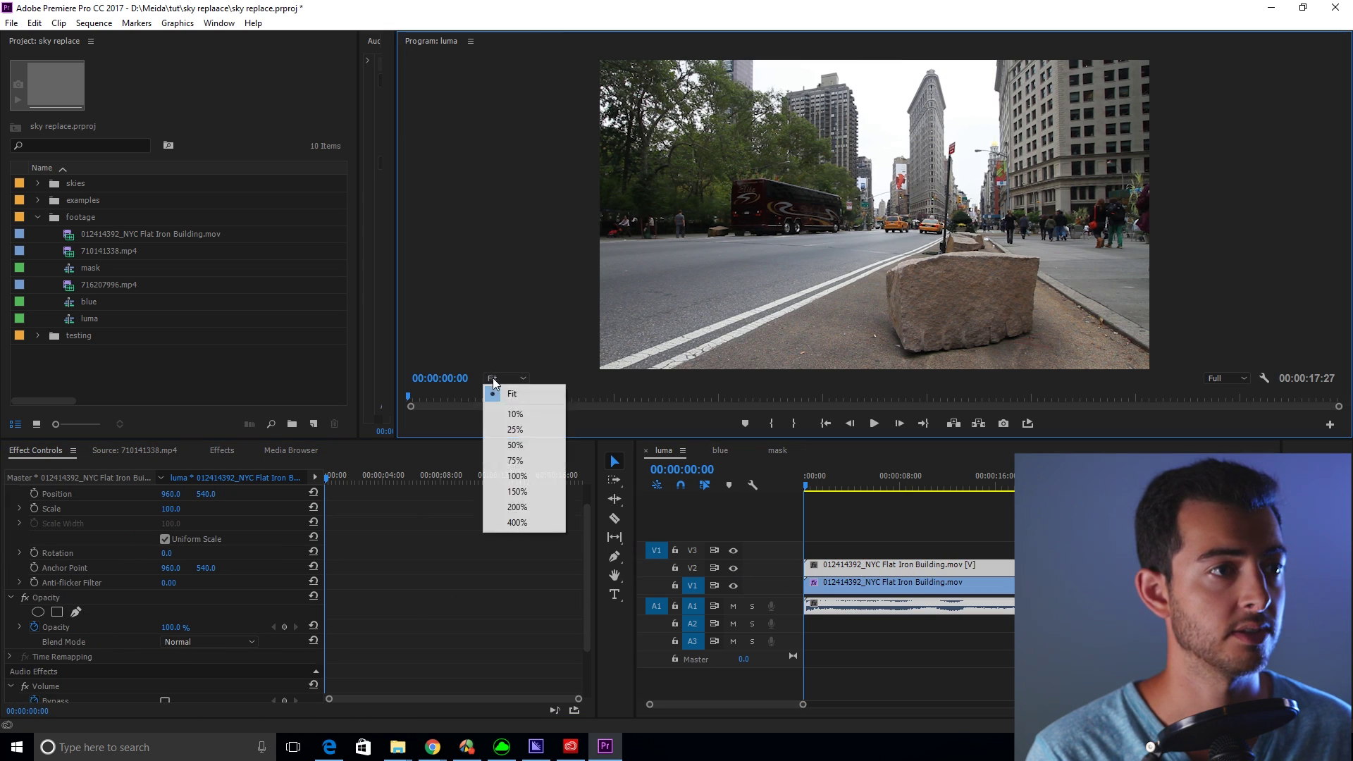
pyautogui.click(516, 429)
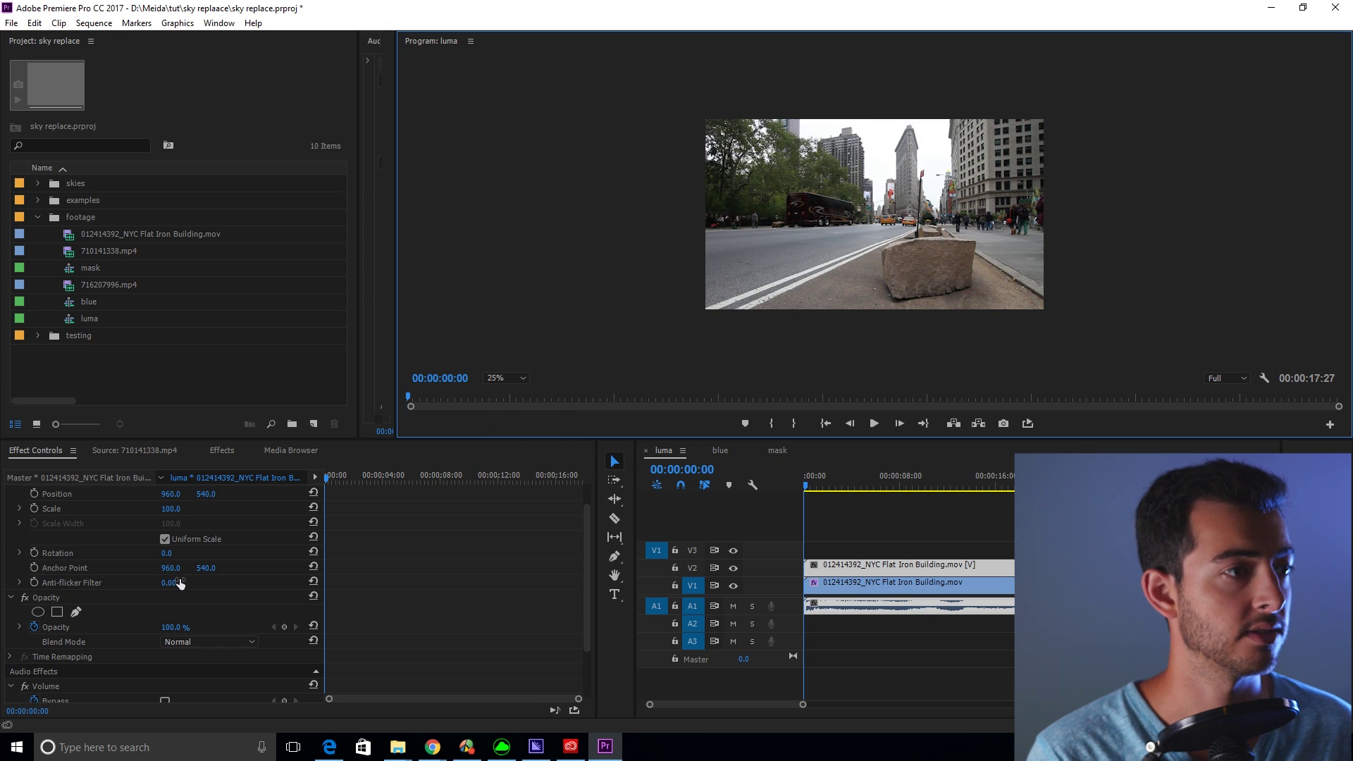
# - Draw a five-point freehand opacity mask enclosing the street below the tree line
pyautogui.click(76, 612)
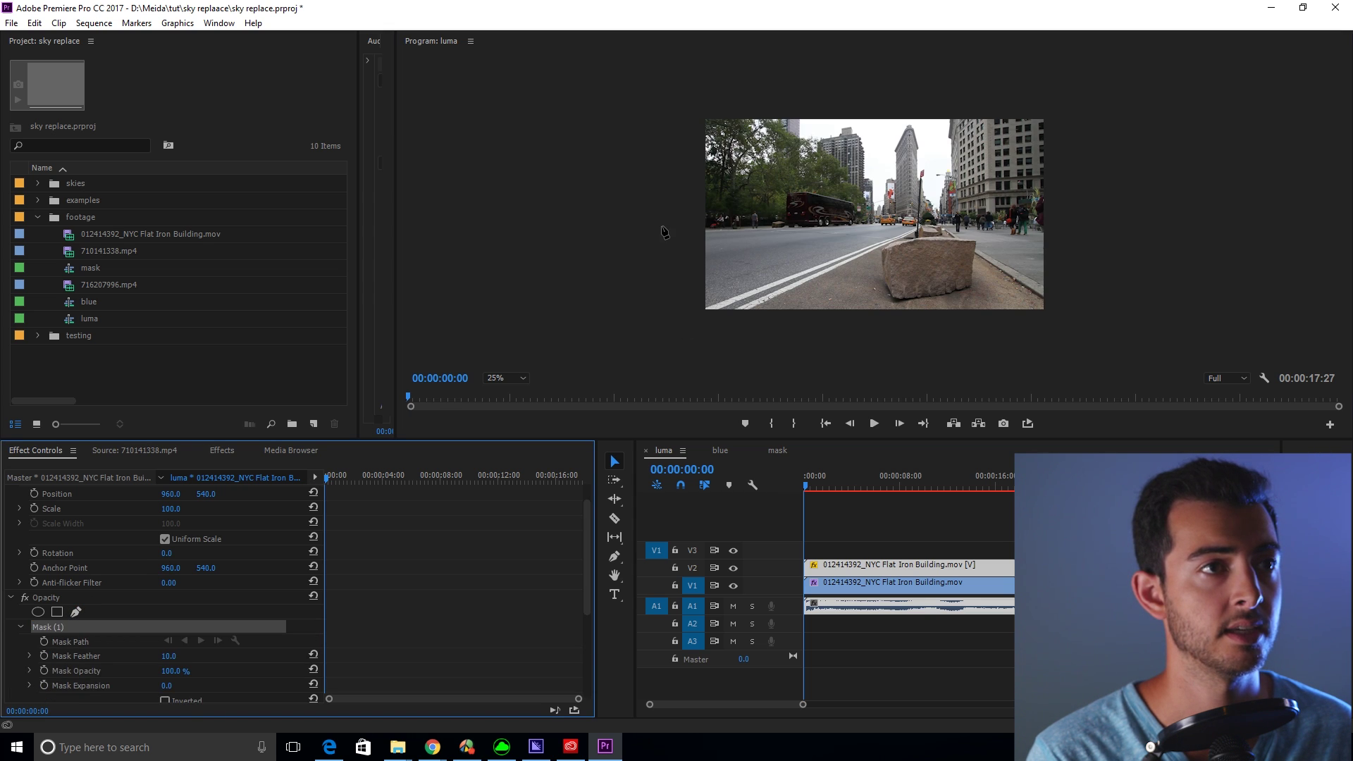
pyautogui.click(689, 178)
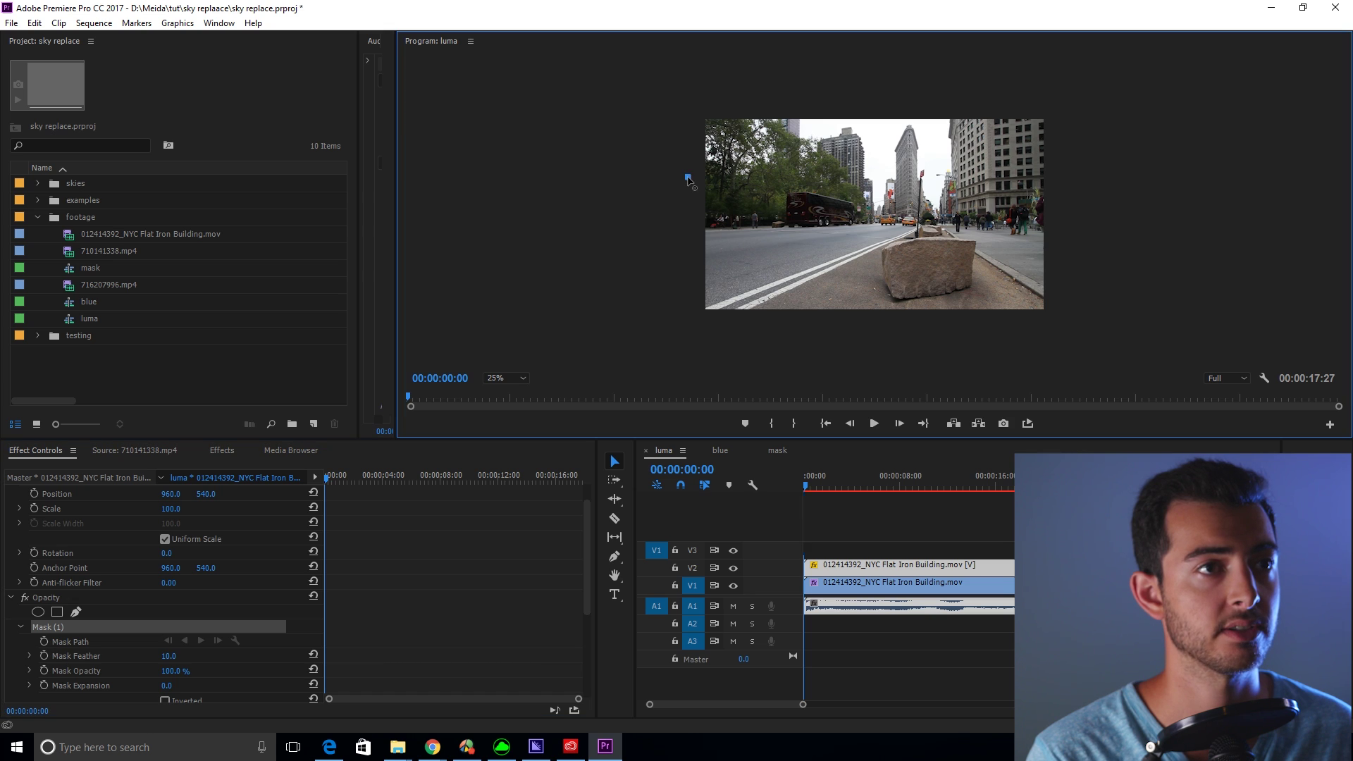
pyautogui.click(781, 193)
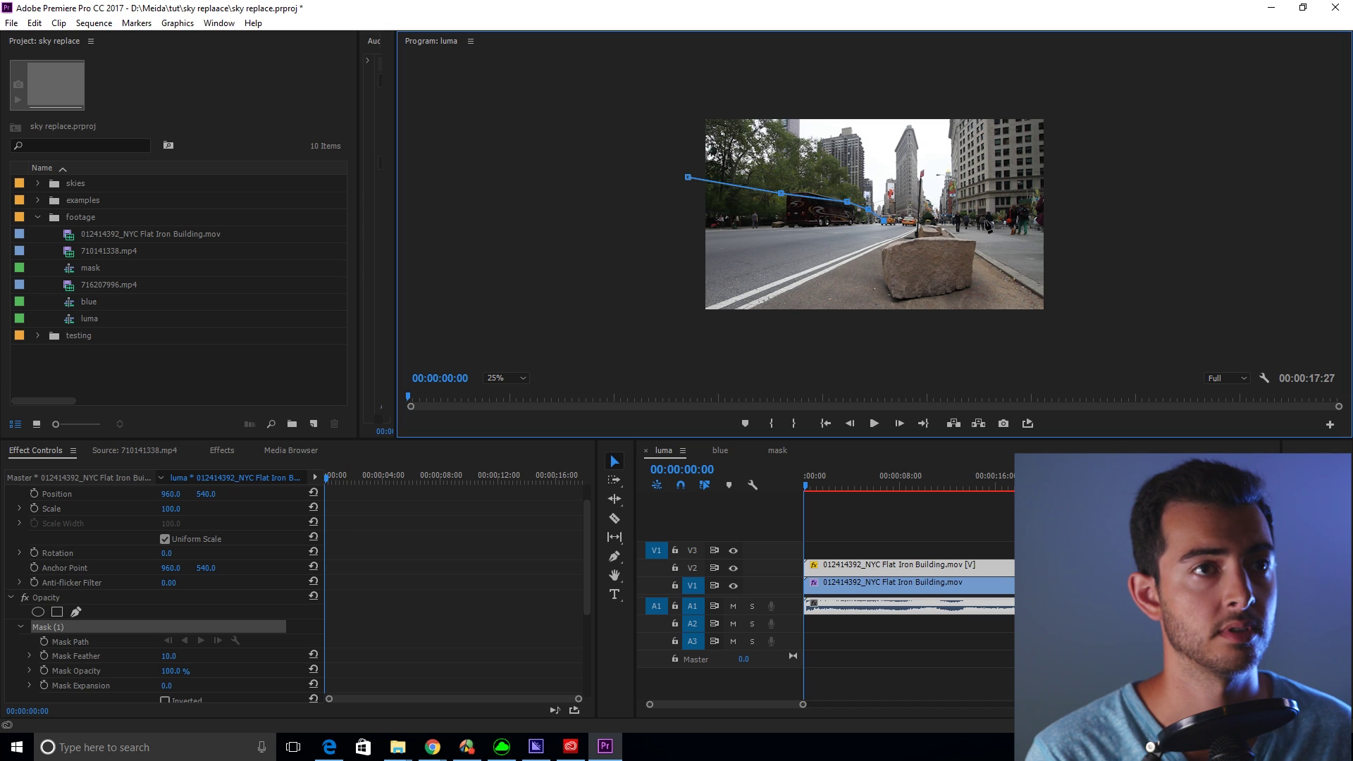
pyautogui.click(1059, 218)
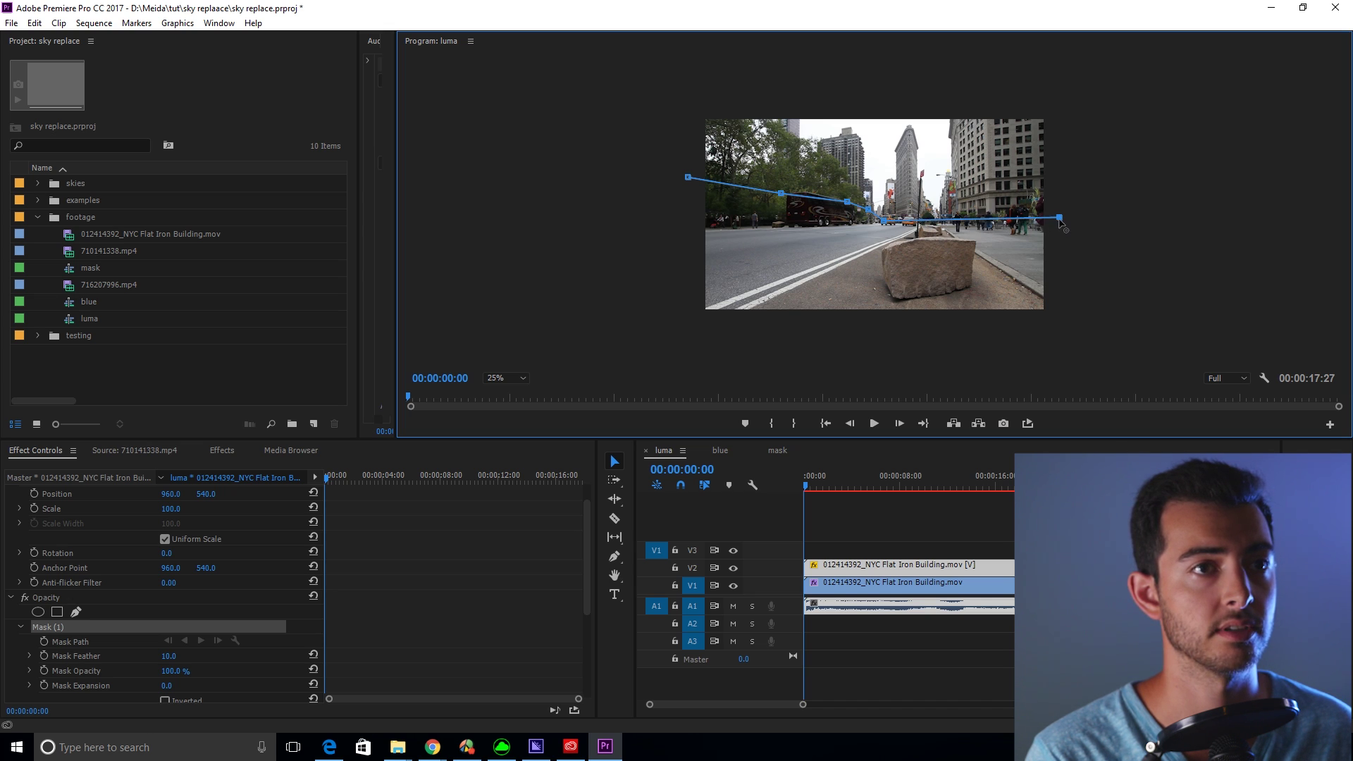
pyautogui.click(1086, 336)
pyautogui.click(681, 346)
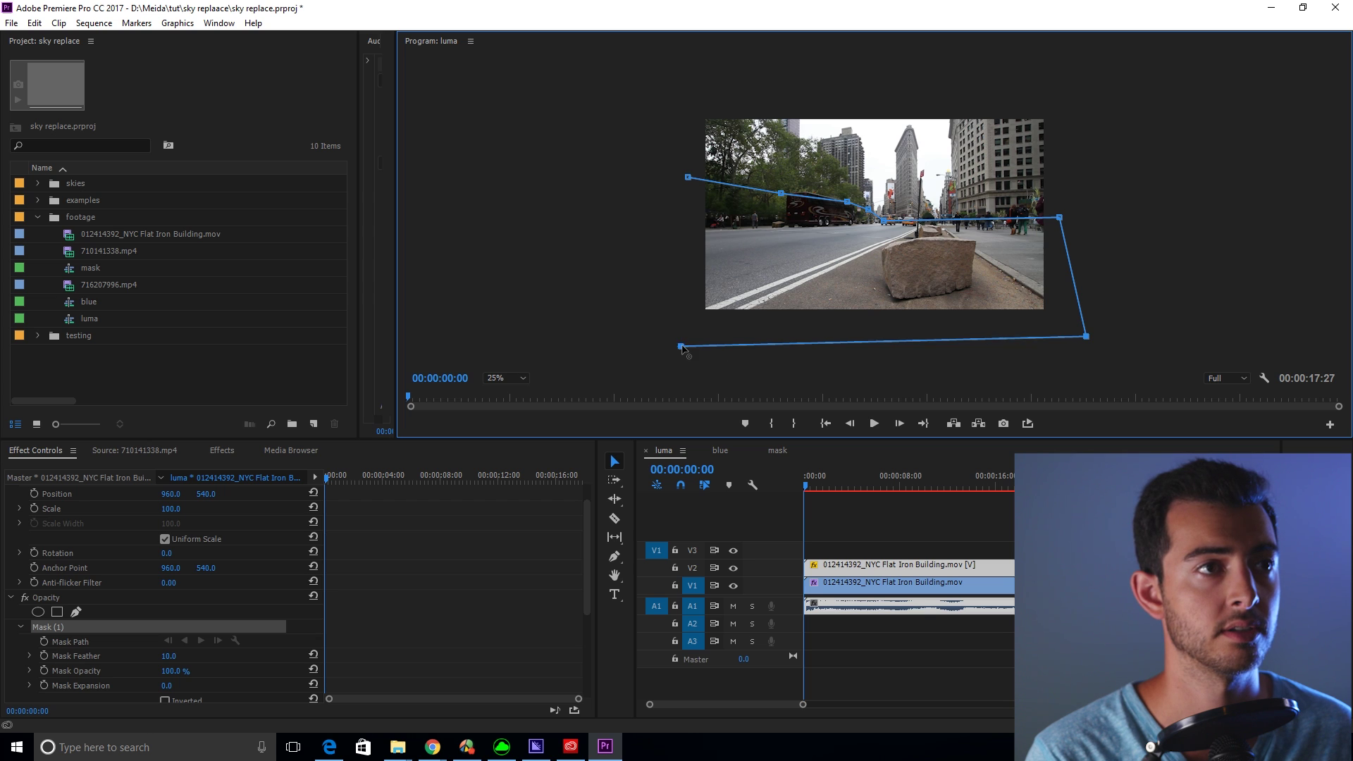
pyautogui.click(689, 176)
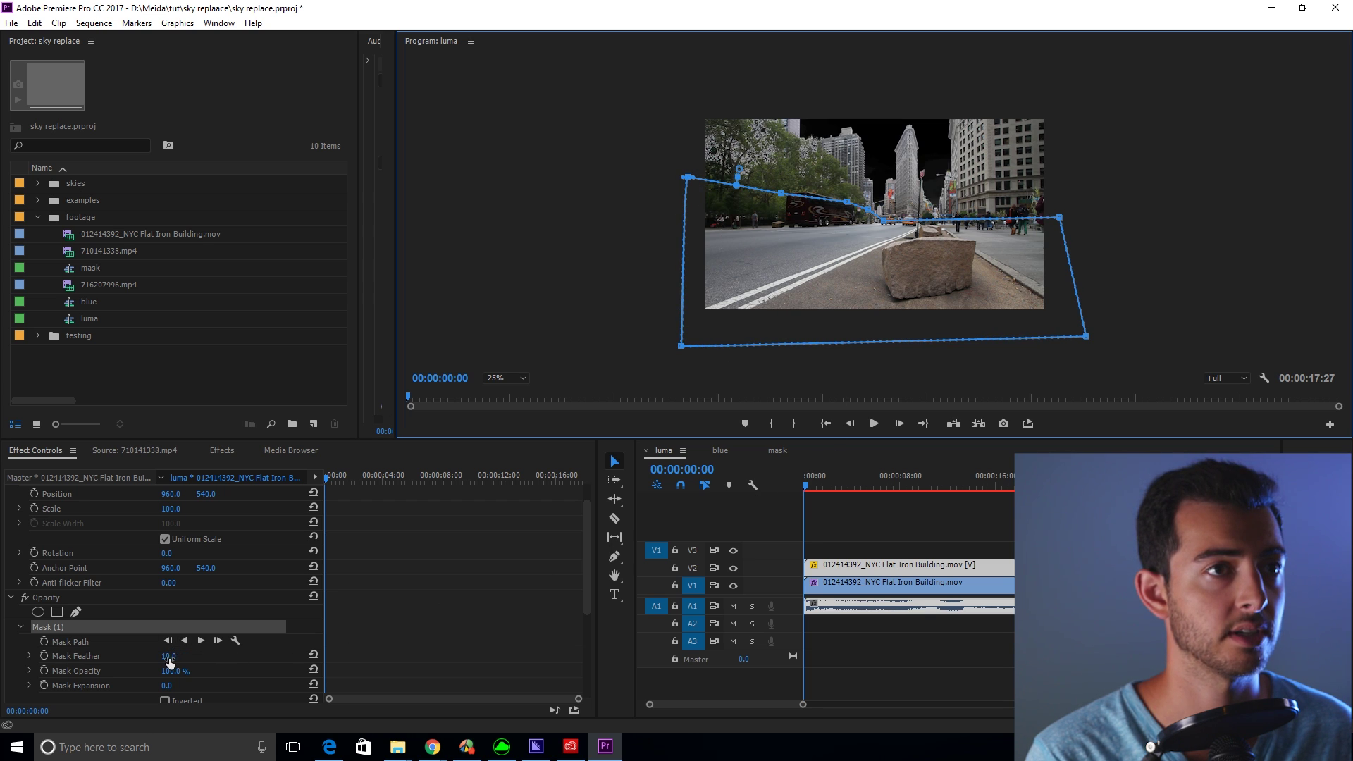
# - Feather the mask to 65 and deselect the clip
pyautogui.moveTo(169, 658)
pyautogui.mouseDown()
pyautogui.moveTo(236, 658)
pyautogui.moveTo(180, 656)
pyautogui.mouseUp()
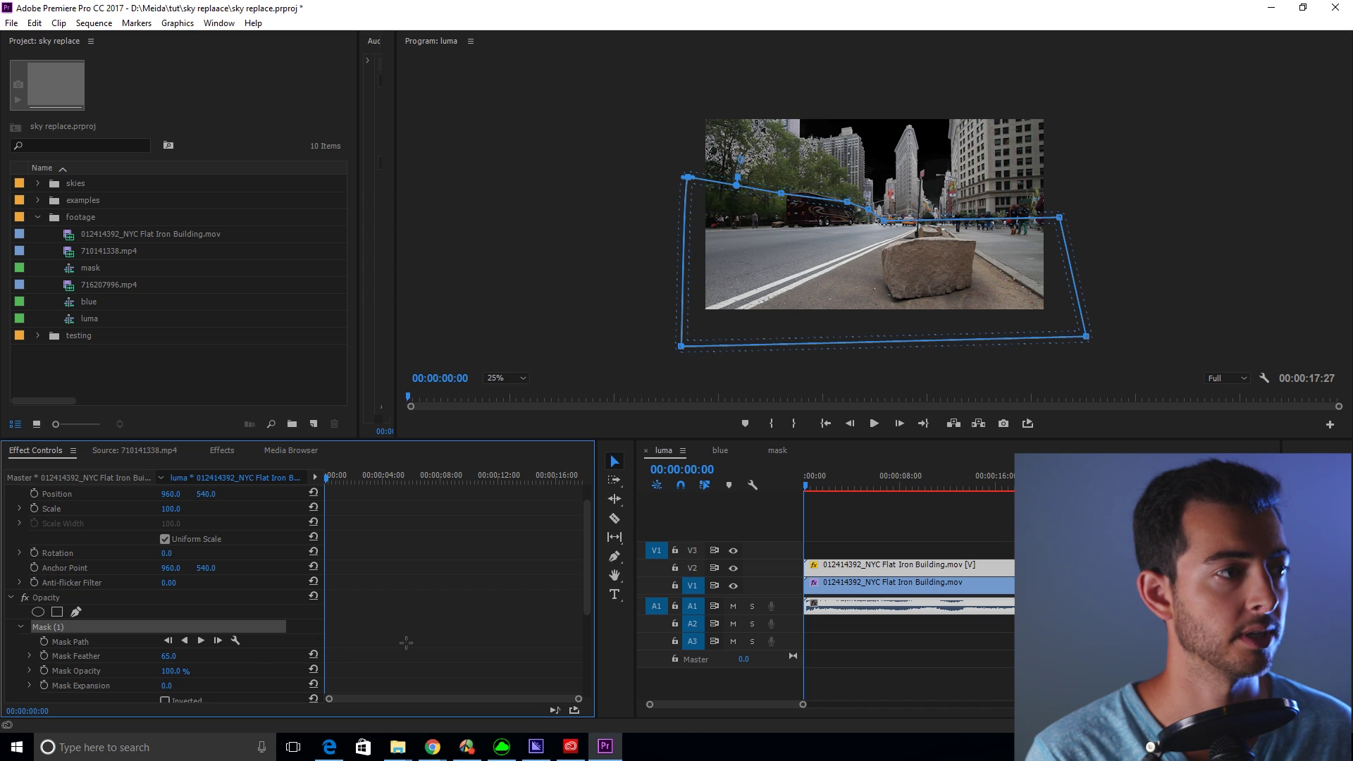
pyautogui.click(11, 597)
pyautogui.click(910, 541)
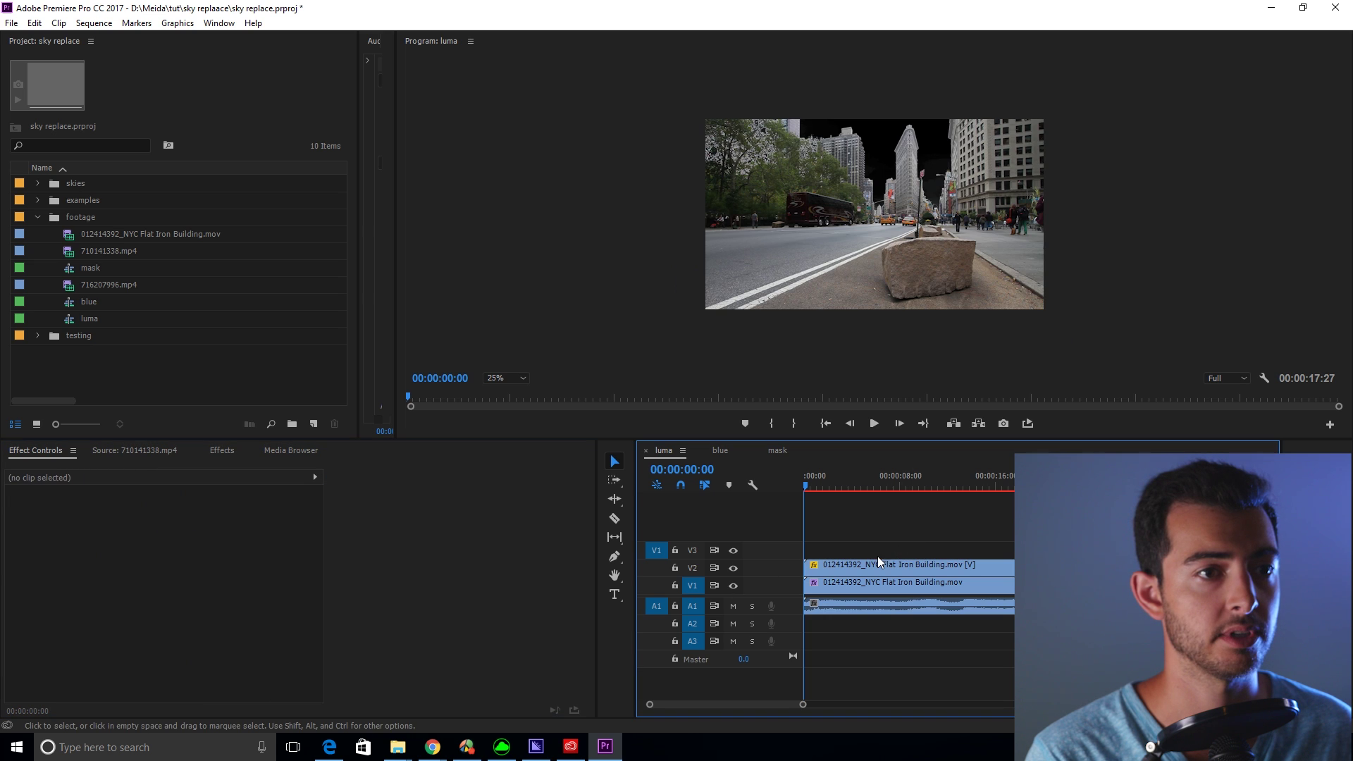
# - Move both Flat Iron clips up a track and place TexturesCom_Skies0351_1_M.jpg on V1
pyautogui.moveTo(849, 551)
pyautogui.mouseDown()
pyautogui.moveTo(861, 585)
pyautogui.moveTo(858, 566)
pyautogui.mouseUp()
pyautogui.click(852, 519)
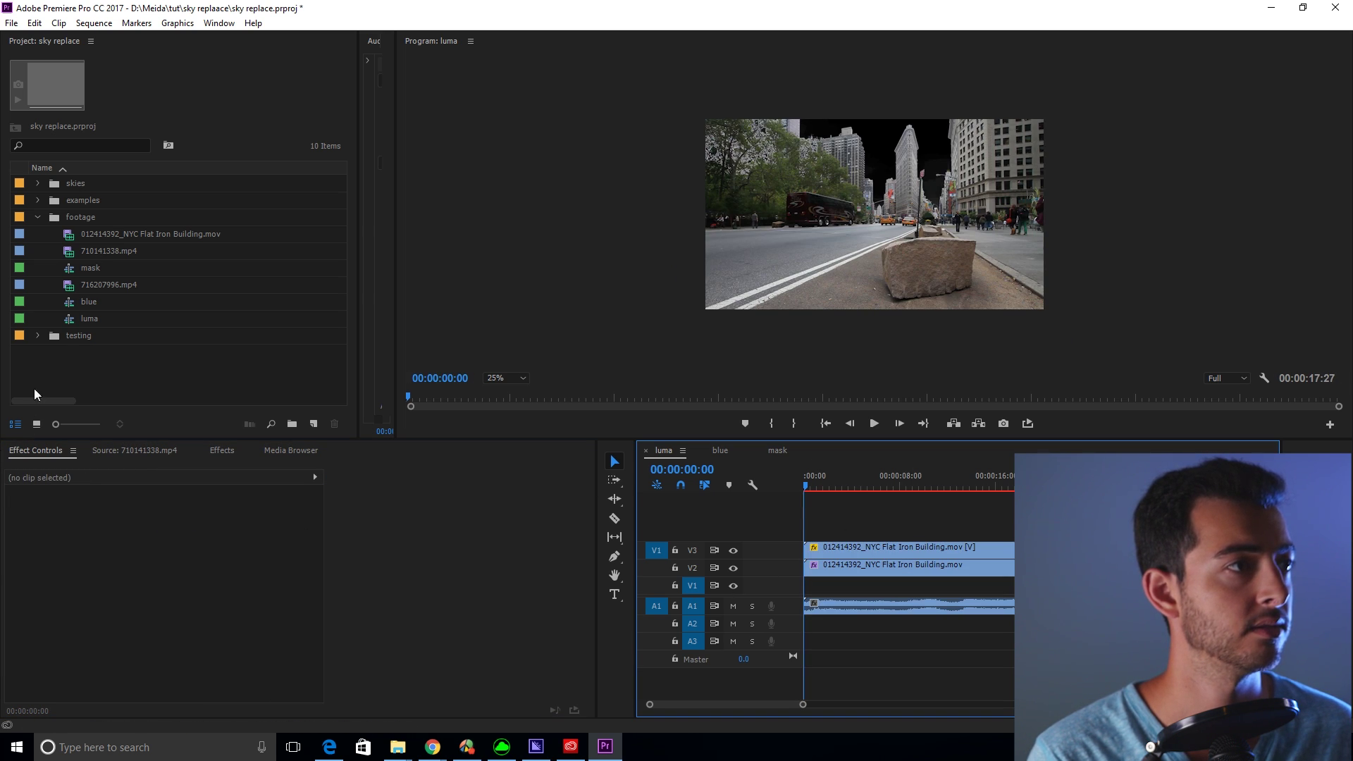
pyautogui.click(36, 184)
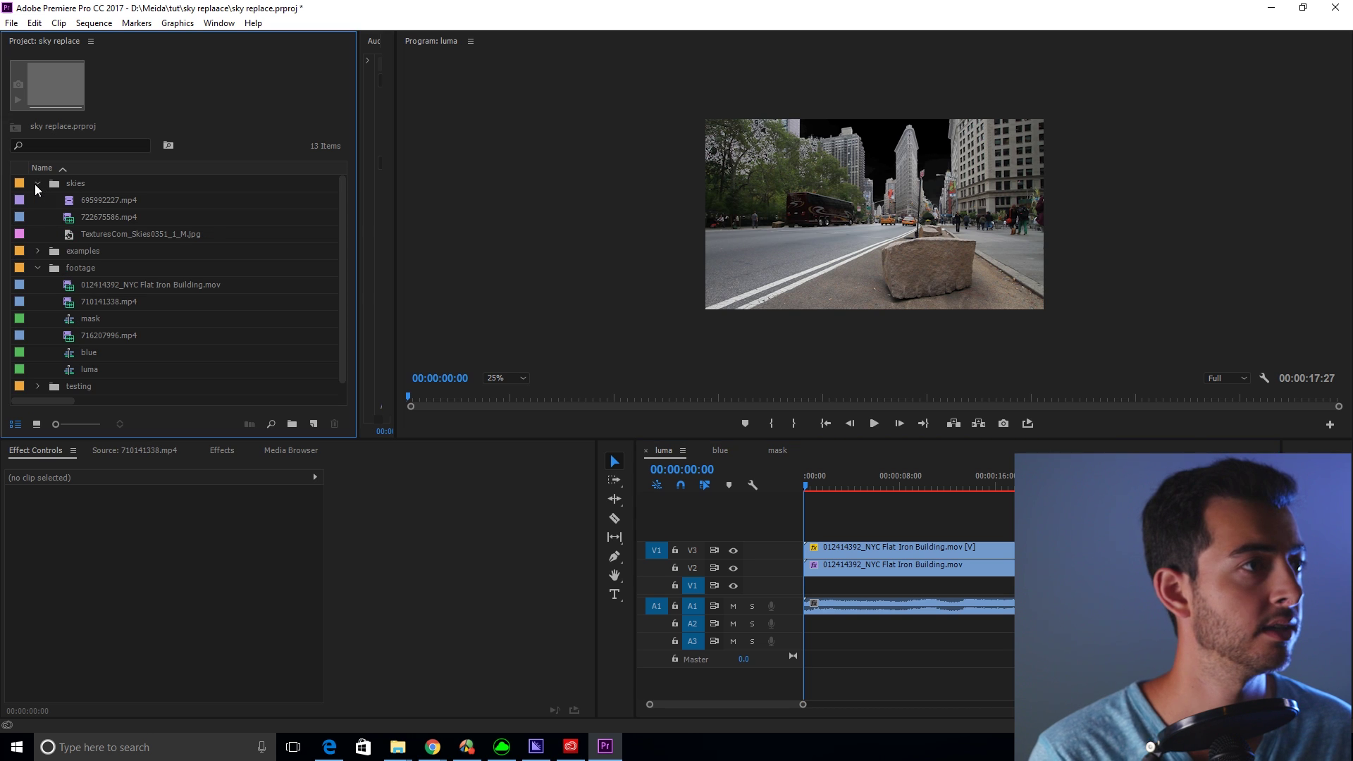
pyautogui.click(70, 236)
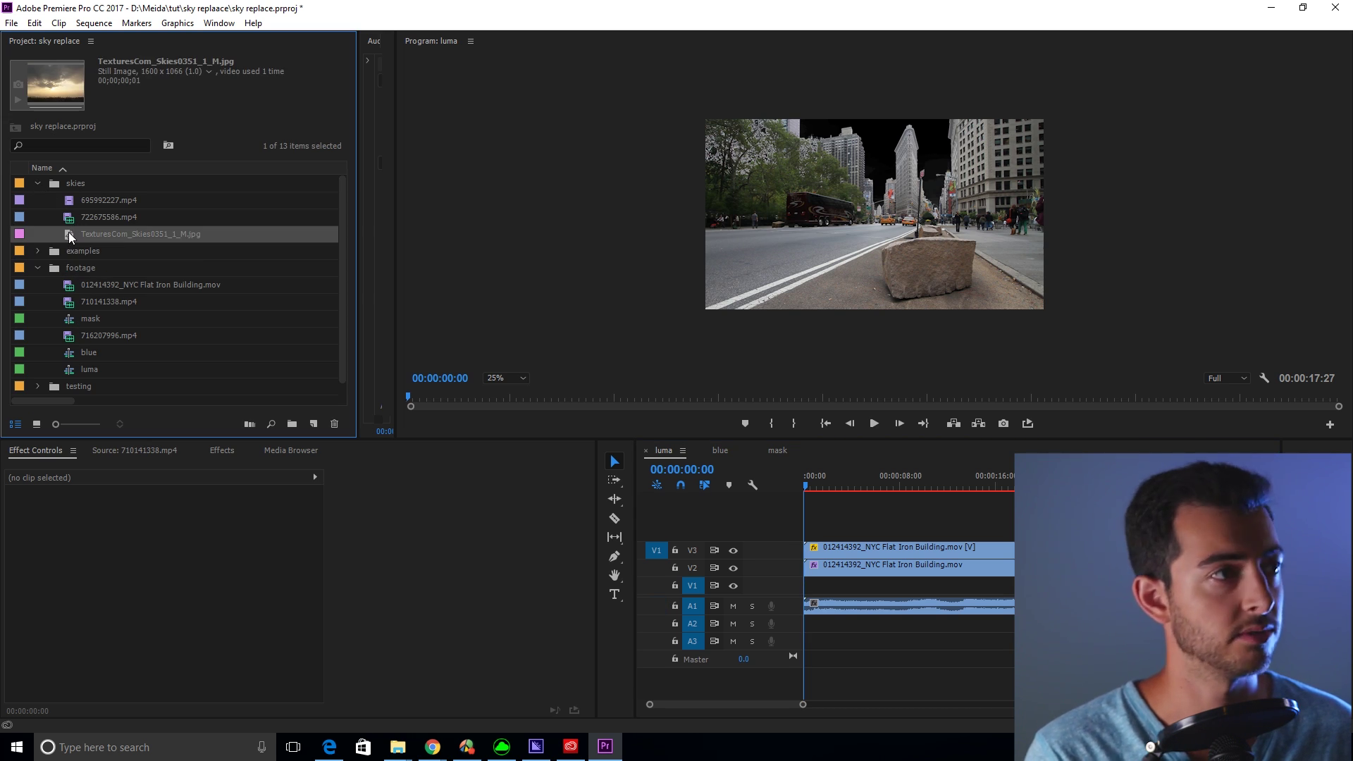
pyautogui.moveTo(80, 238); pyautogui.dragTo(814, 597)
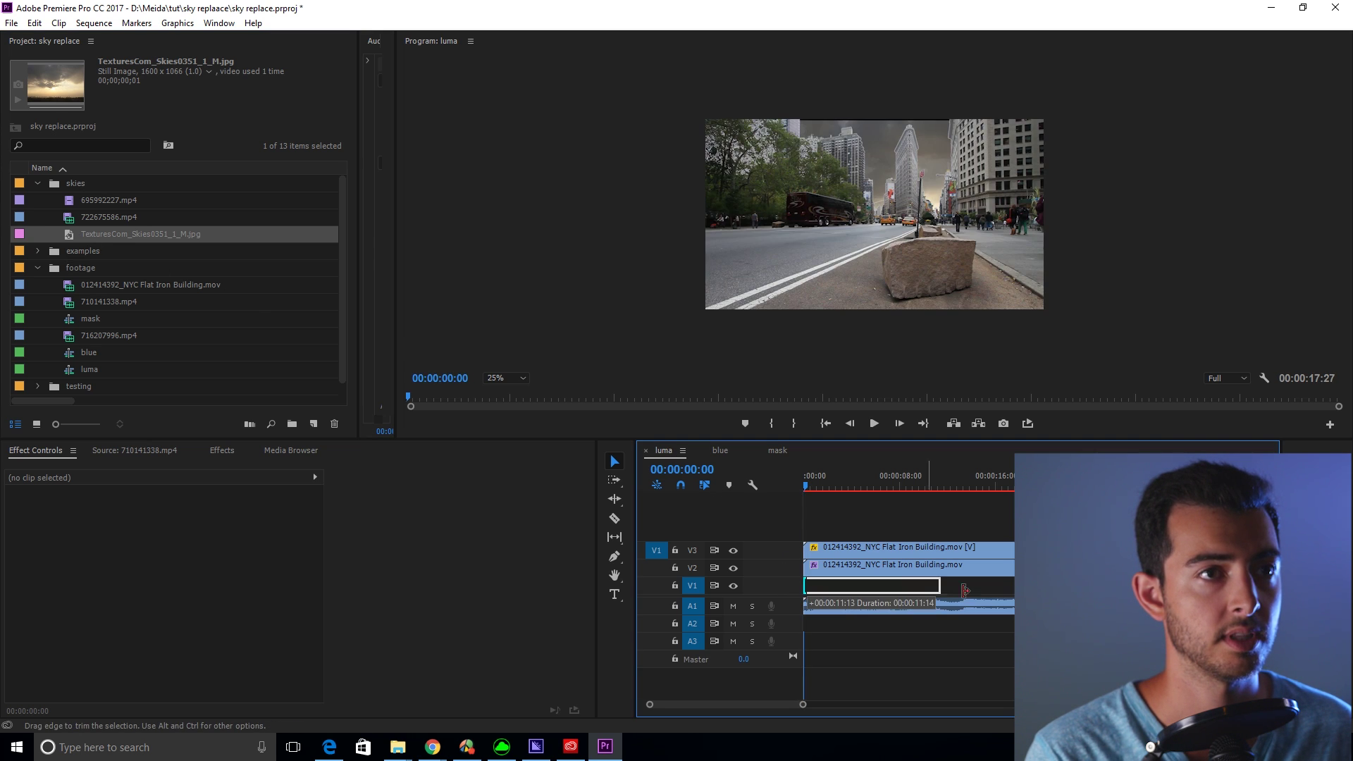
# - Scale the sky still to 376 and raise its Position Y to about -549
pyautogui.click(906, 591)
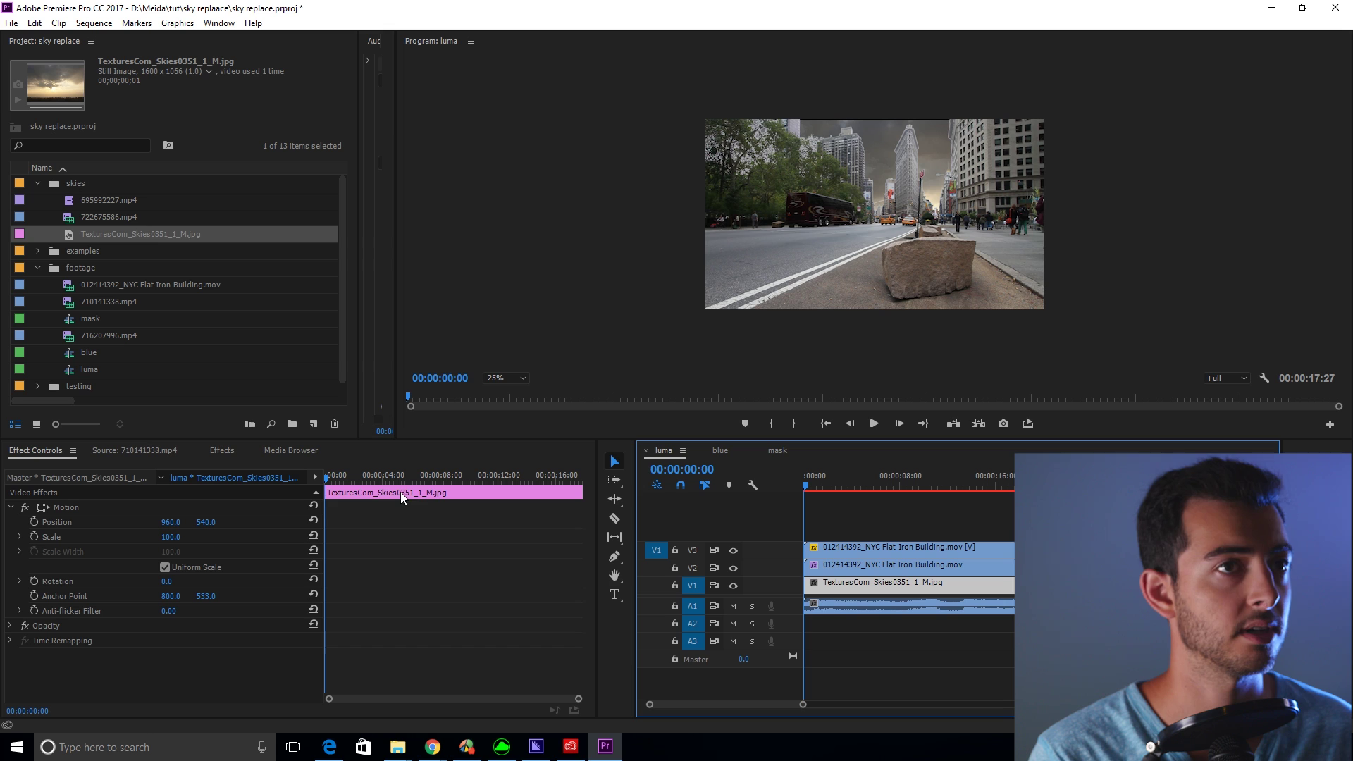
pyautogui.click(166, 543)
pyautogui.moveTo(170, 537)
pyautogui.mouseDown()
pyautogui.moveTo(204, 522)
pyautogui.moveTo(112, 522)
pyautogui.moveTo(173, 522)
pyautogui.mouseUp()
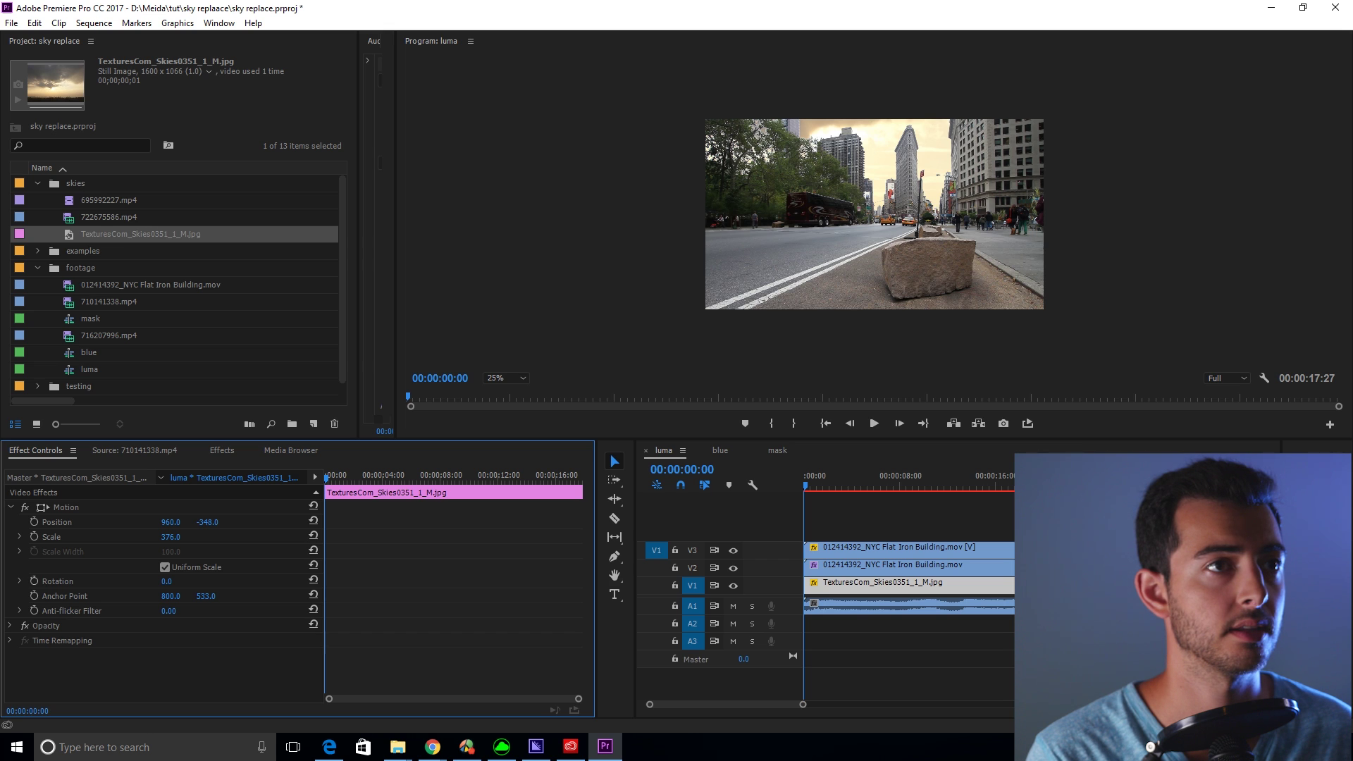
pyautogui.moveTo(173, 522); pyautogui.dragTo(142, 522)
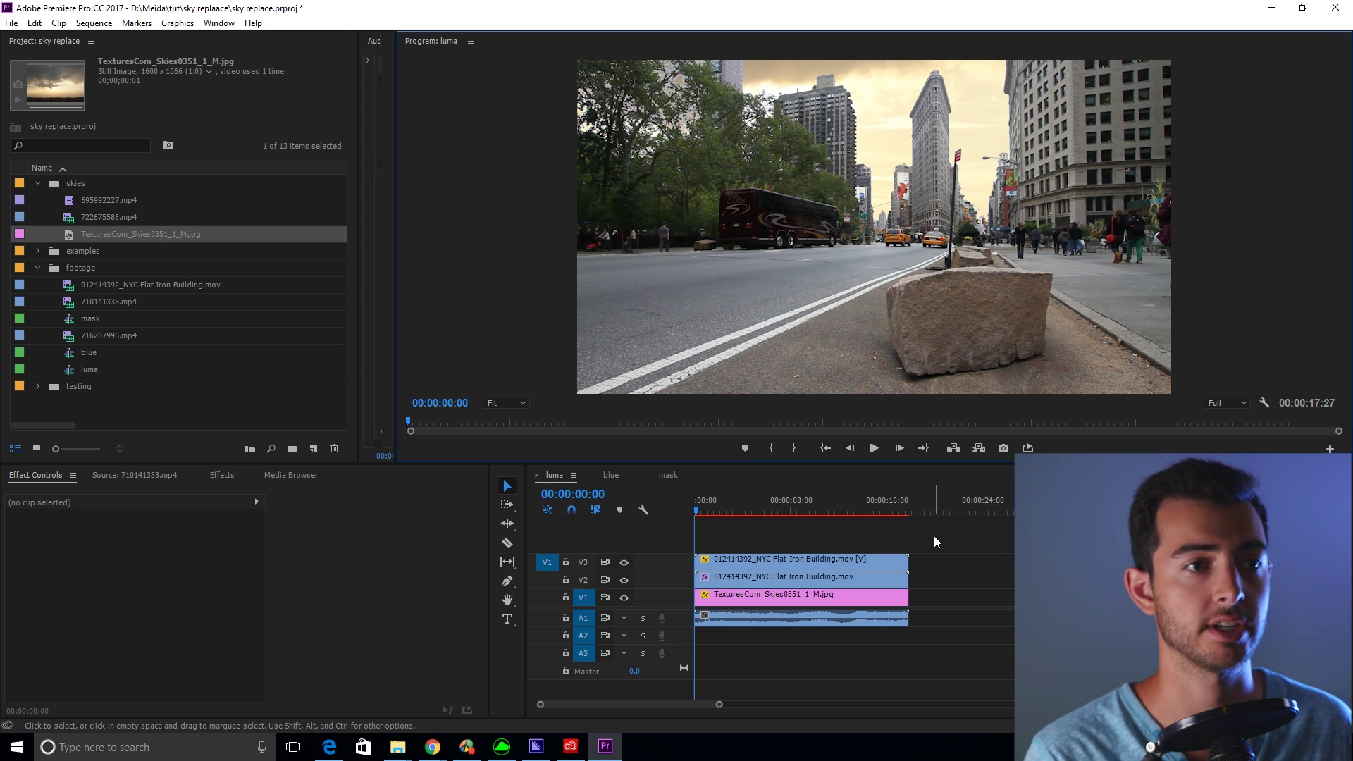
# - Apply Lumetri Color from the Effects panel to the V2 building clip
pyautogui.click(222, 477)
pyautogui.click(48, 492)
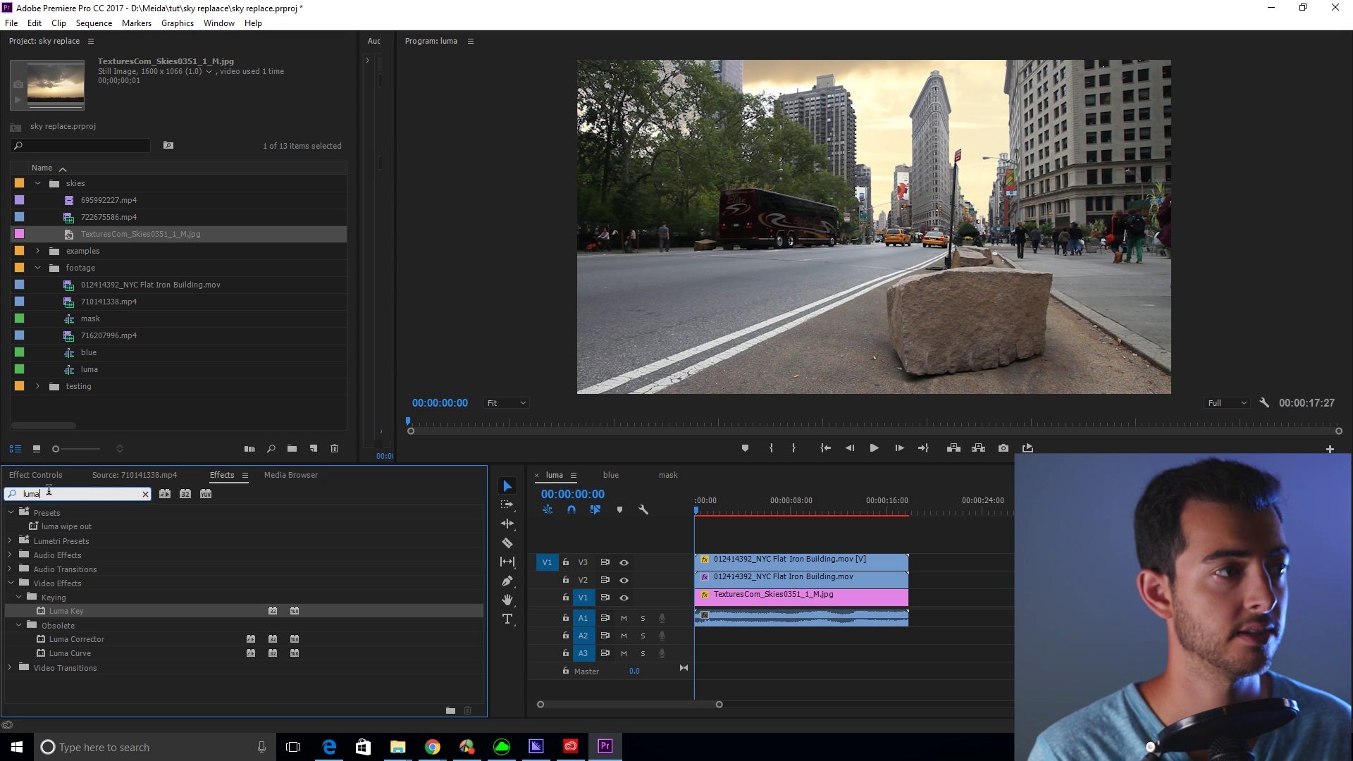
pyautogui.write('lum')
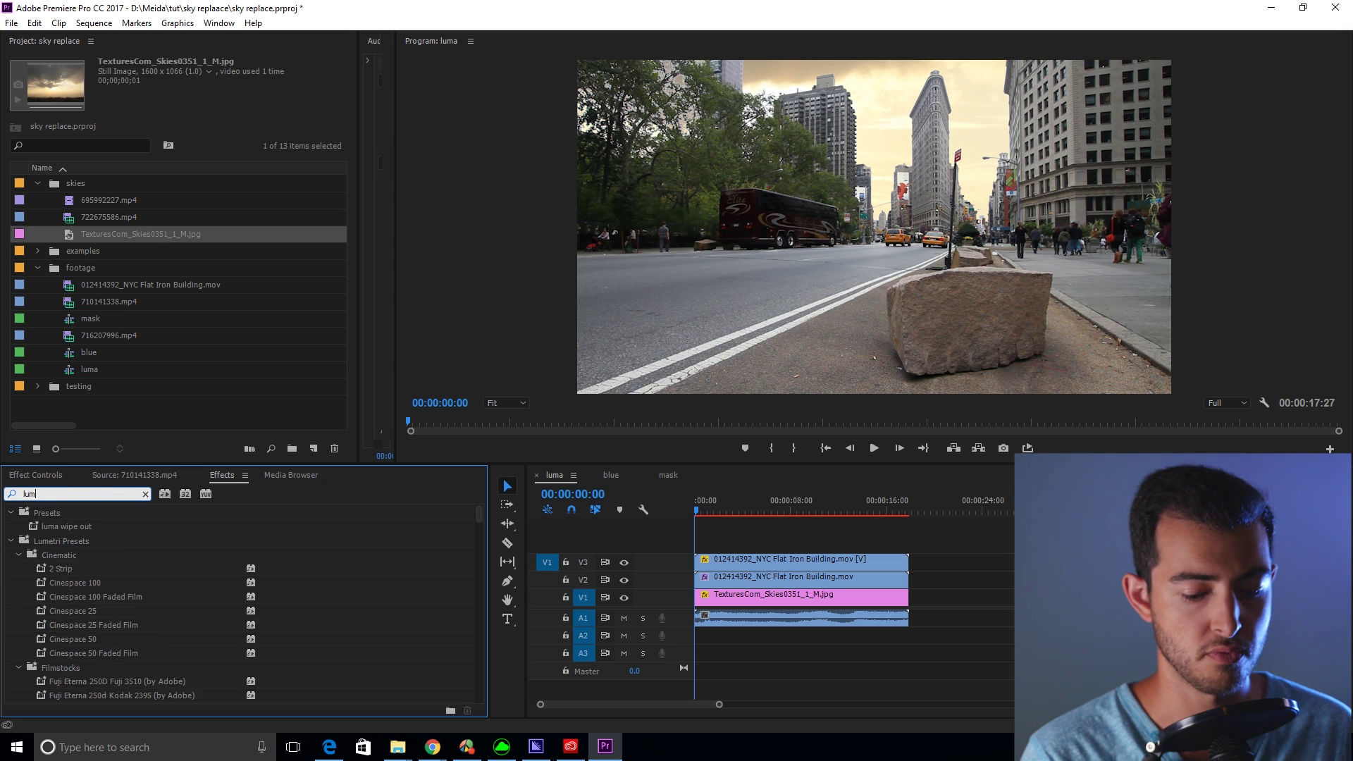
pyautogui.write('etri color')
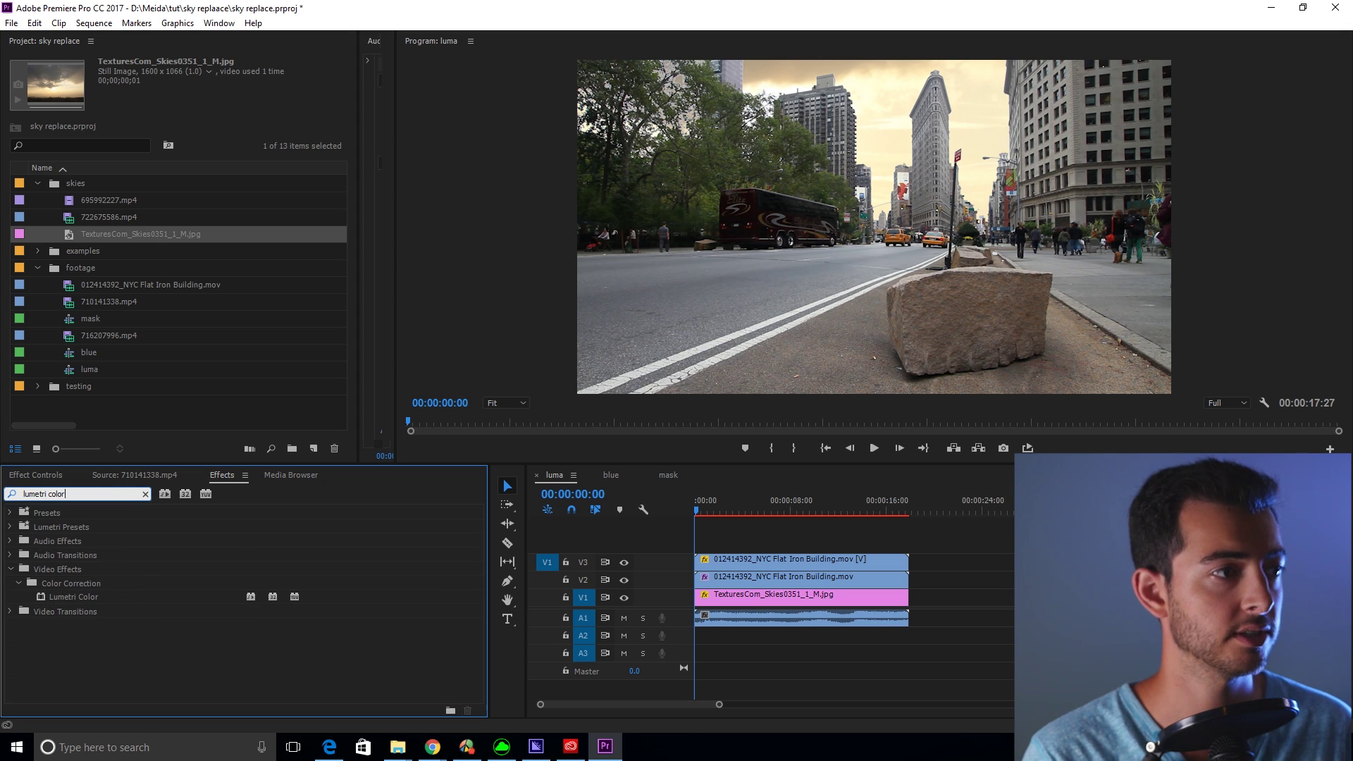
pyautogui.click(376, 598)
pyautogui.click(796, 559)
pyautogui.moveTo(78, 596); pyautogui.dragTo(784, 591)
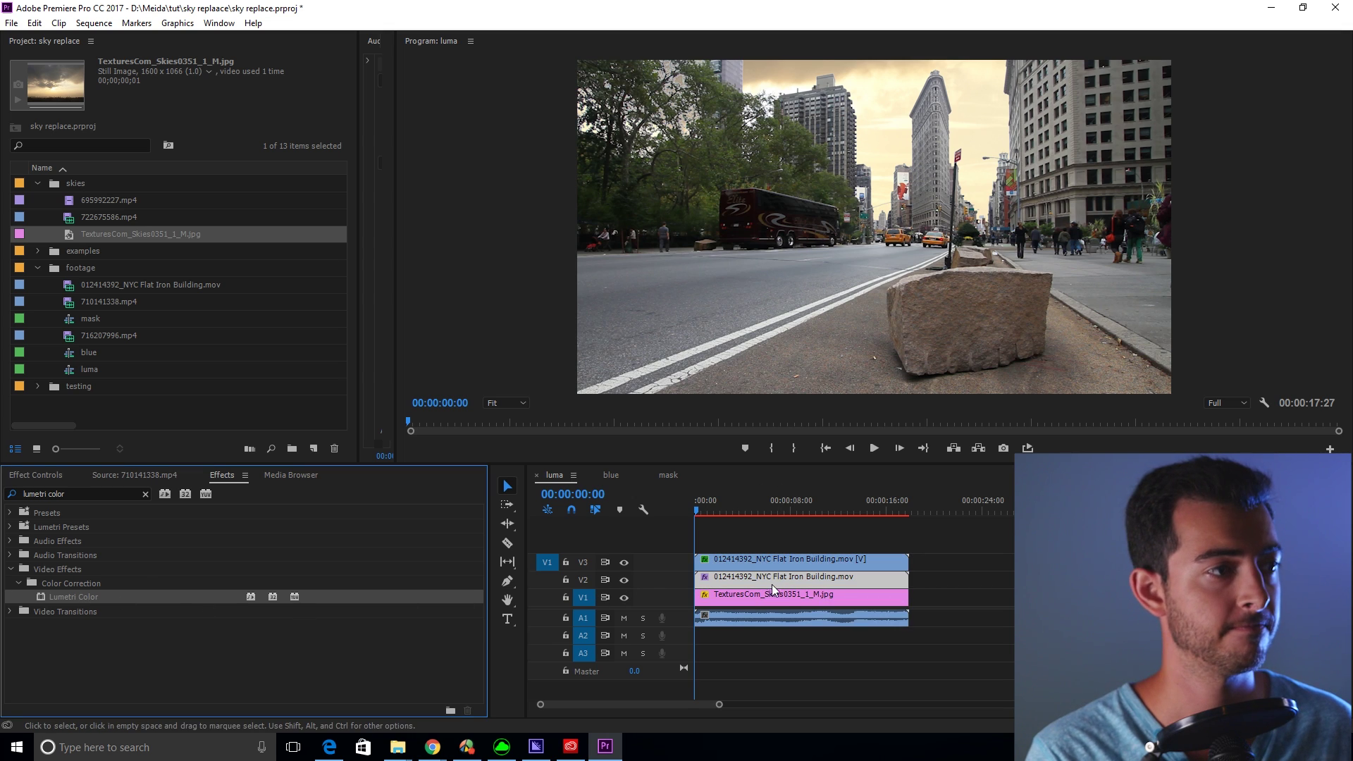
# - With V3 hidden, set Temperature 65, Exposure -0.9, Contrast 52 and Highlights 104
pyautogui.click(625, 562)
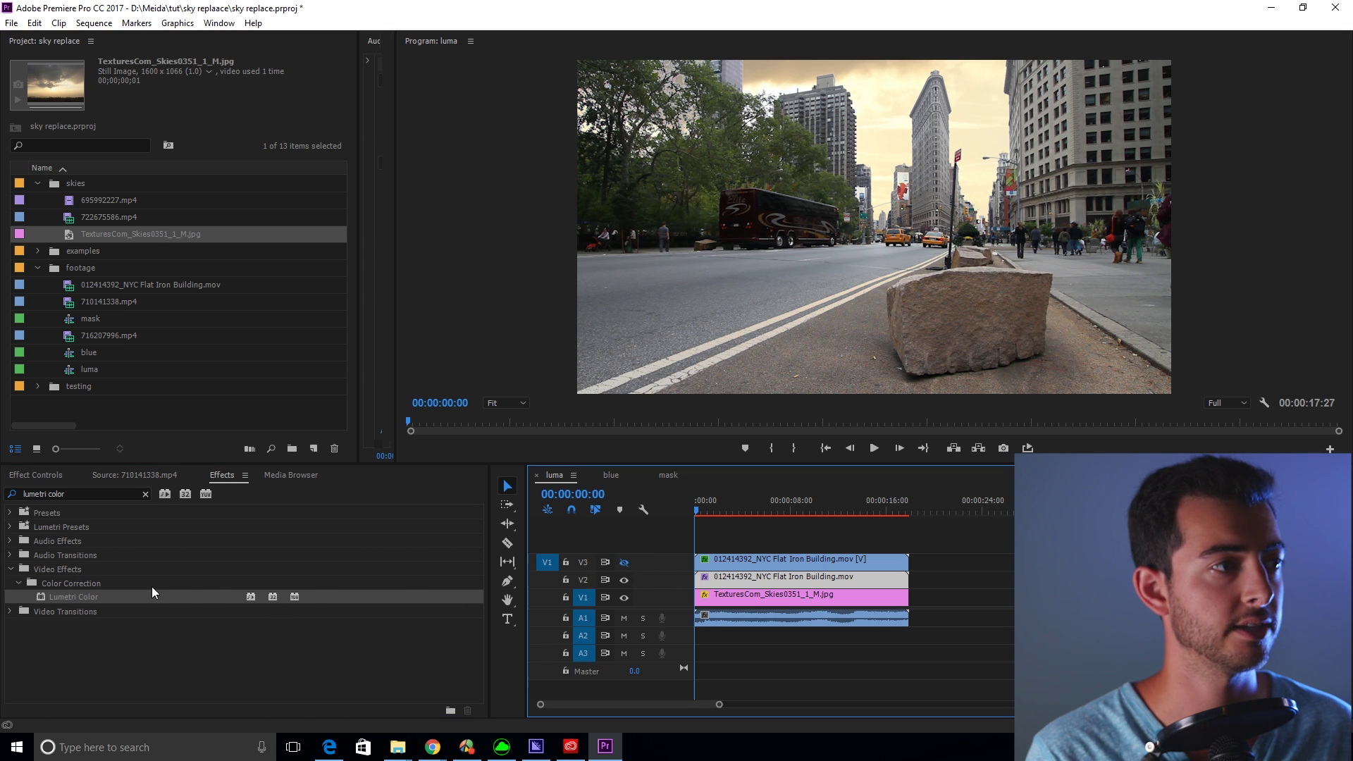
pyautogui.click(31, 475)
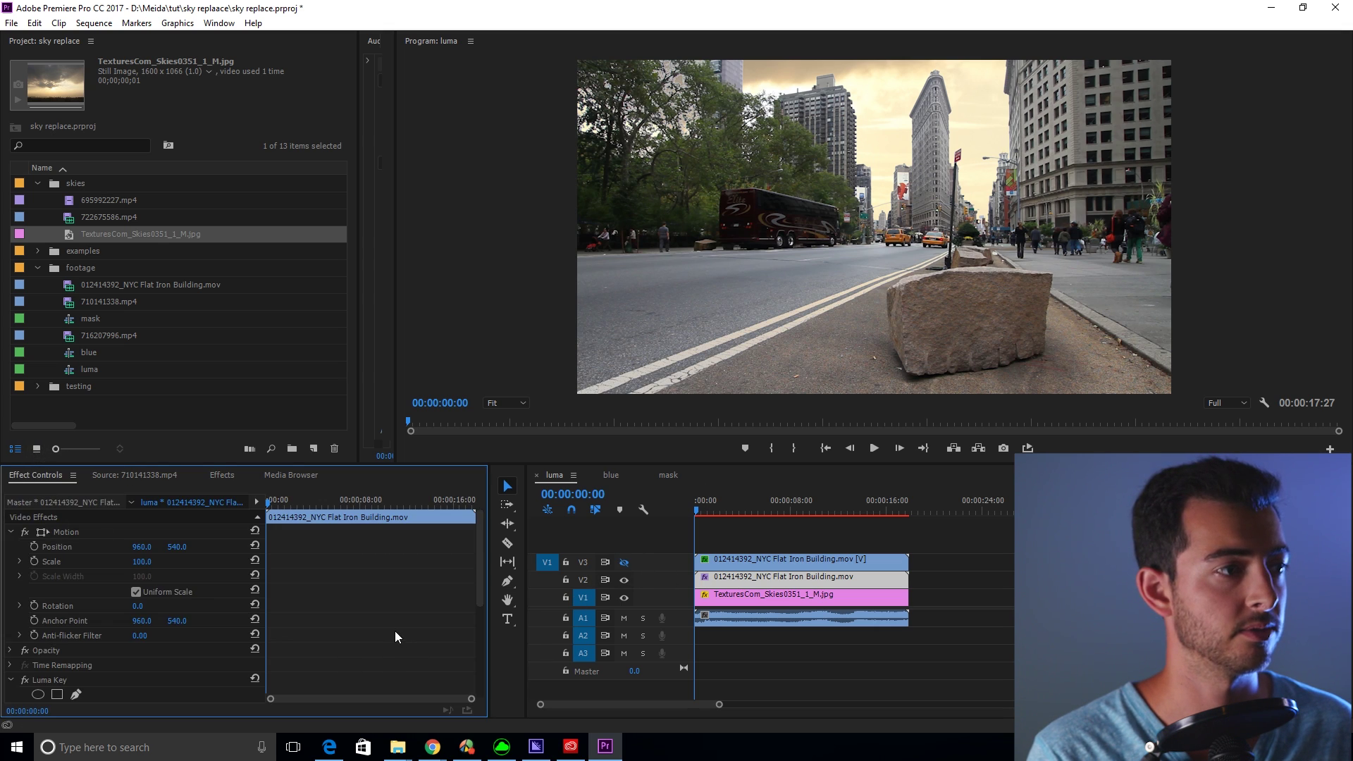
pyautogui.scroll(-3, 395, 631)
pyautogui.scroll(-2, 393, 633)
pyautogui.click(23, 604)
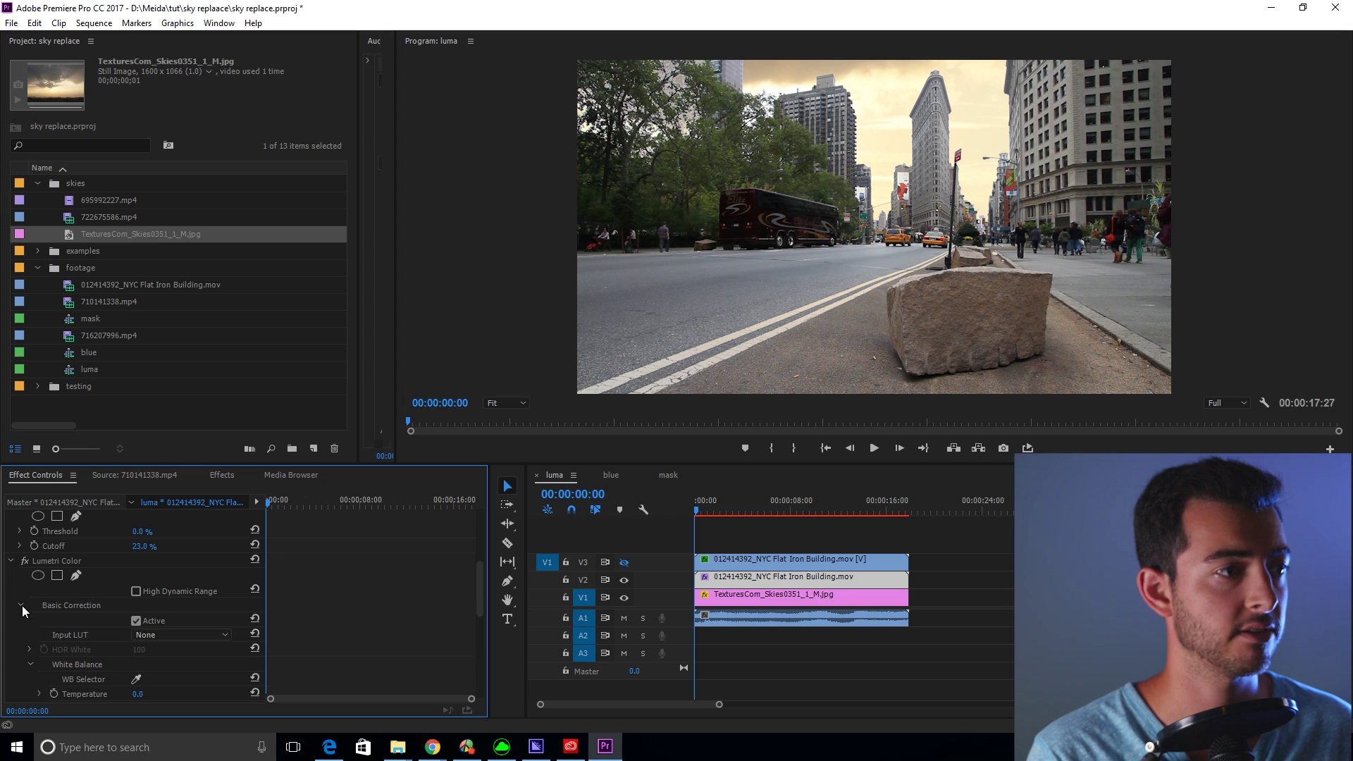
pyautogui.scroll(-3, 392, 611)
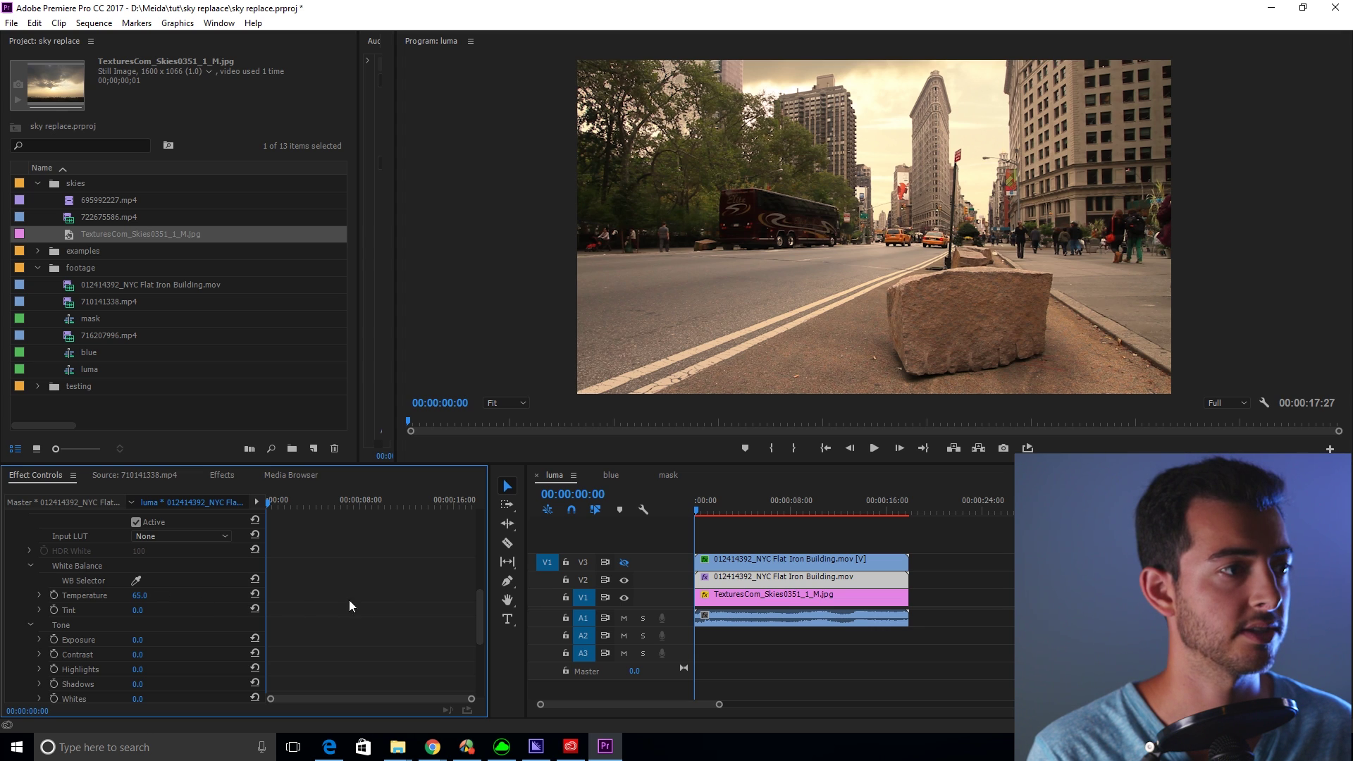
pyautogui.scroll(-2, 294, 582)
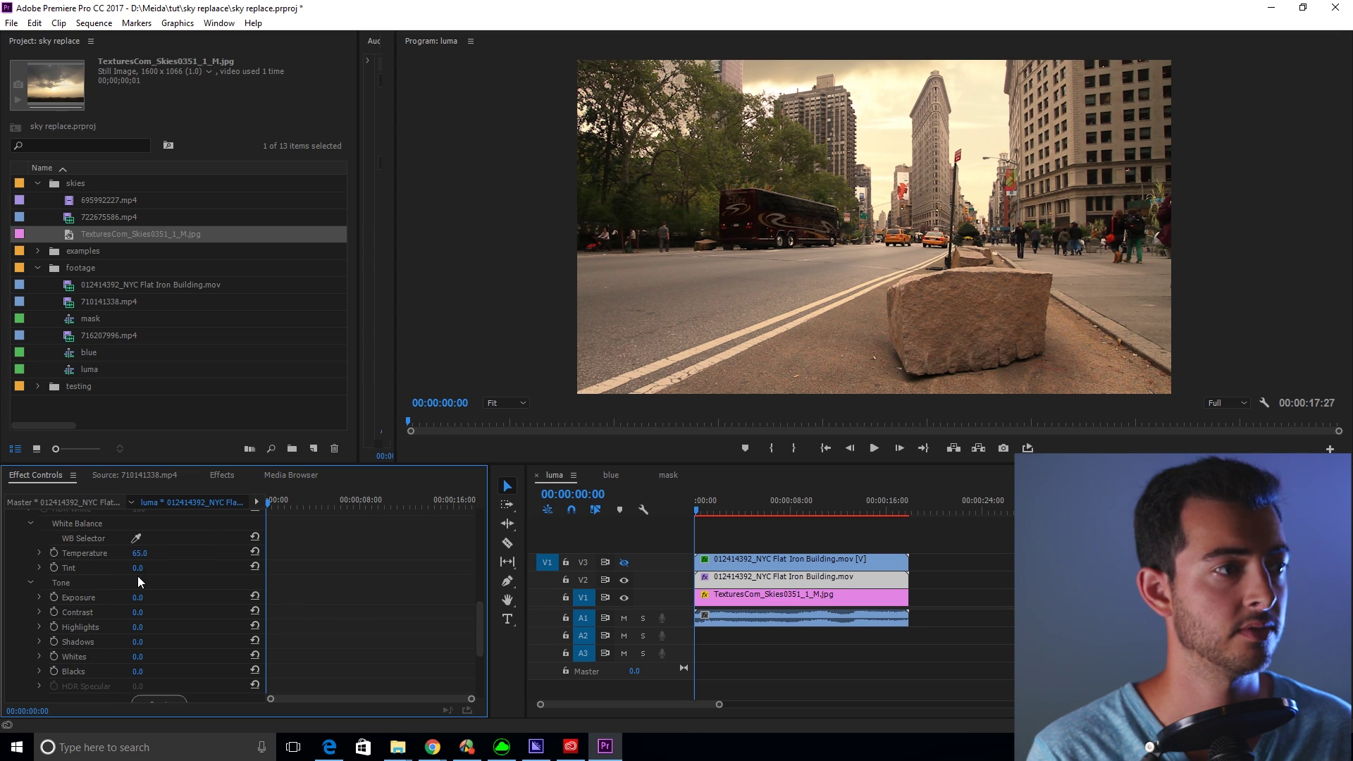
pyautogui.moveTo(138, 597); pyautogui.dragTo(130, 597)
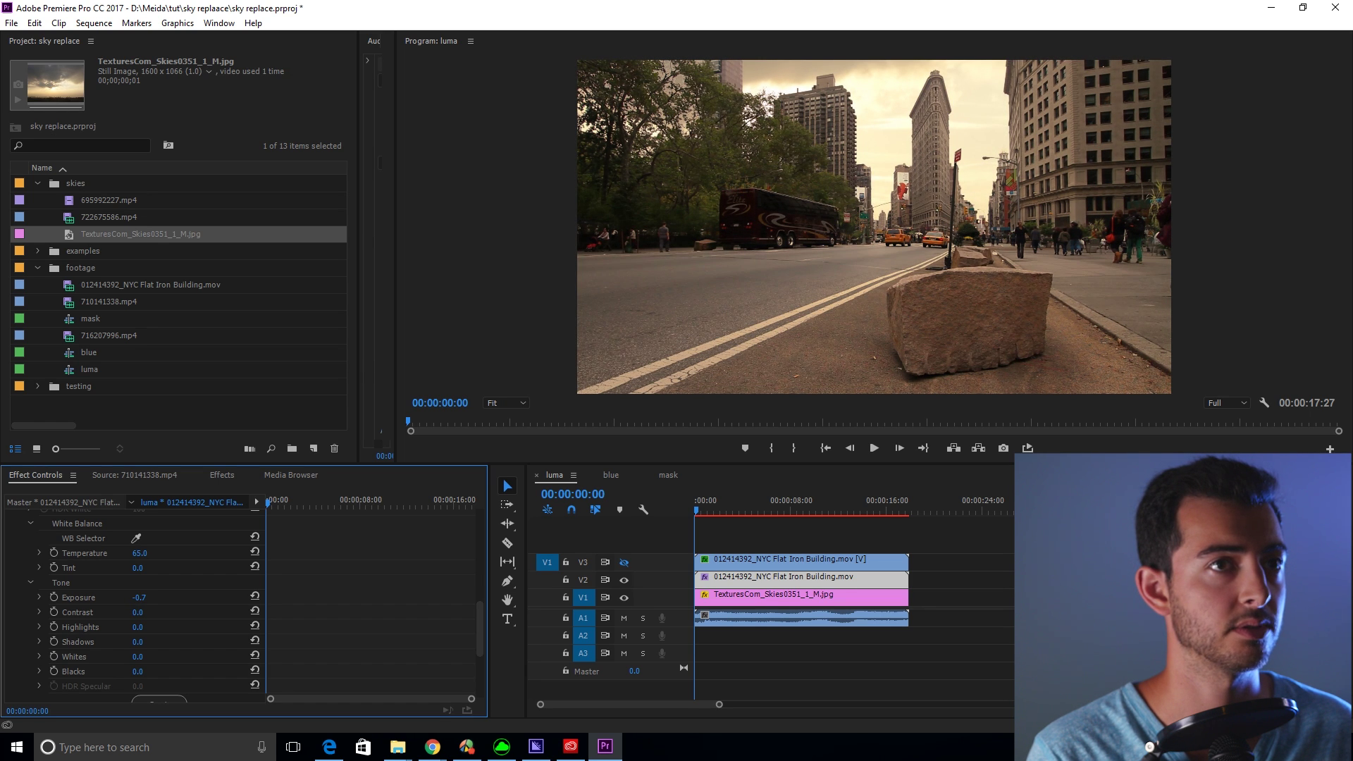
pyautogui.moveTo(162, 597); pyautogui.dragTo(166, 599)
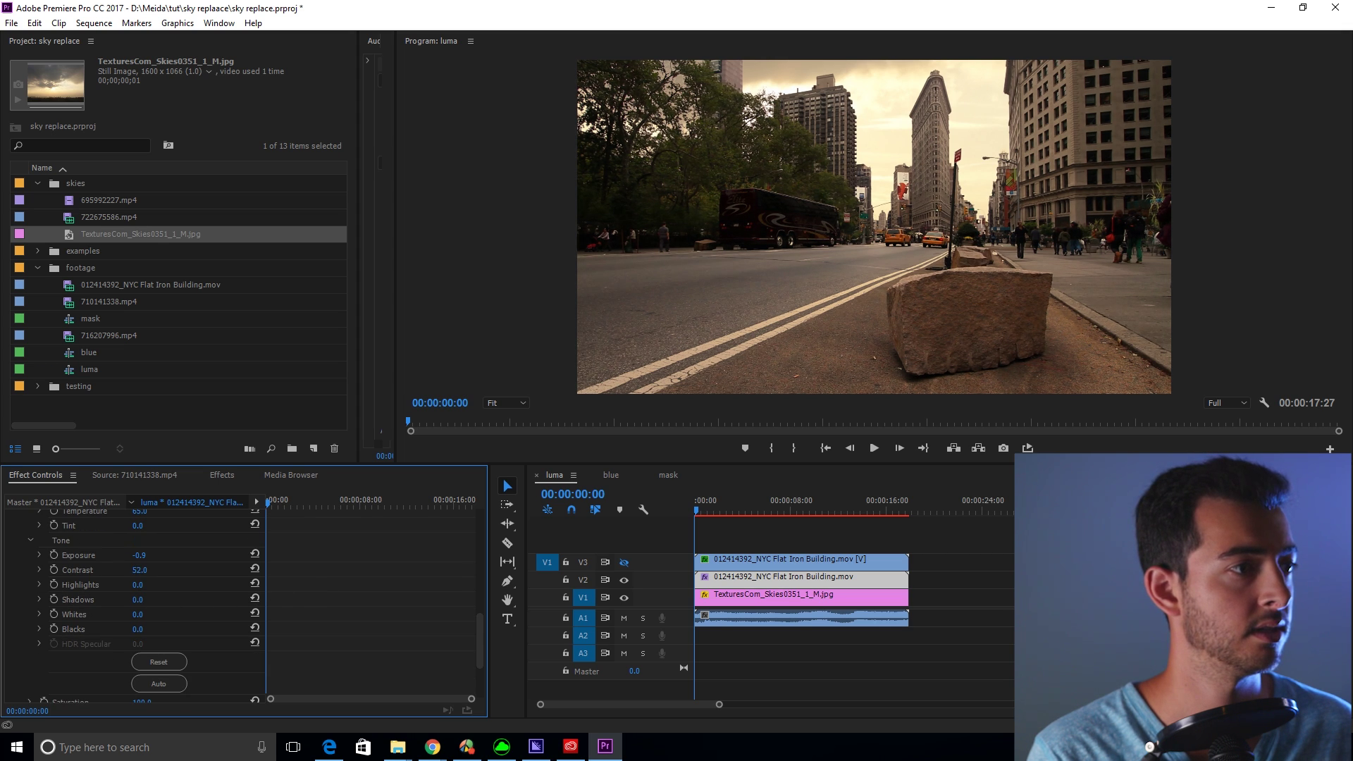
pyautogui.scroll(-1, 299, 595)
pyautogui.moveTo(138, 560); pyautogui.dragTo(186, 560)
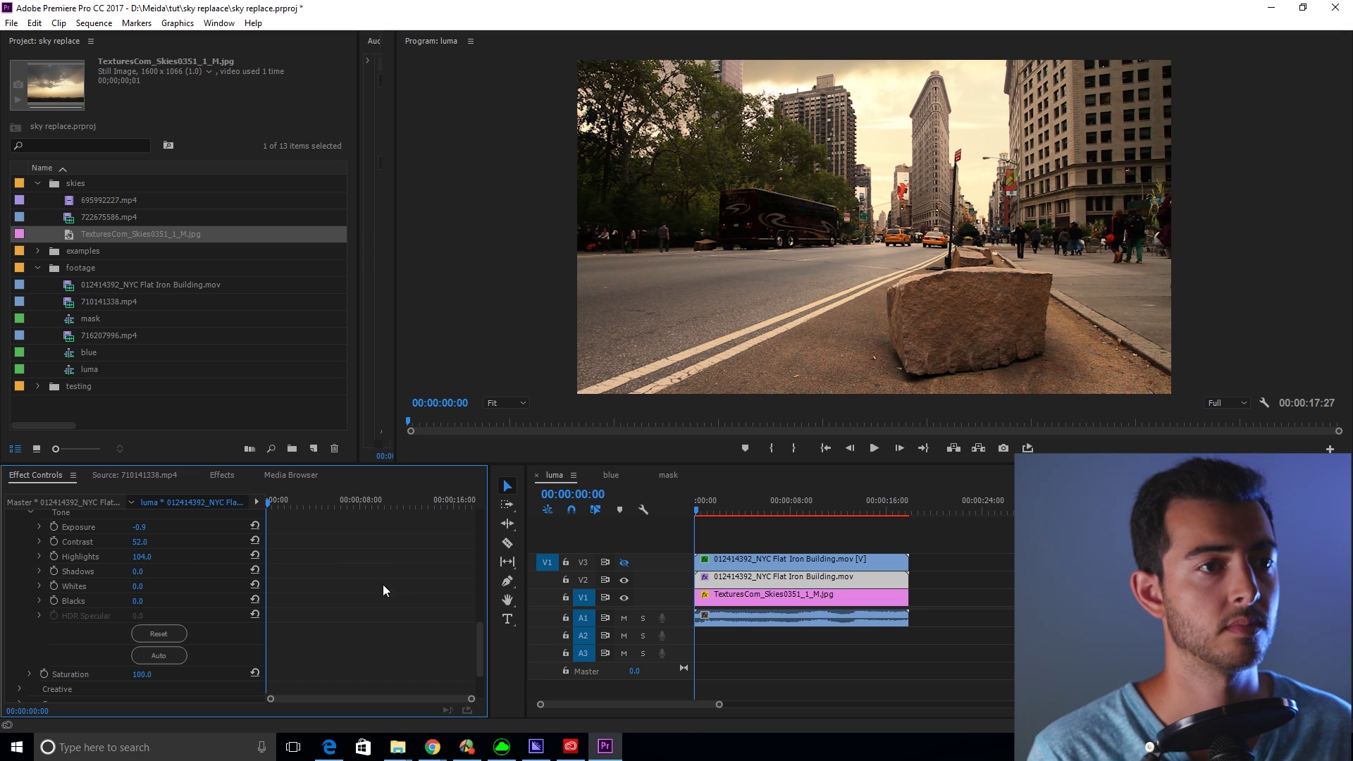
pyautogui.click(758, 540)
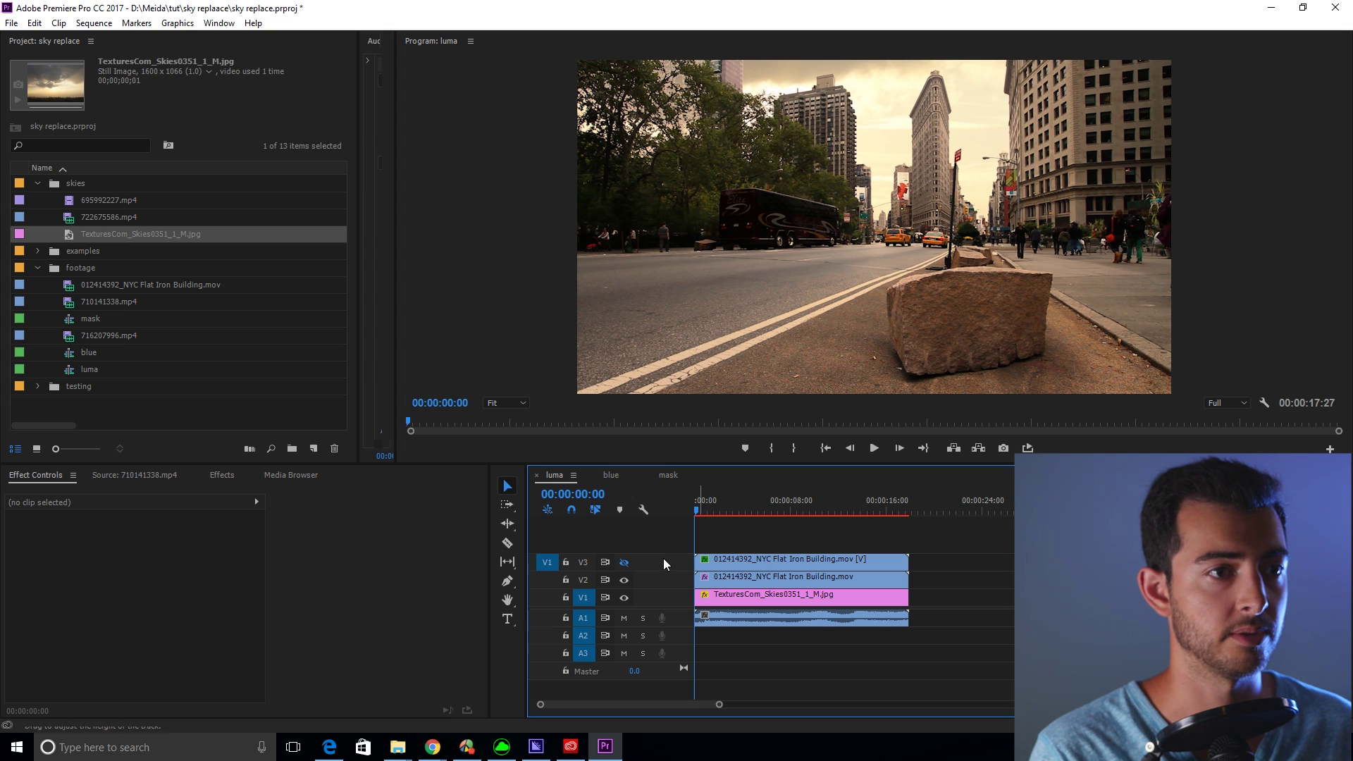
# - Copy the V2 clip's Lumetri Color effect and paste it onto the V3 clip
pyautogui.click(724, 579)
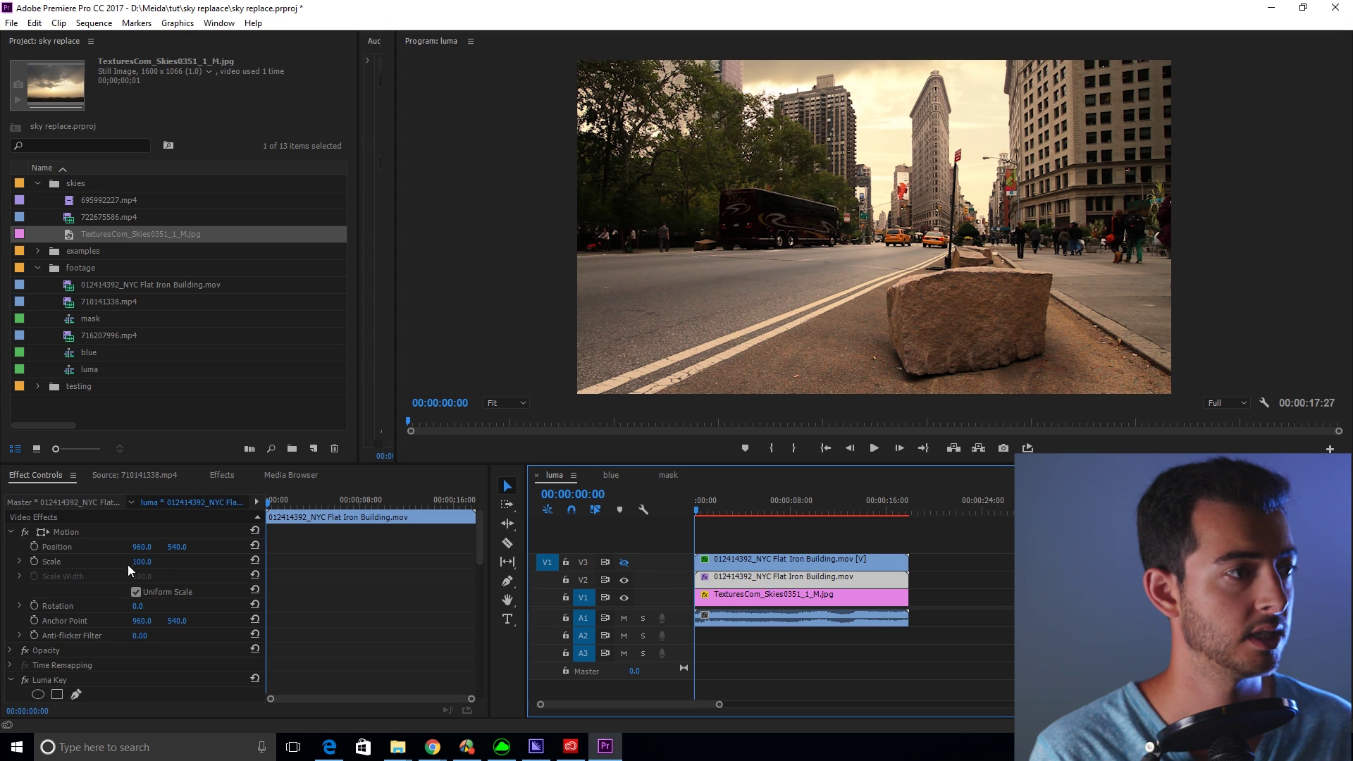
pyautogui.scroll(-5, 377, 666)
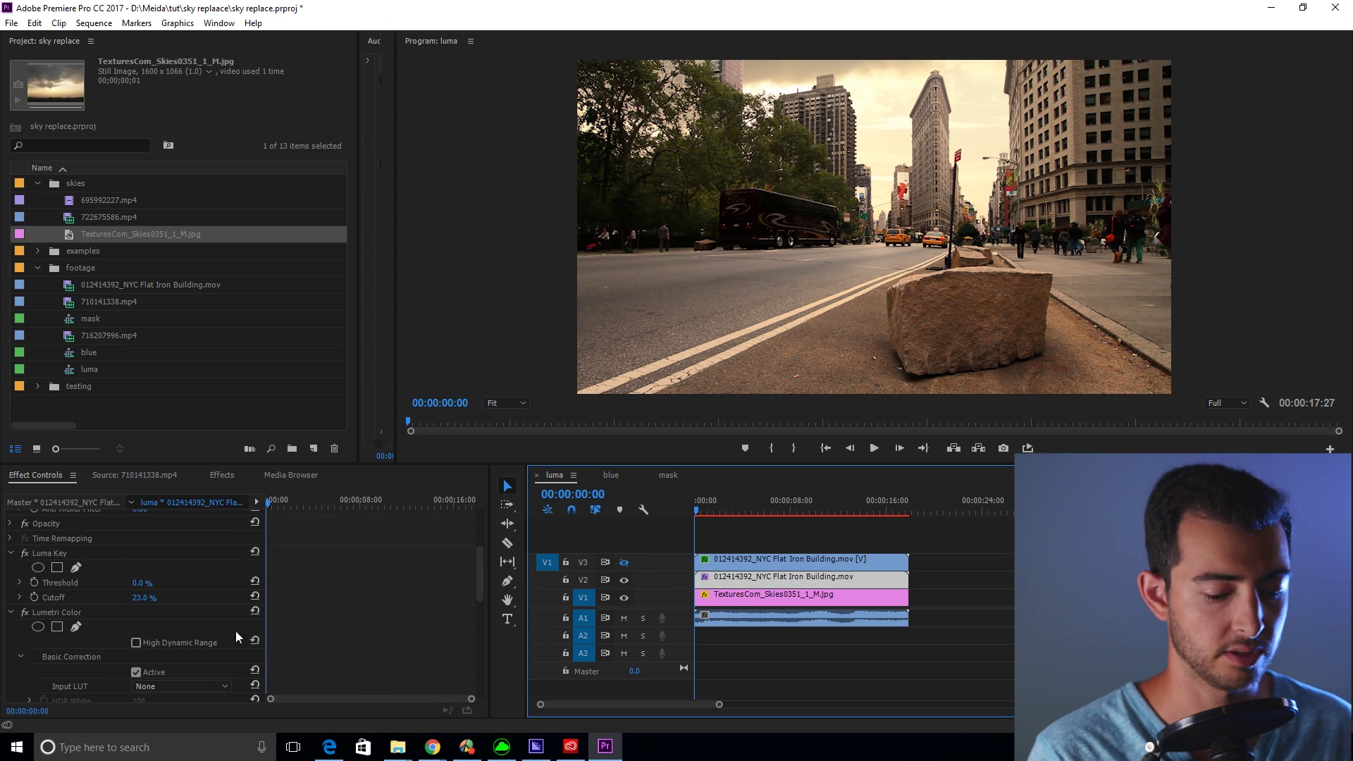
pyautogui.click(75, 611)
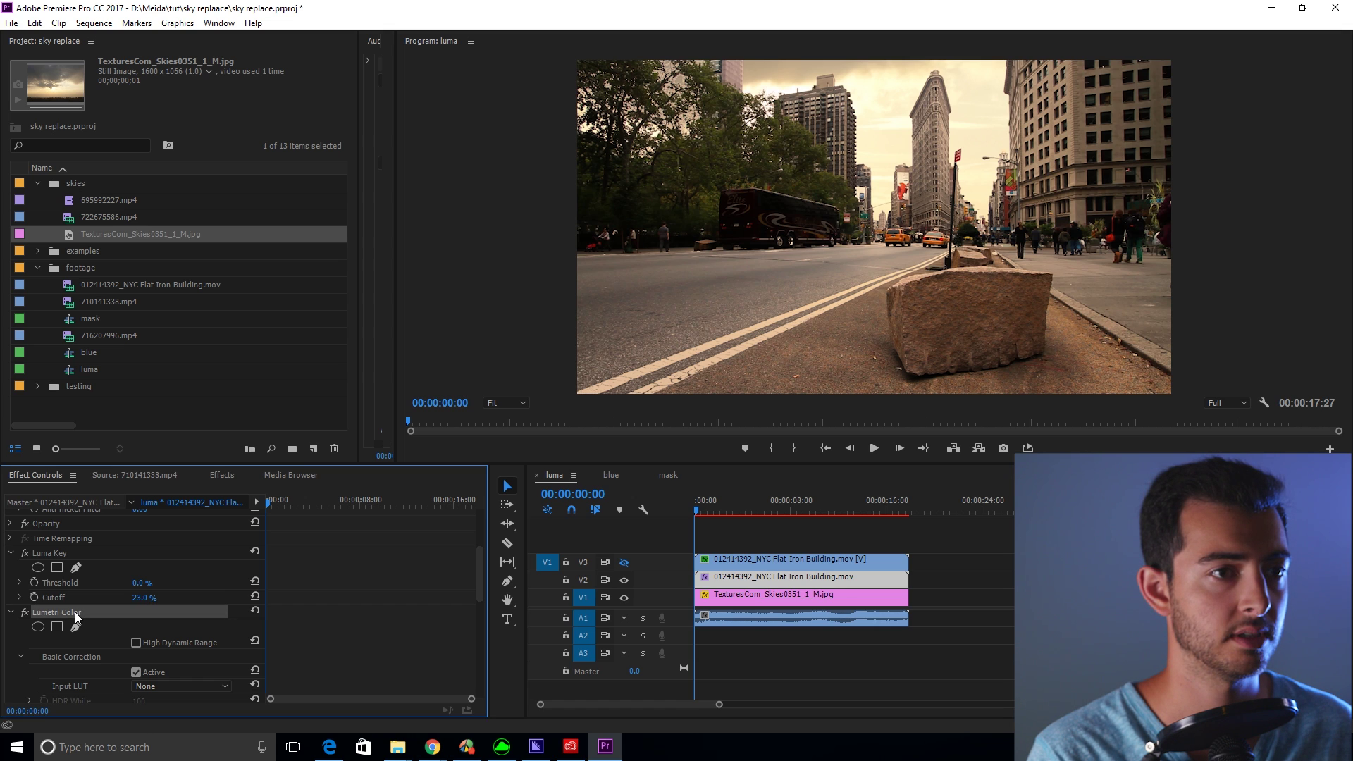
pyautogui.click(810, 562)
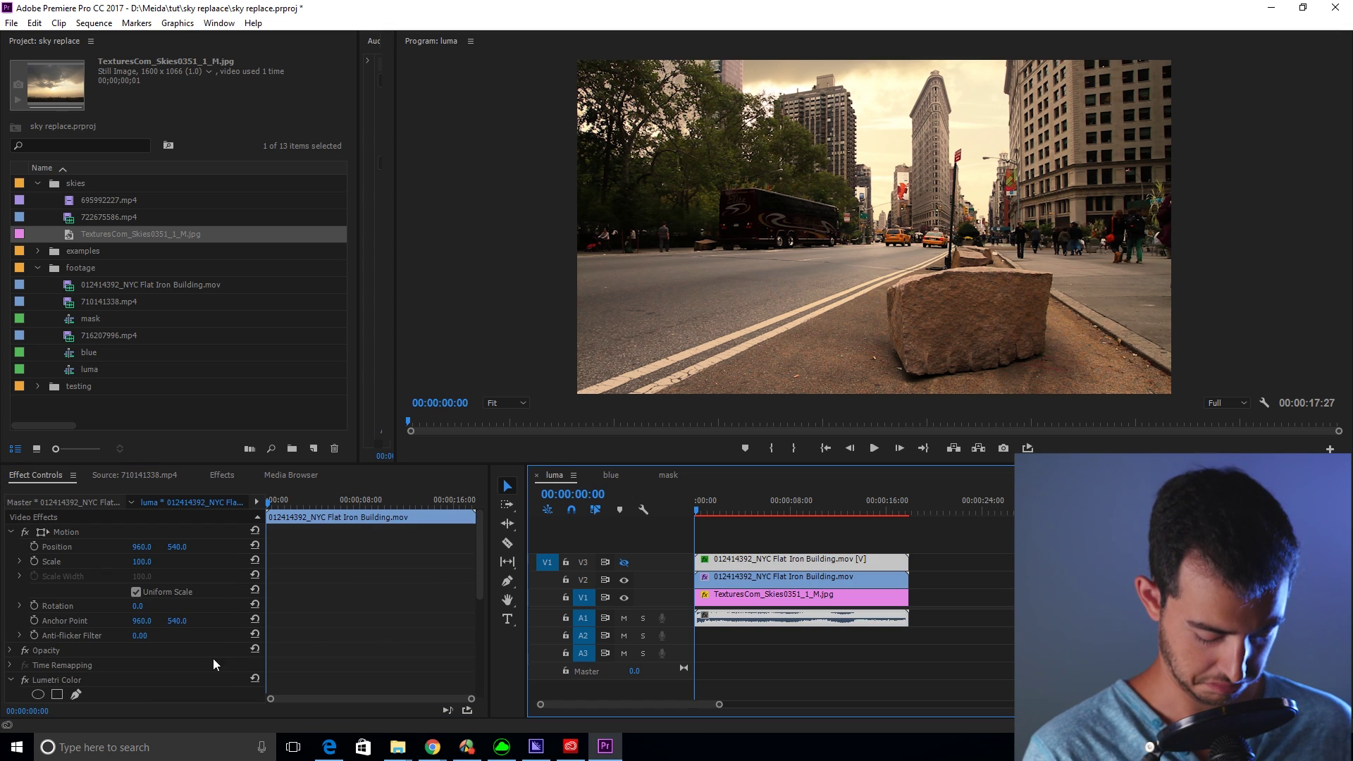
pyautogui.click(325, 655)
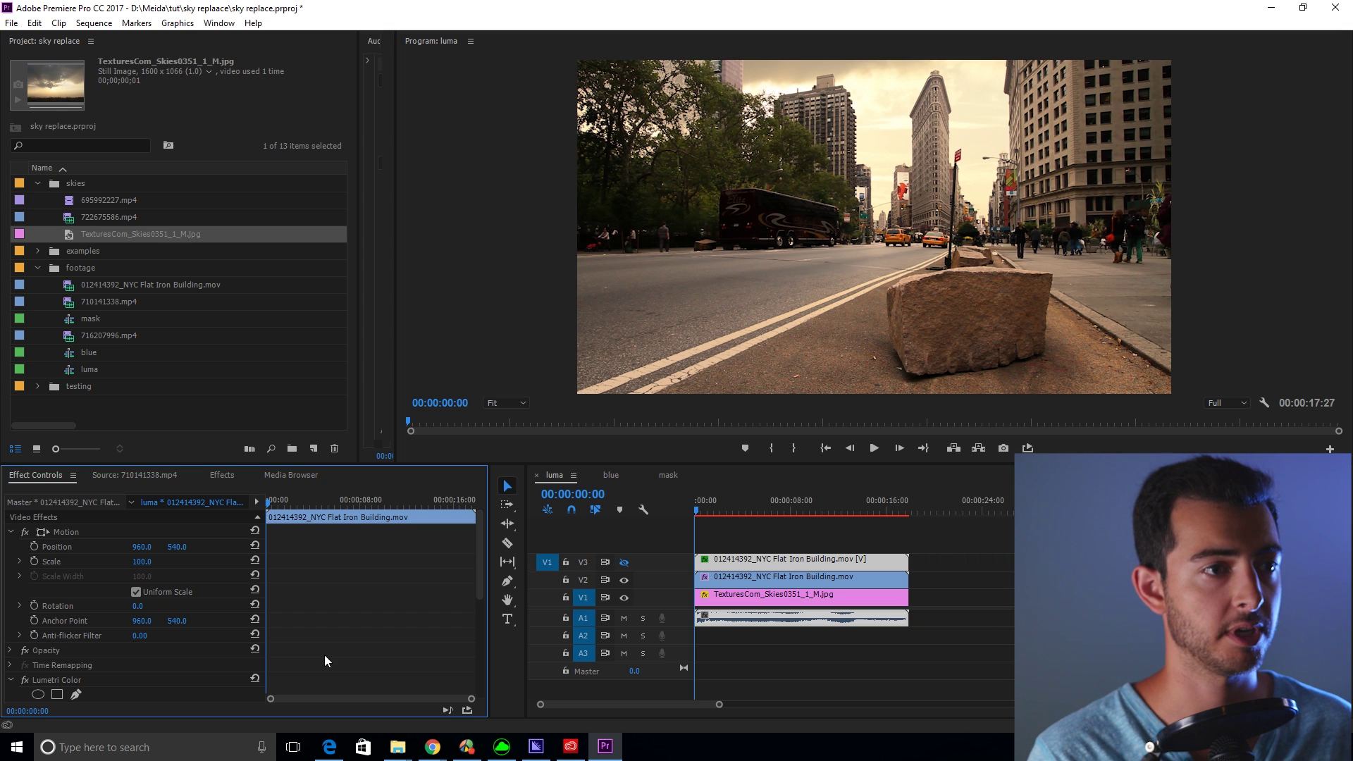
# - Duplicate the V2 building clip onto a new top V4 track
pyautogui.click(662, 576)
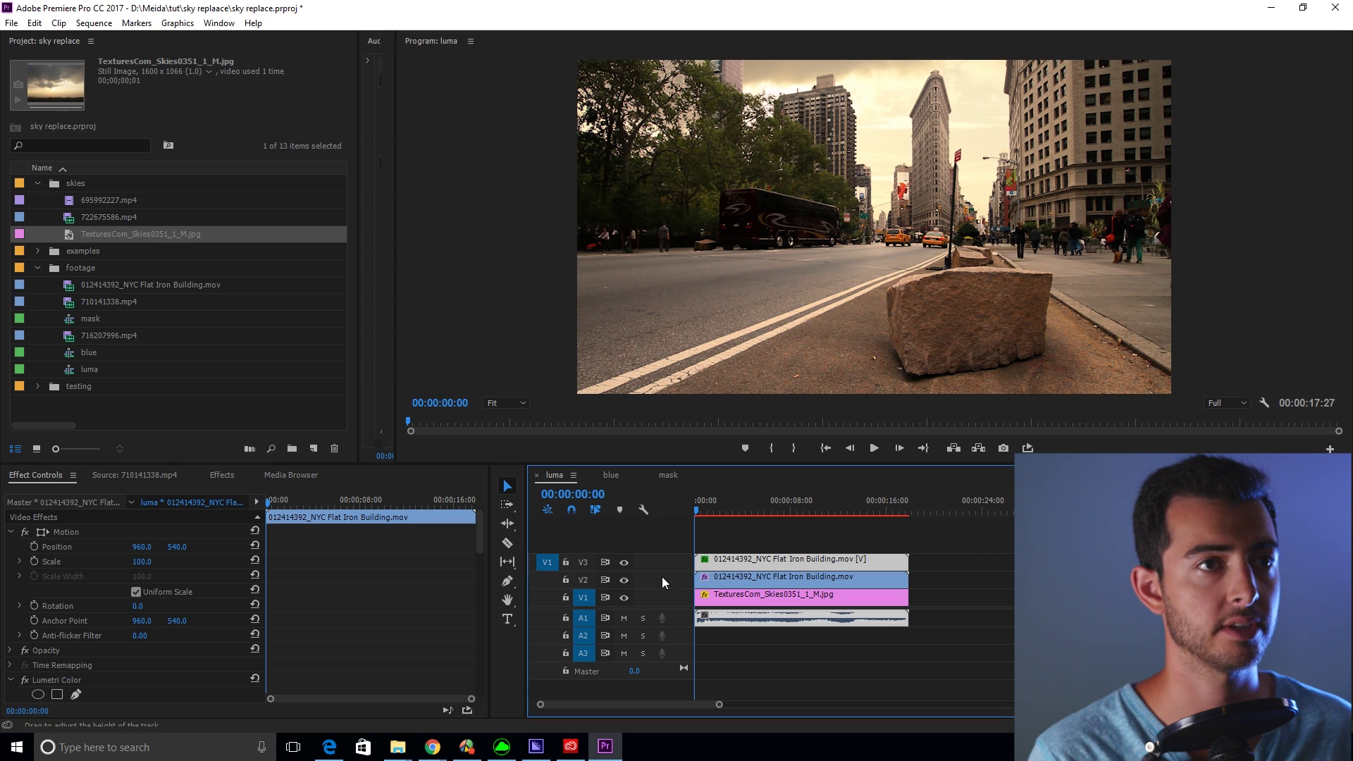
pyautogui.click(724, 571)
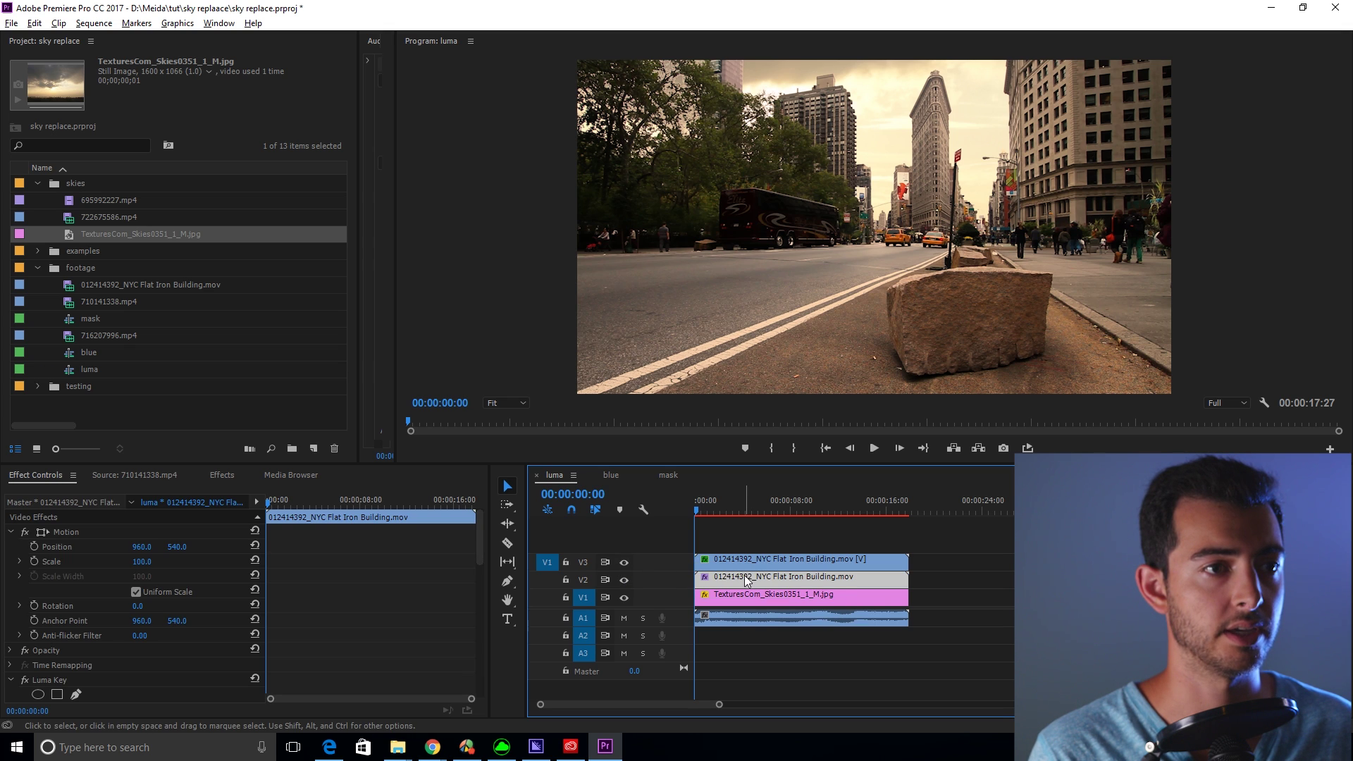
pyautogui.moveTo(748, 578); pyautogui.dragTo(740, 545)
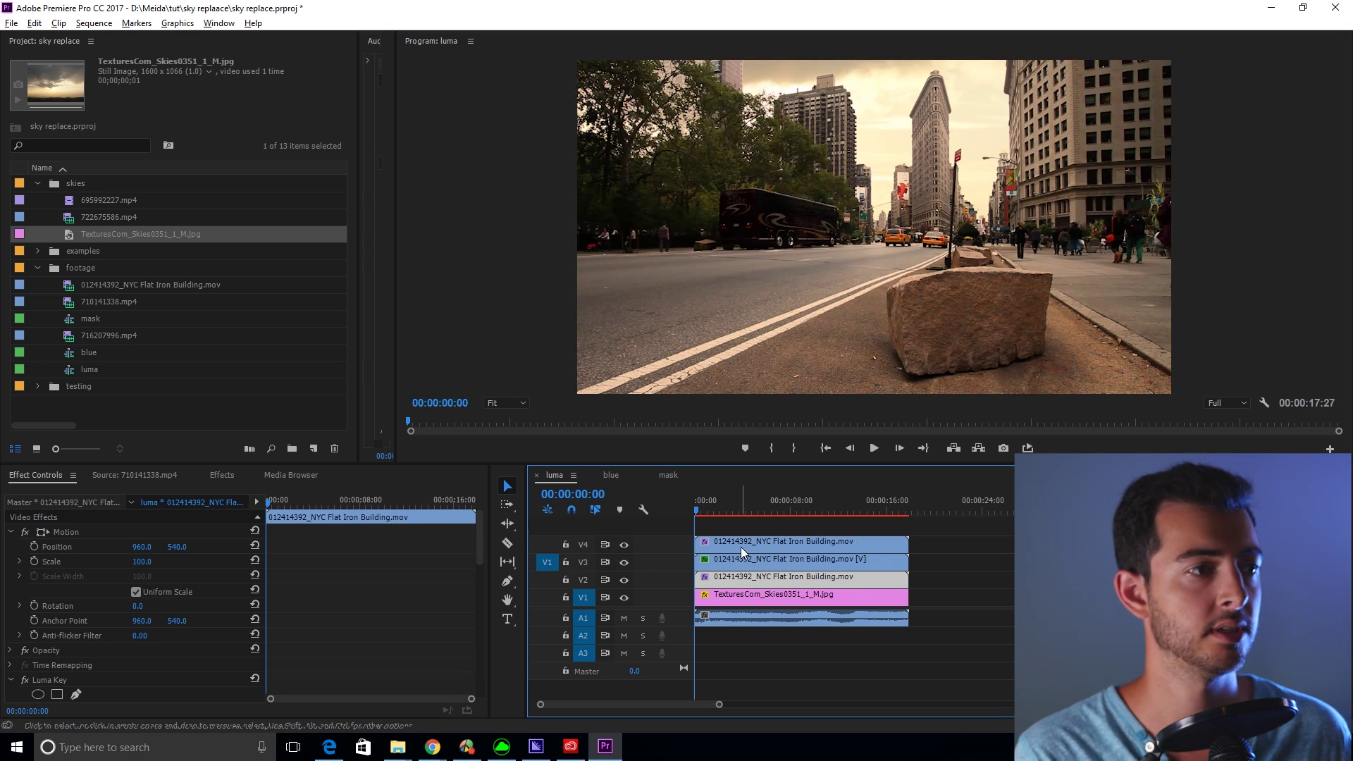
# - Delete Luma Key from the V4 copy and expand its Opacity settings for masking
pyautogui.click(747, 541)
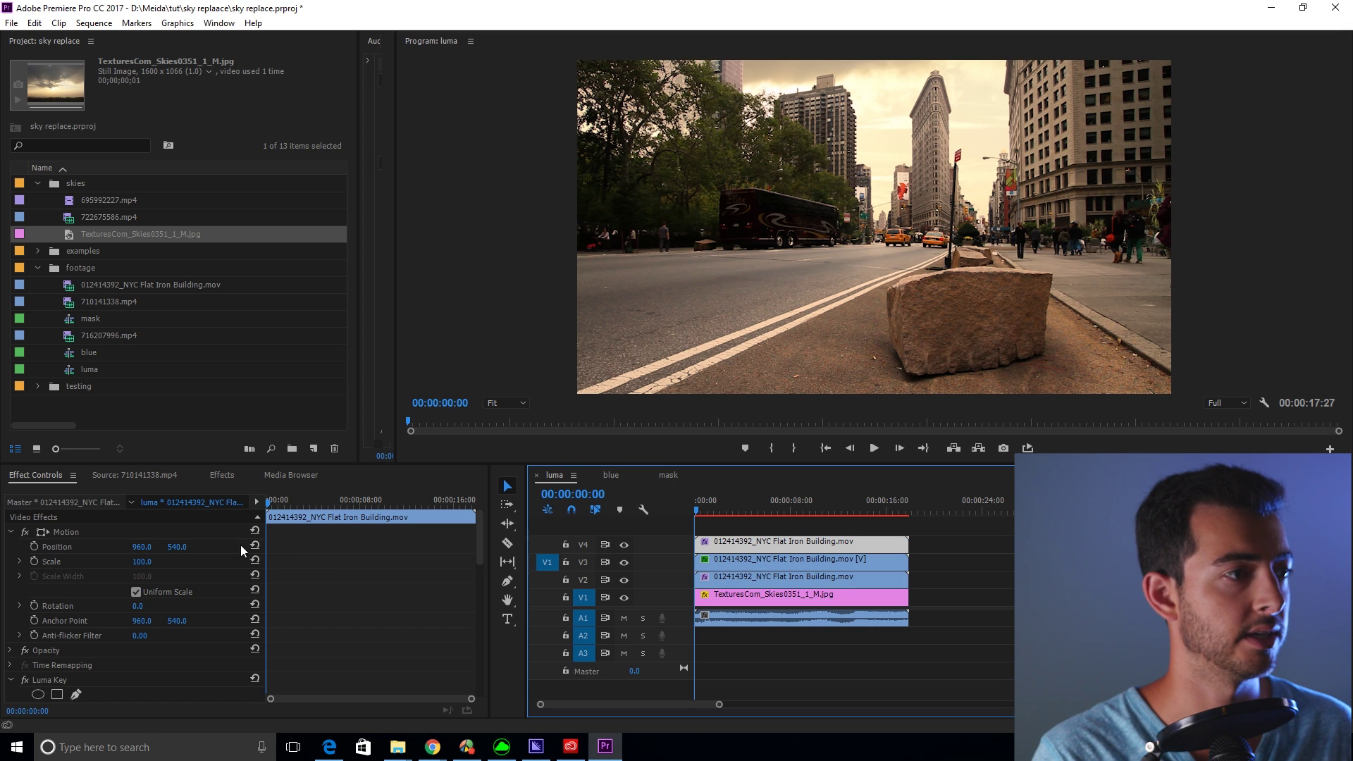
pyautogui.scroll(-2, 326, 615)
pyautogui.scroll(-2, 281, 603)
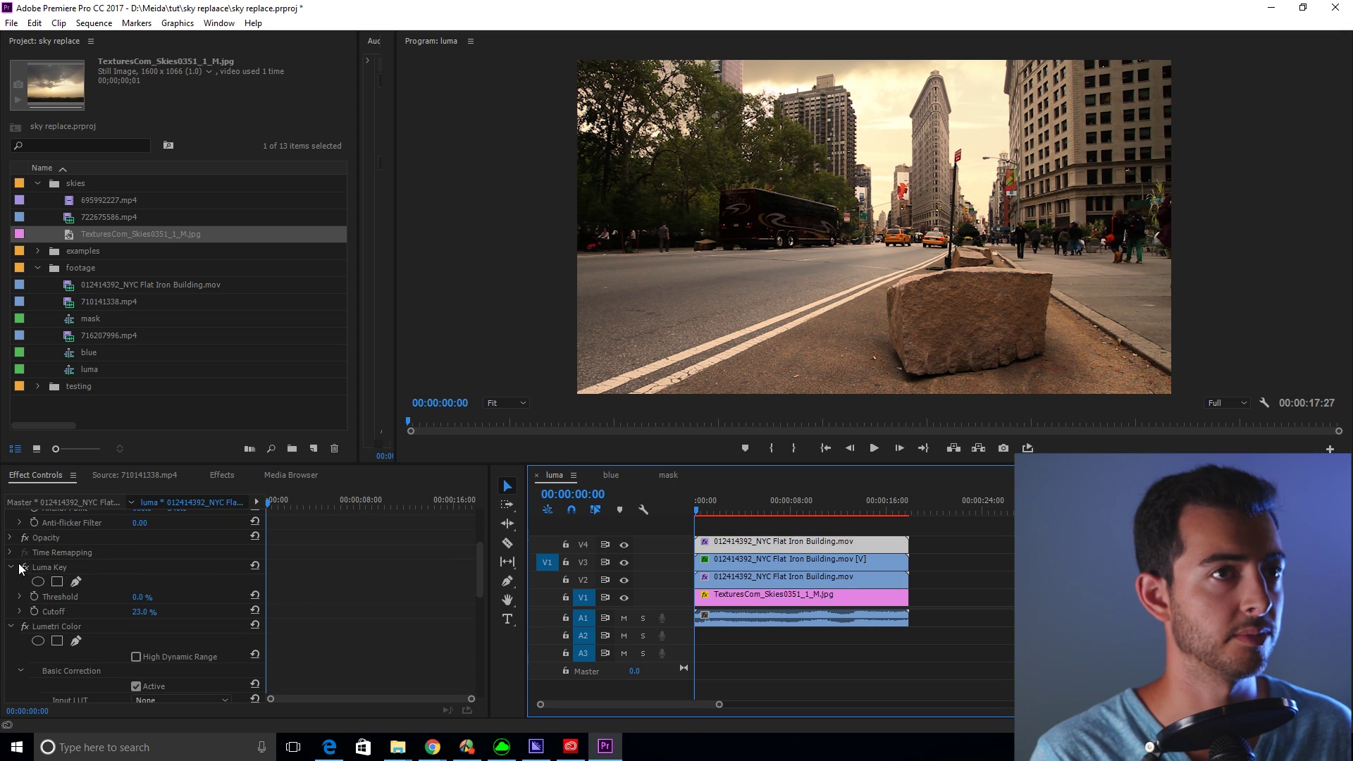
pyautogui.click(57, 570)
pyautogui.press('Delete')
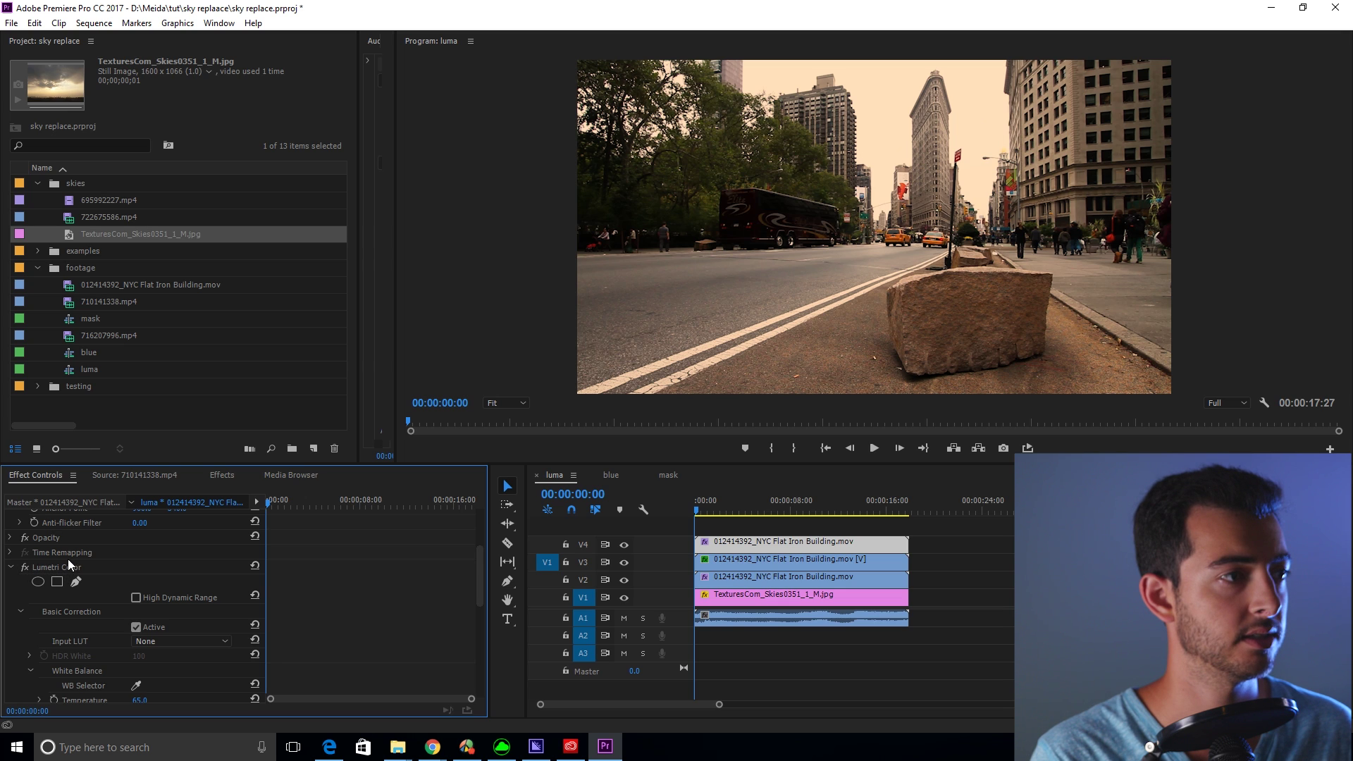
pyautogui.click(8, 540)
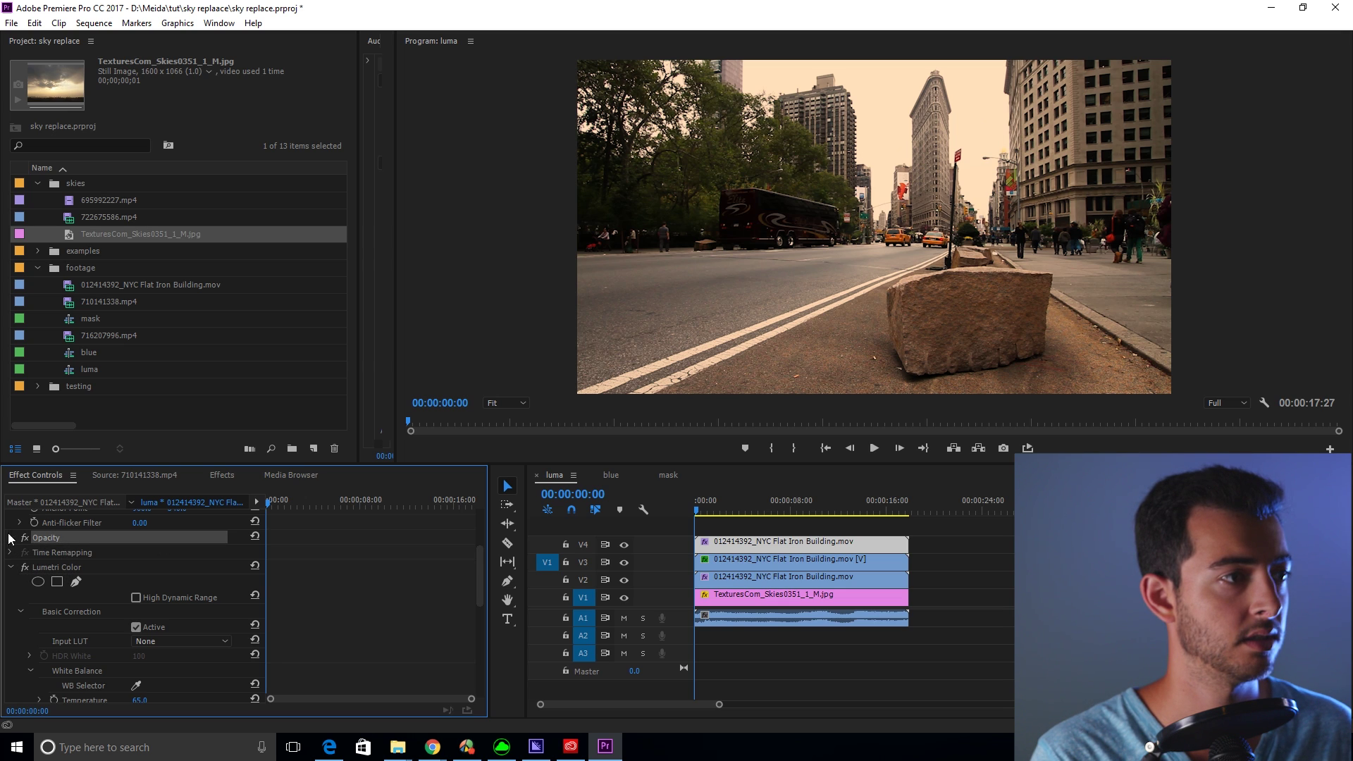
pyautogui.click(10, 538)
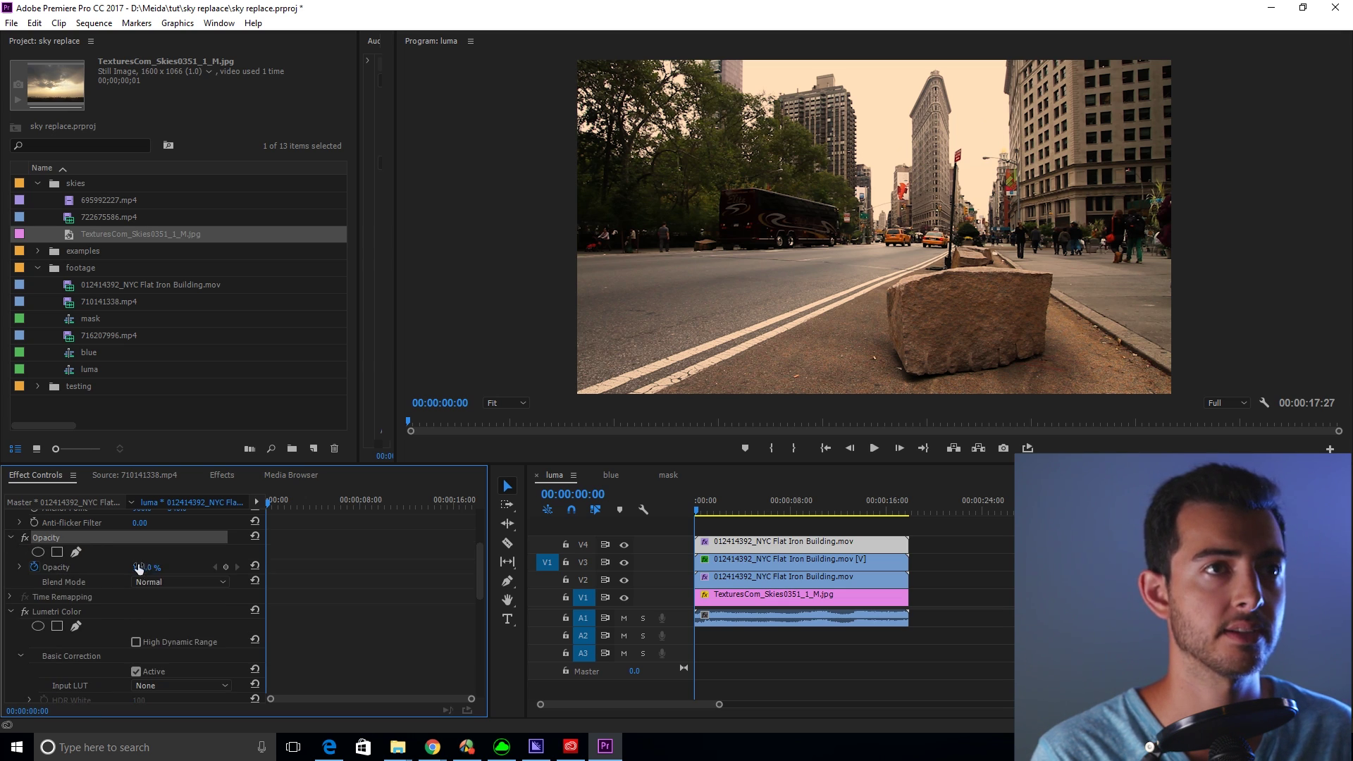
# - Draw Mask (1) with the pen along the Flatiron Building's edge
pyautogui.click(71, 548)
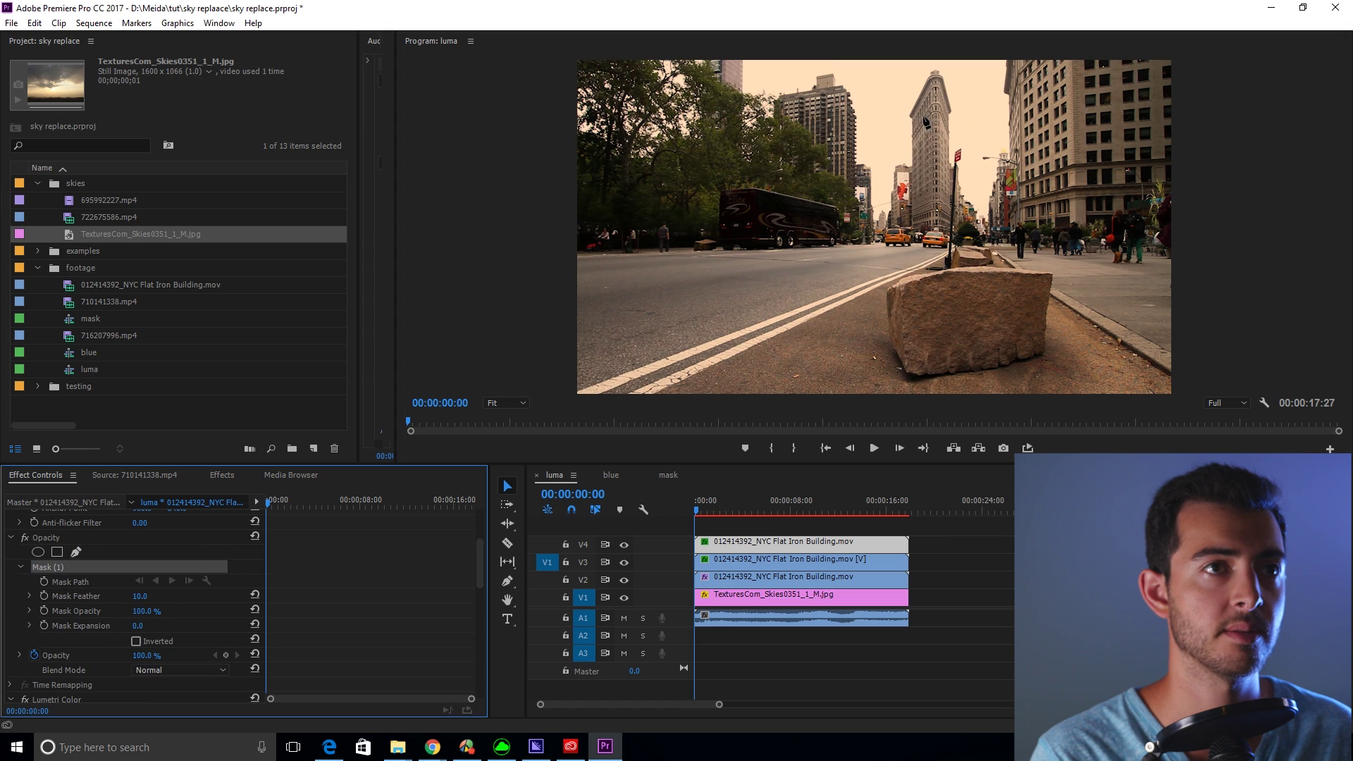
pyautogui.click(910, 113)
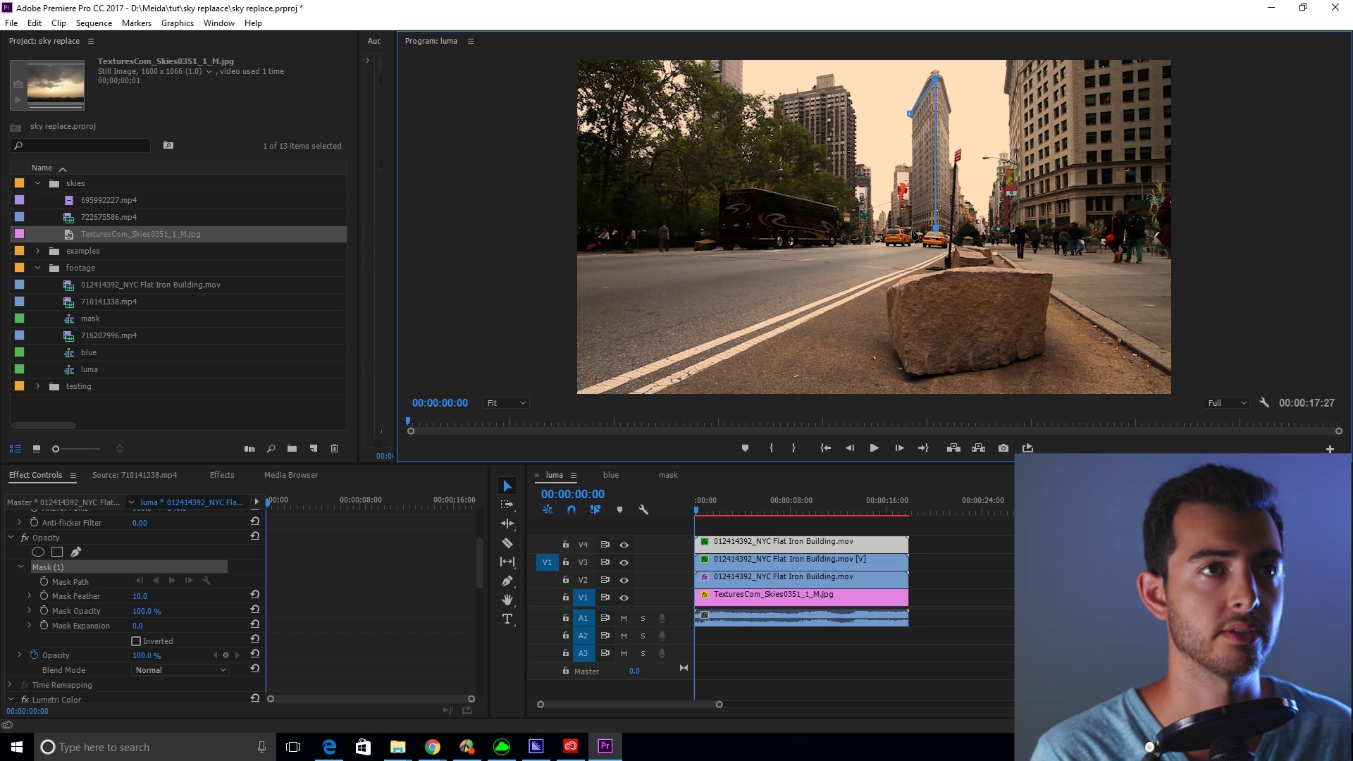
pyautogui.click(910, 114)
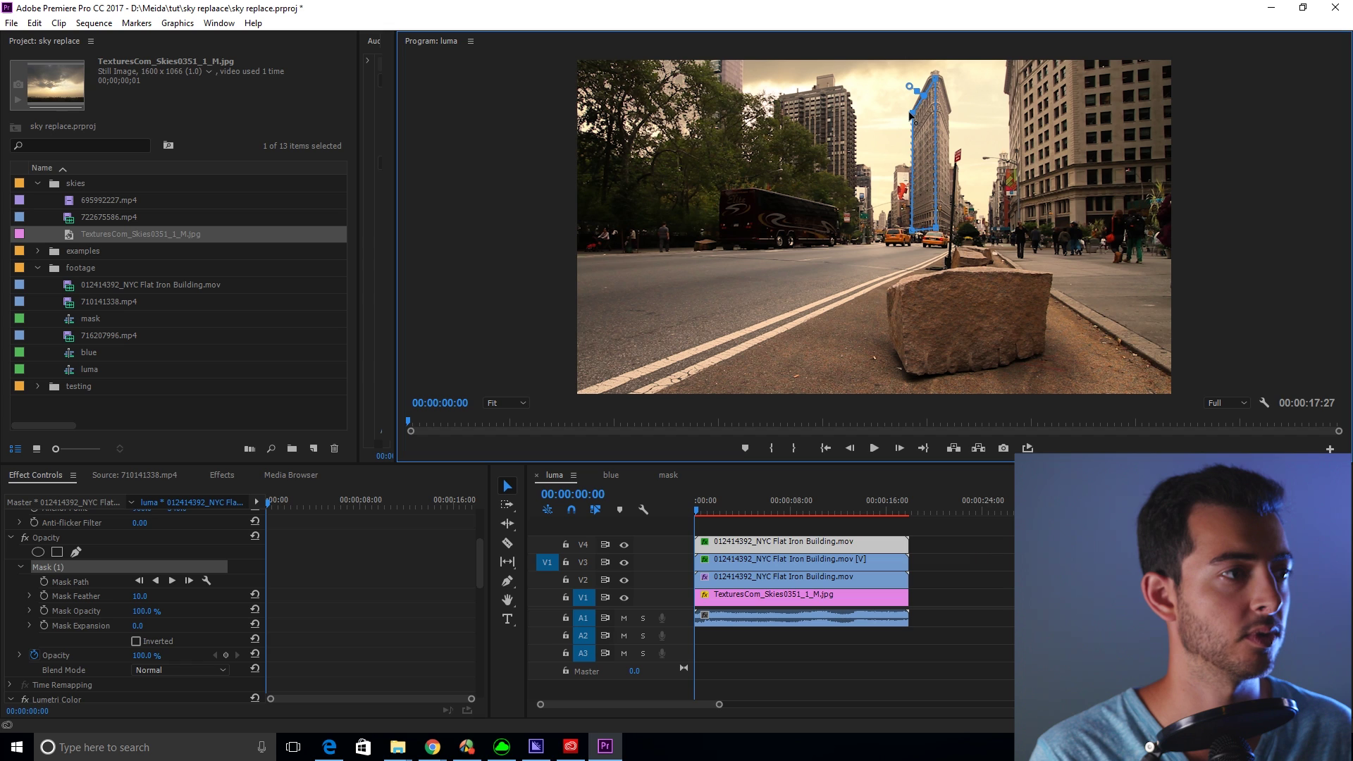
pyautogui.click(42, 544)
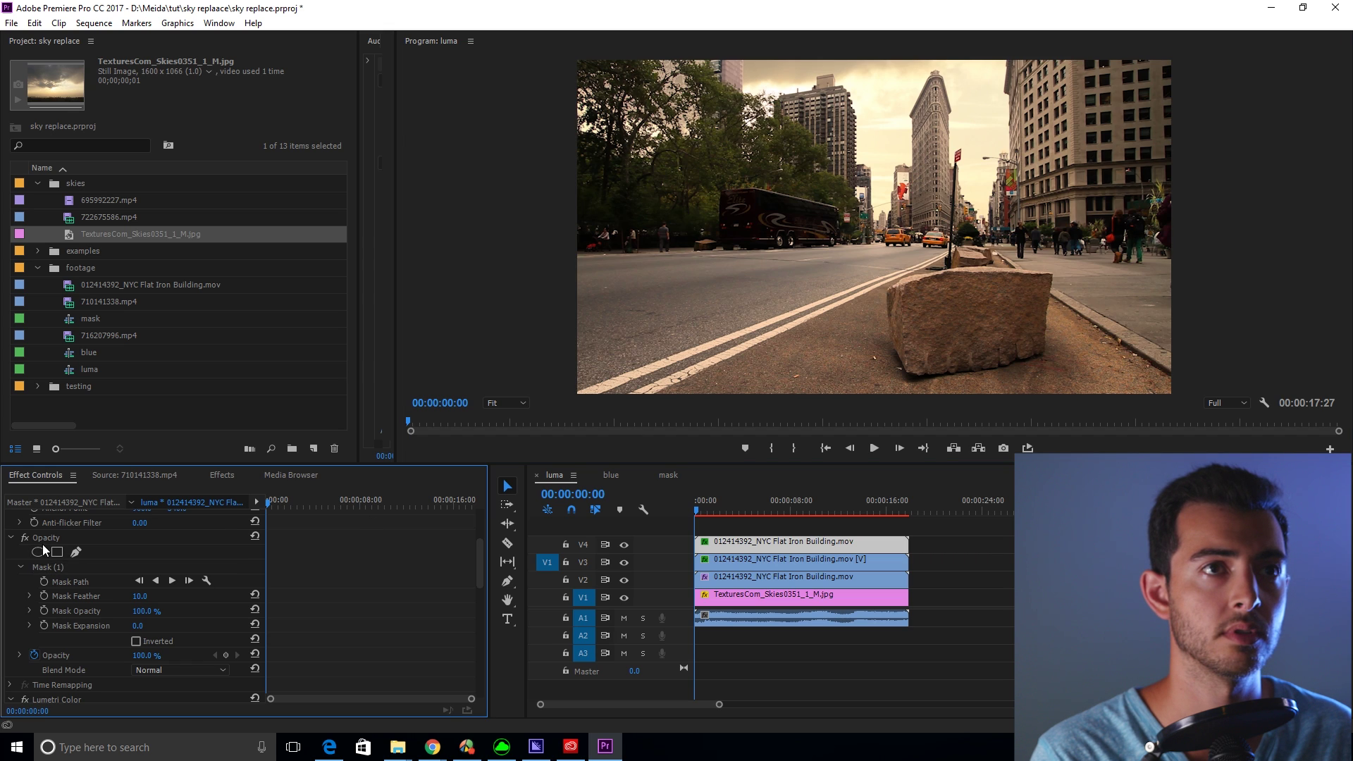
# - Draw Mask (2) around the right-hand building, using 25% monitor zoom, then return to Fit
pyautogui.click(77, 550)
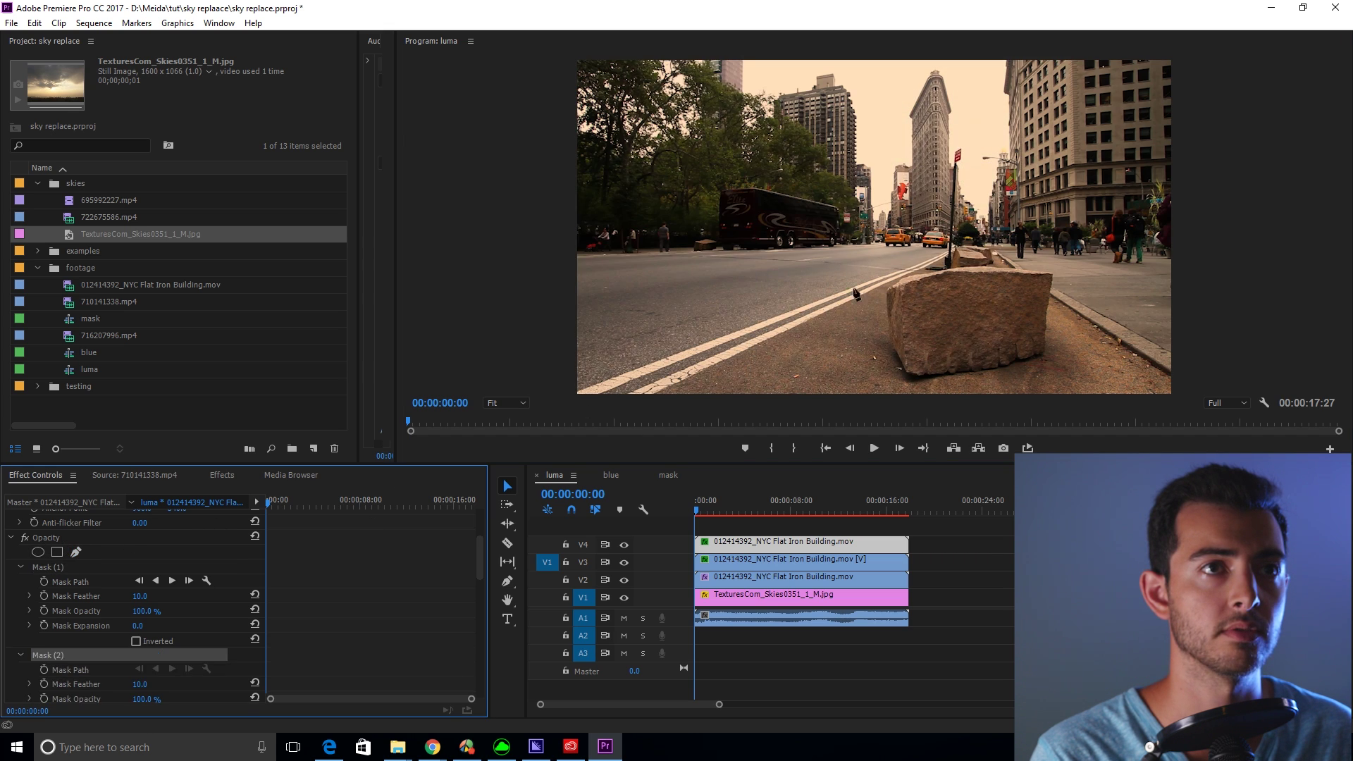
pyautogui.click(1004, 90)
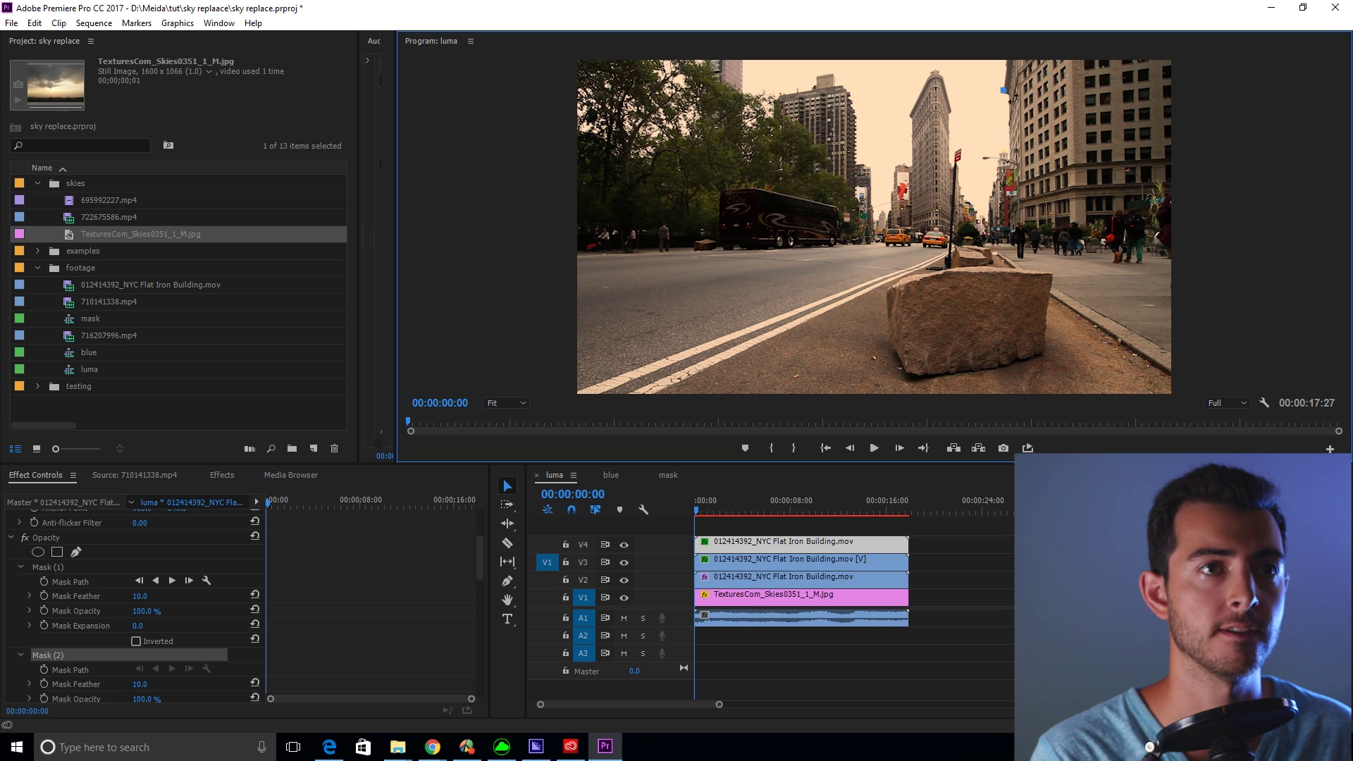
pyautogui.click(1020, 223)
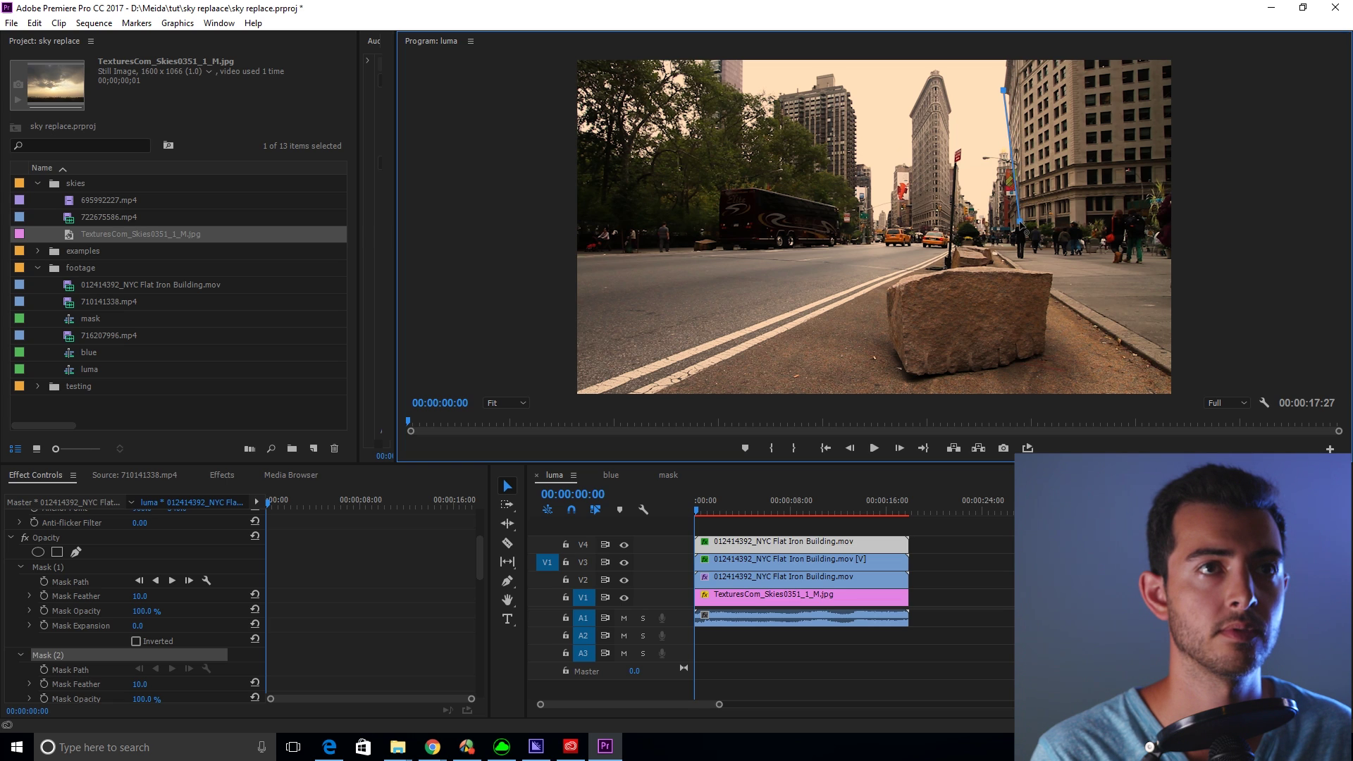
pyautogui.click(1081, 233)
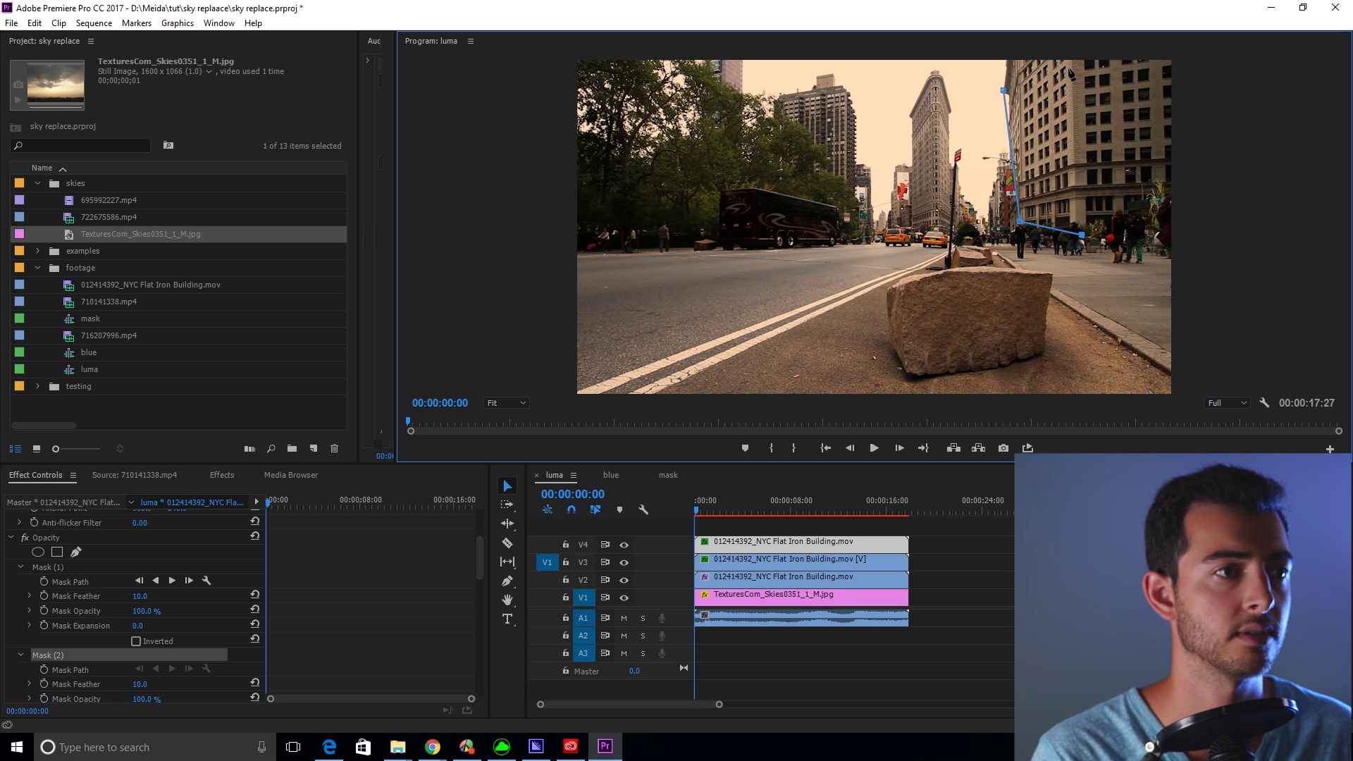
pyautogui.click(506, 403)
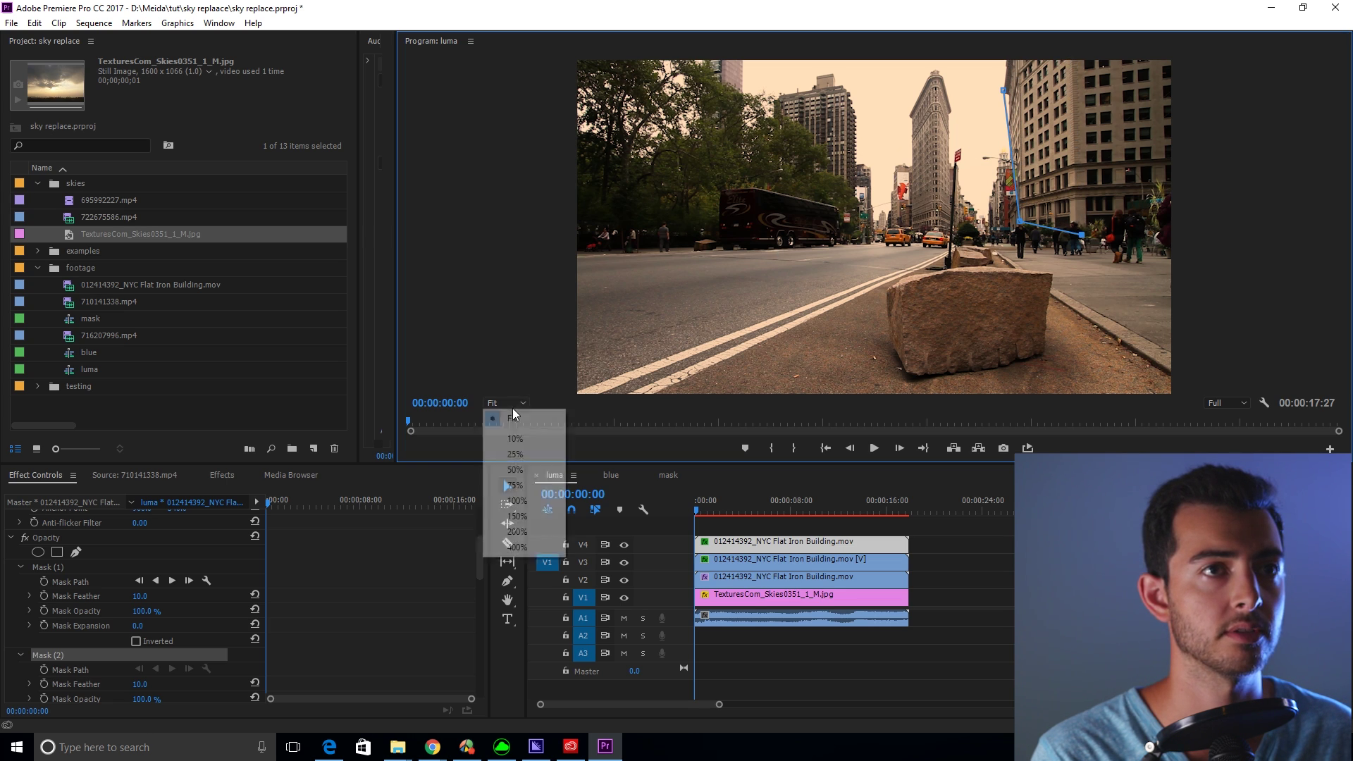
pyautogui.click(502, 453)
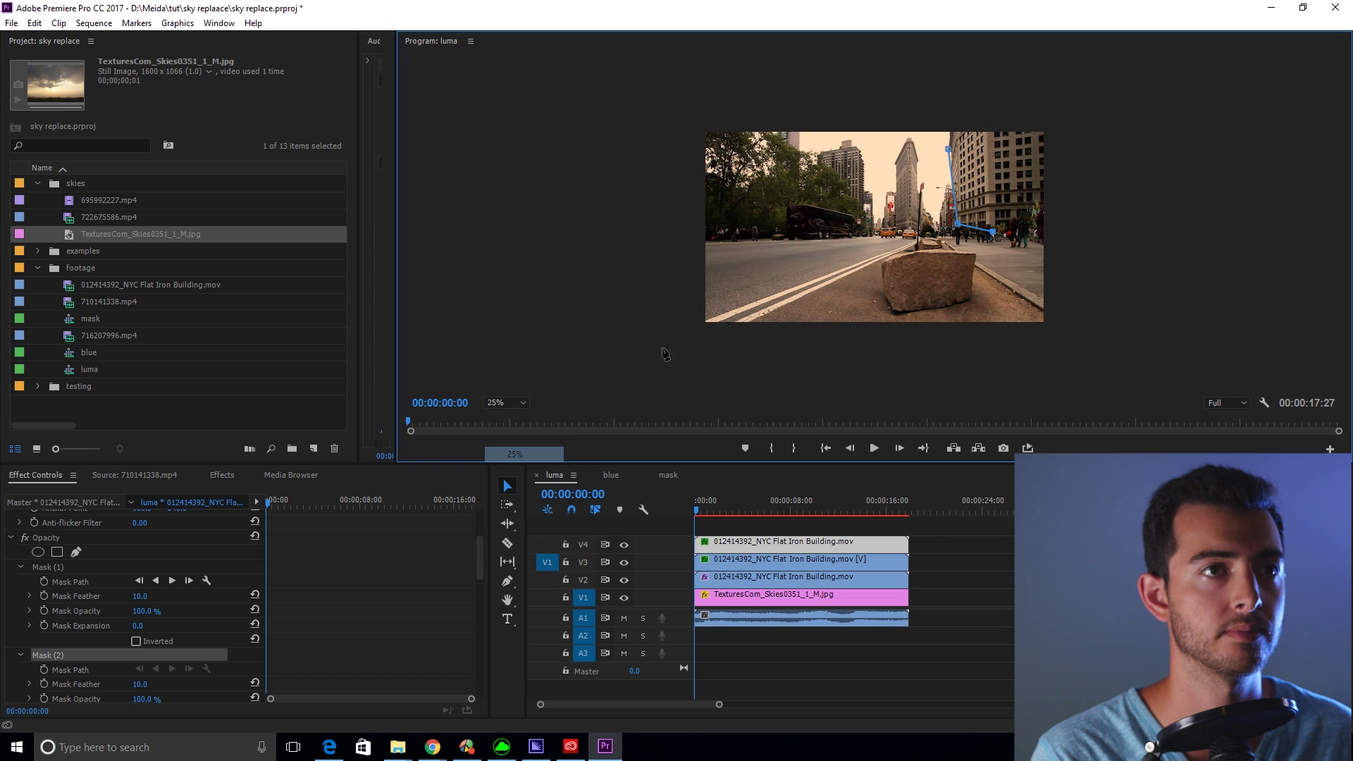
pyautogui.click(987, 124)
pyautogui.click(954, 124)
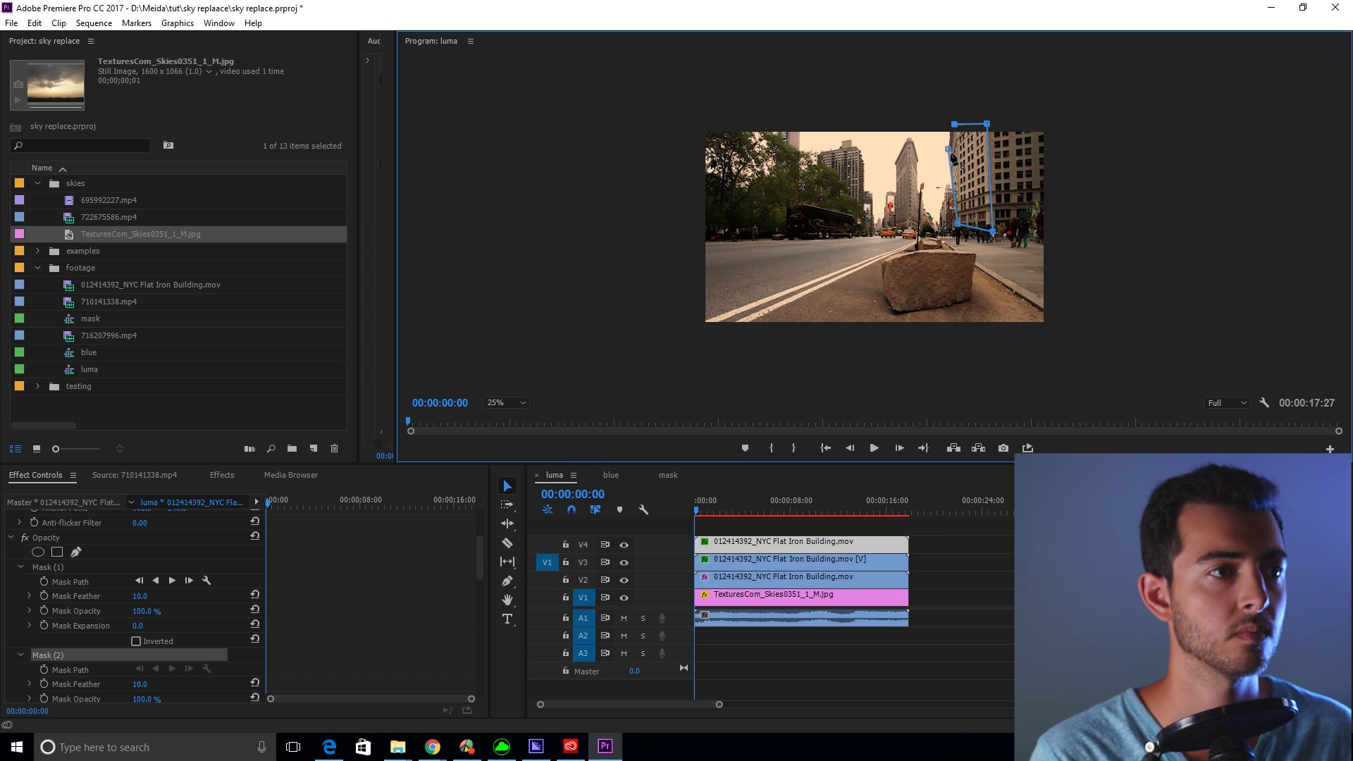
pyautogui.click(945, 188)
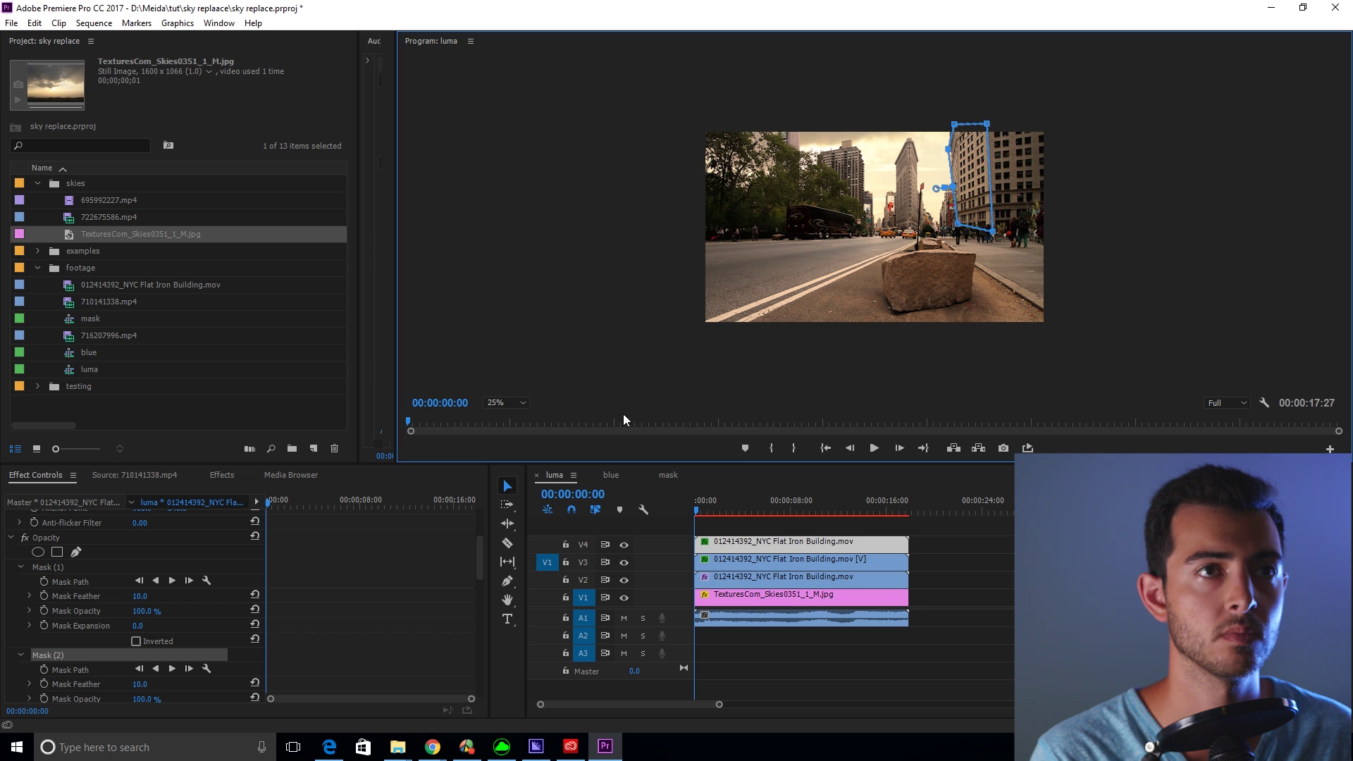
pyautogui.click(492, 402)
pyautogui.click(517, 418)
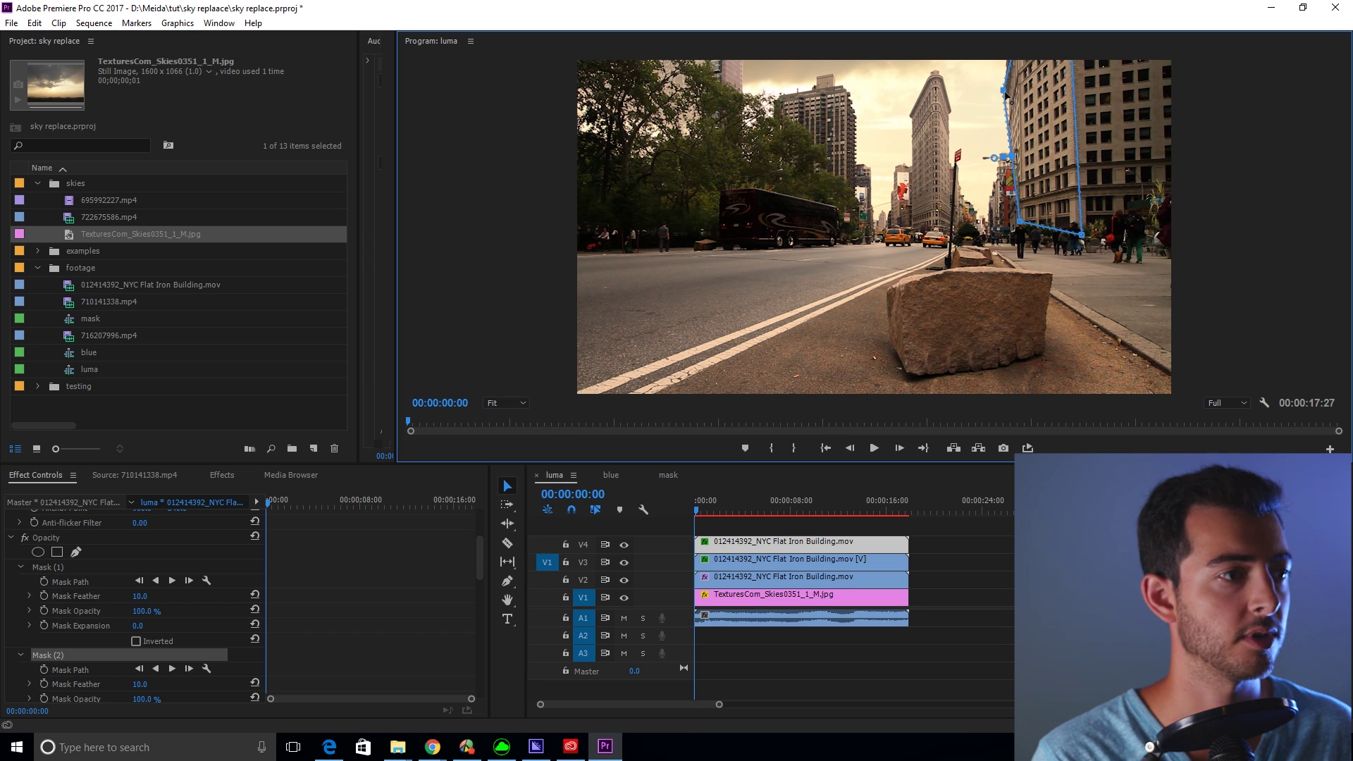
# - Add feather to Mask (1) and set the Lumetri Exposure to -0.5
pyautogui.moveTo(138, 596); pyautogui.dragTo(155, 599)
pyautogui.scroll(-10, 352, 603)
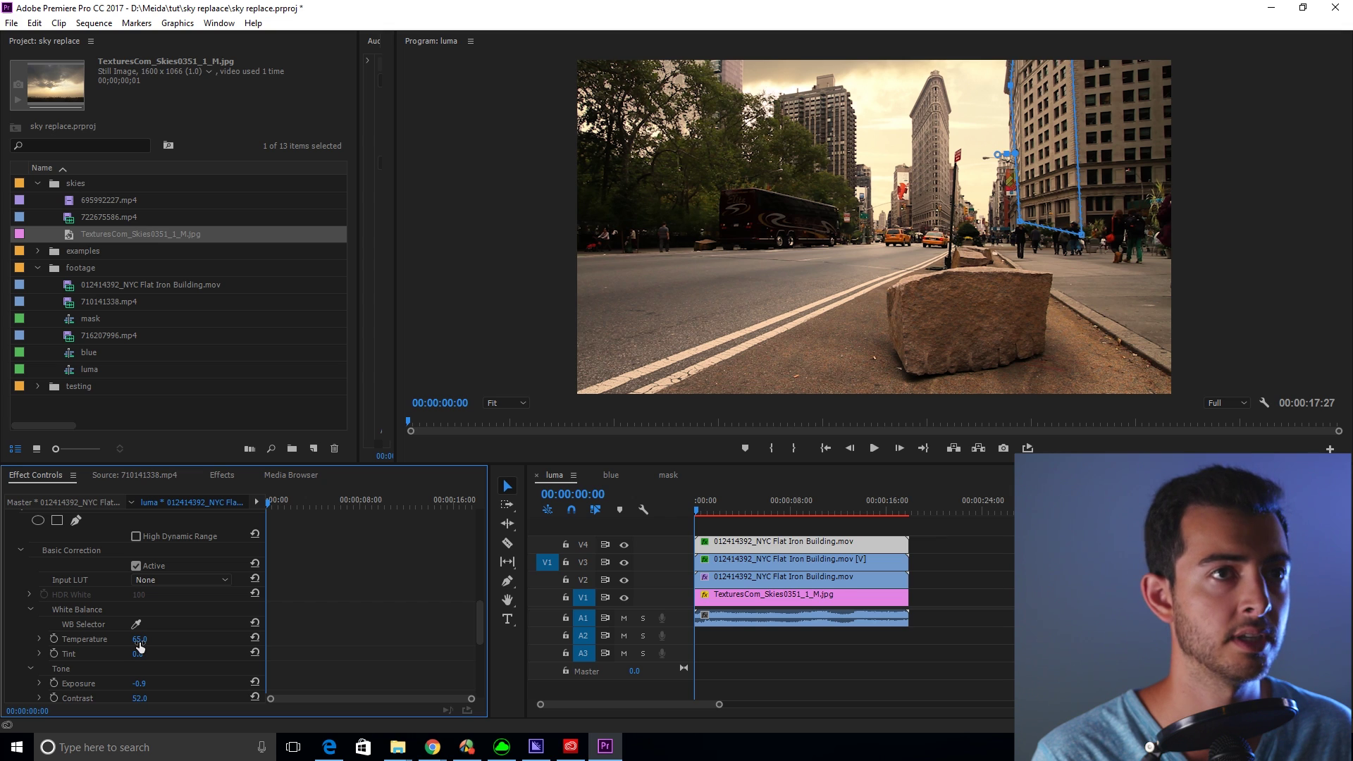
pyautogui.scroll(-3, 188, 638)
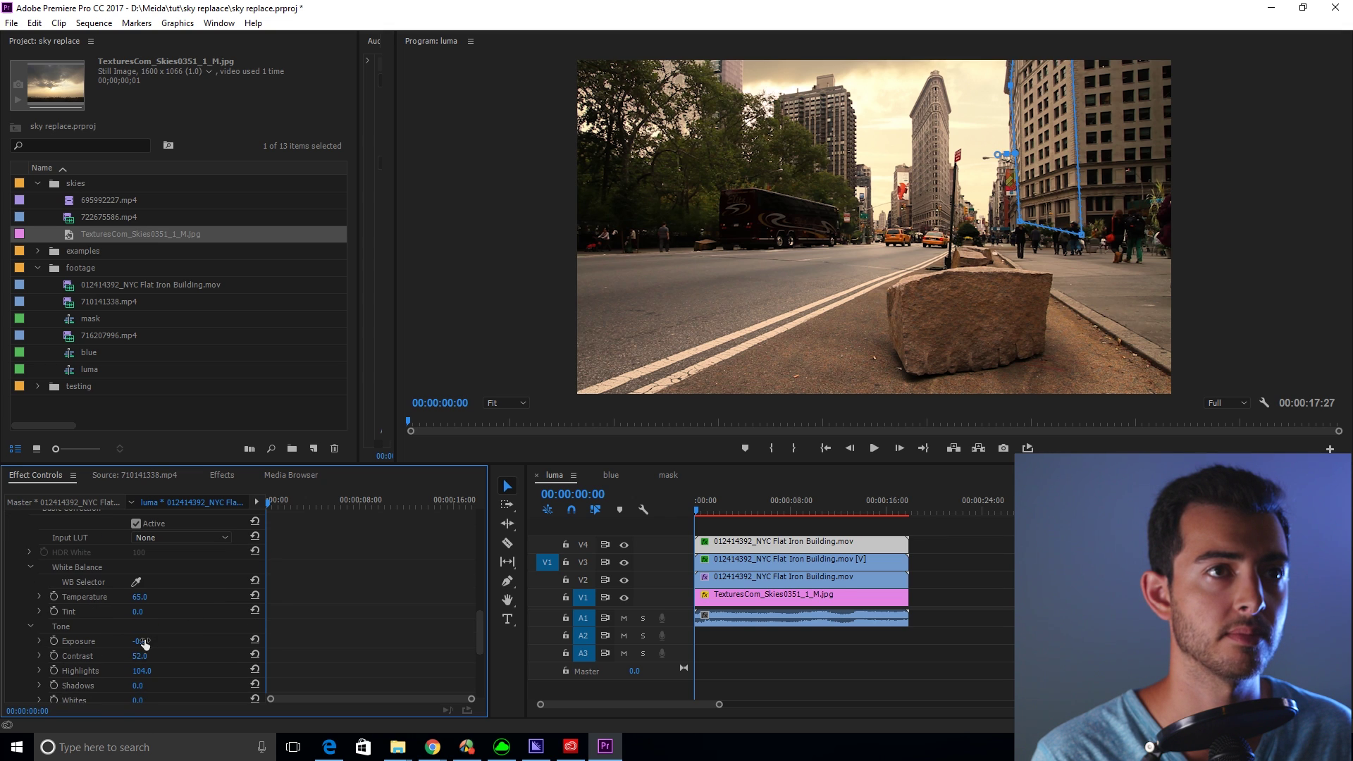
pyautogui.moveTo(138, 640); pyautogui.dragTo(150, 642)
pyautogui.click(150, 641)
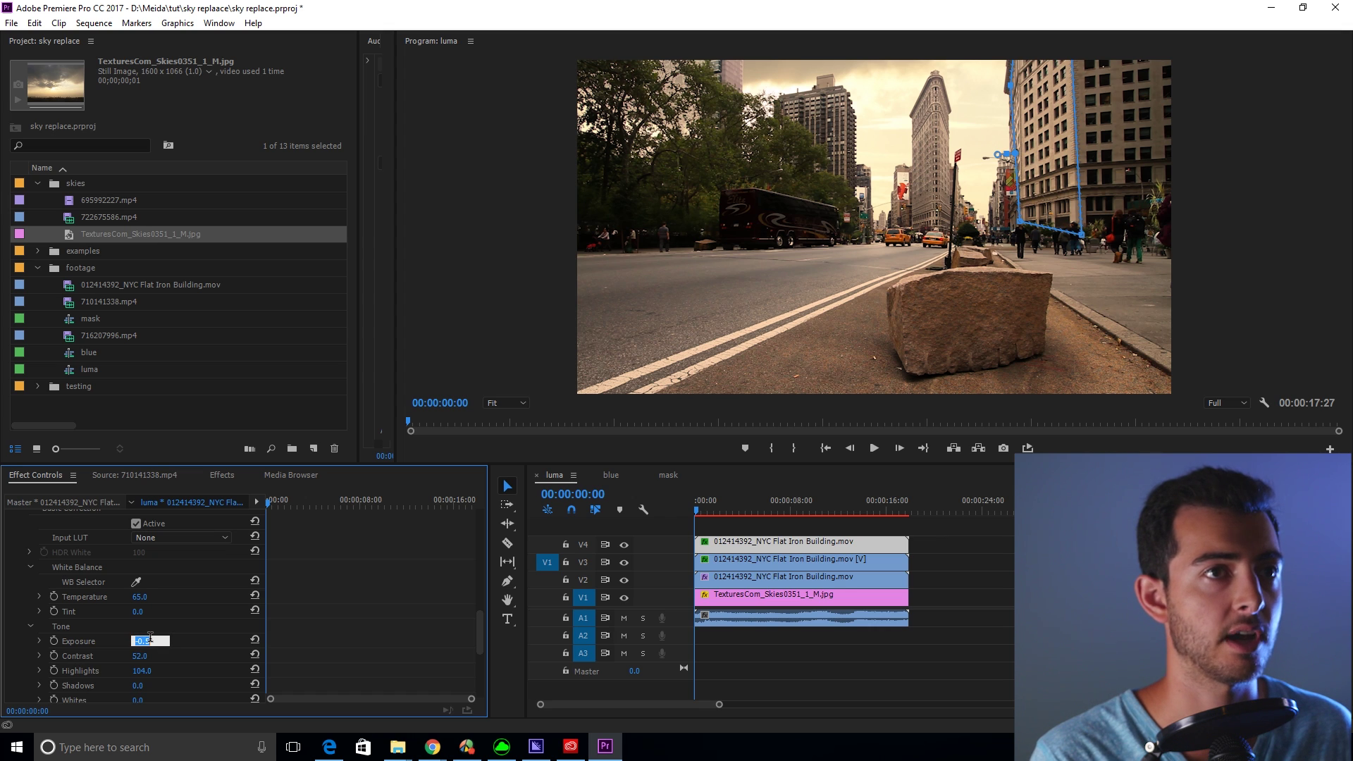
pyautogui.click(300, 595)
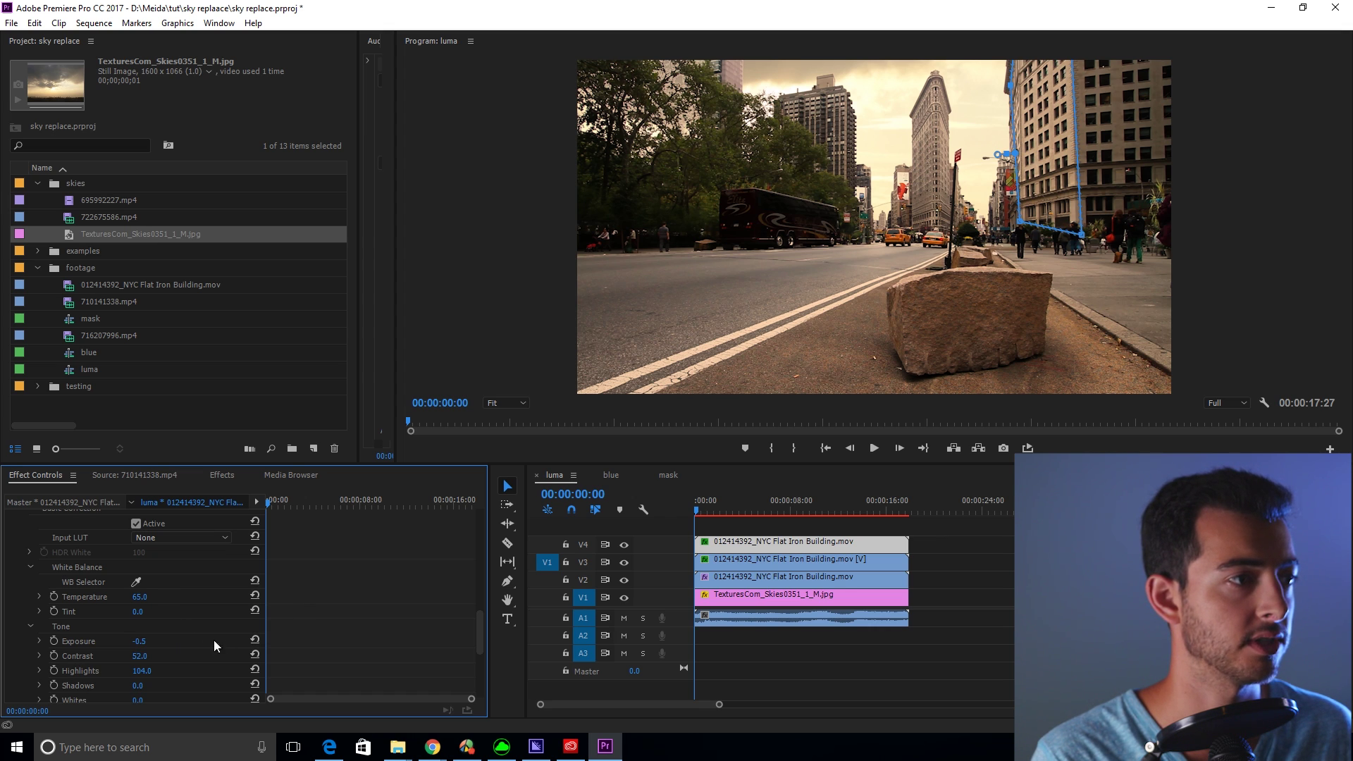
# - Set Mask (1) feather to 54 and Mask (2) feather to 121, then deselect
pyautogui.scroll(8, 381, 616)
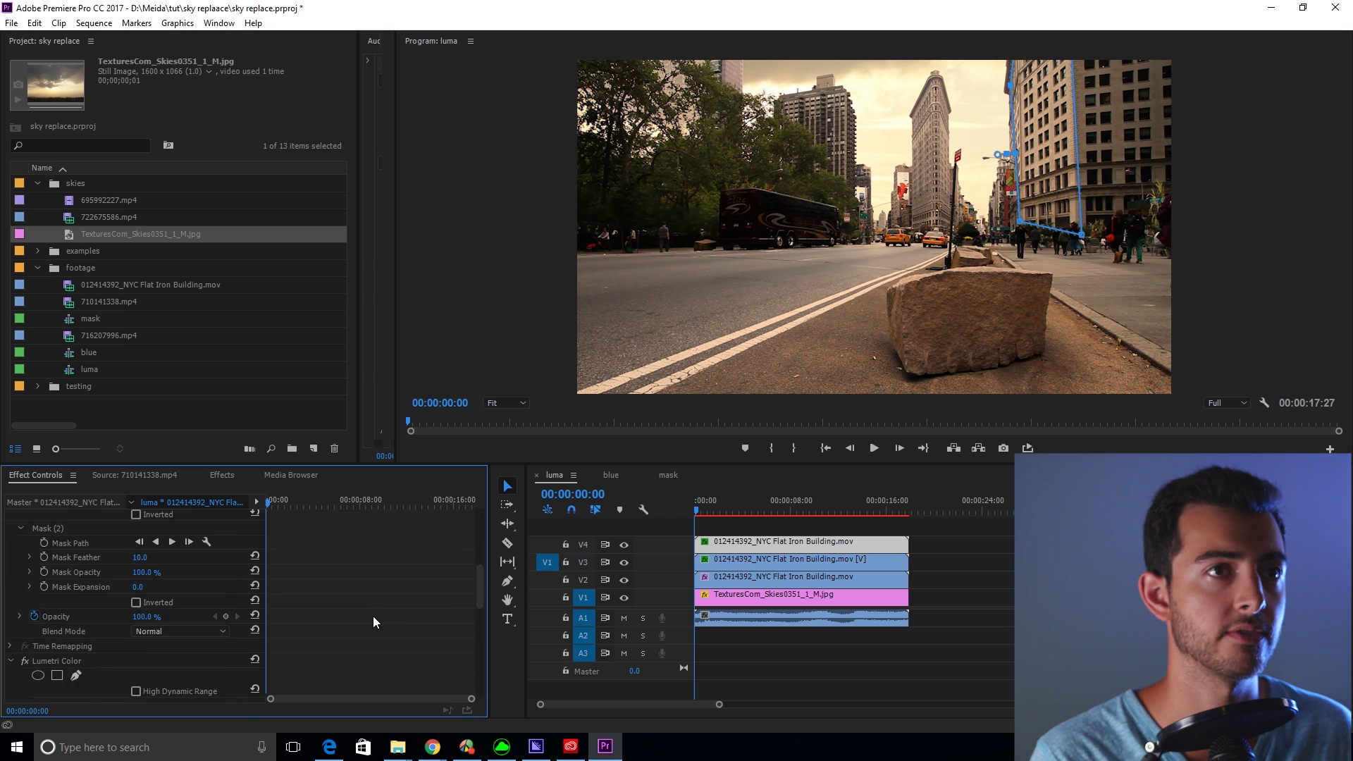
pyautogui.scroll(3, 374, 621)
pyautogui.moveTo(134, 555); pyautogui.dragTo(123, 555)
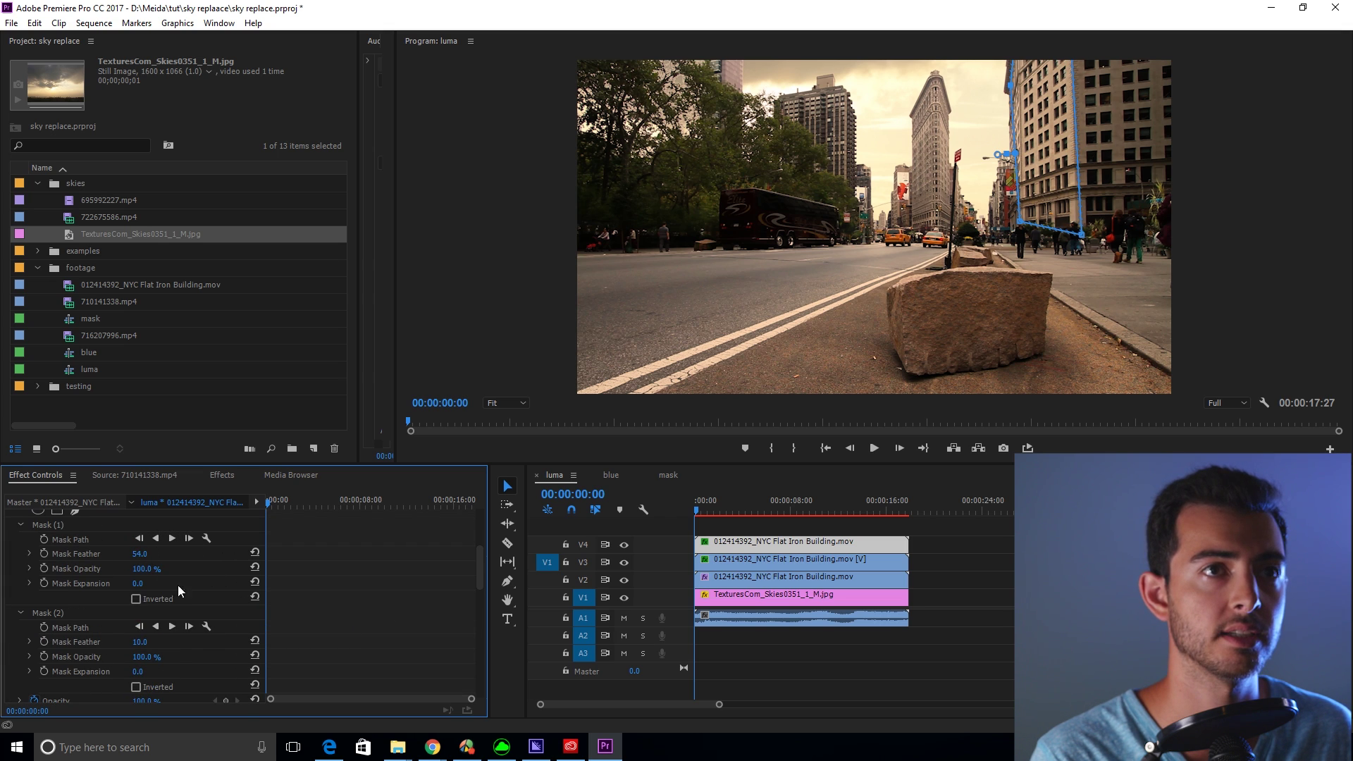
pyautogui.scroll(-2, 349, 628)
pyautogui.moveTo(141, 600); pyautogui.dragTo(210, 599)
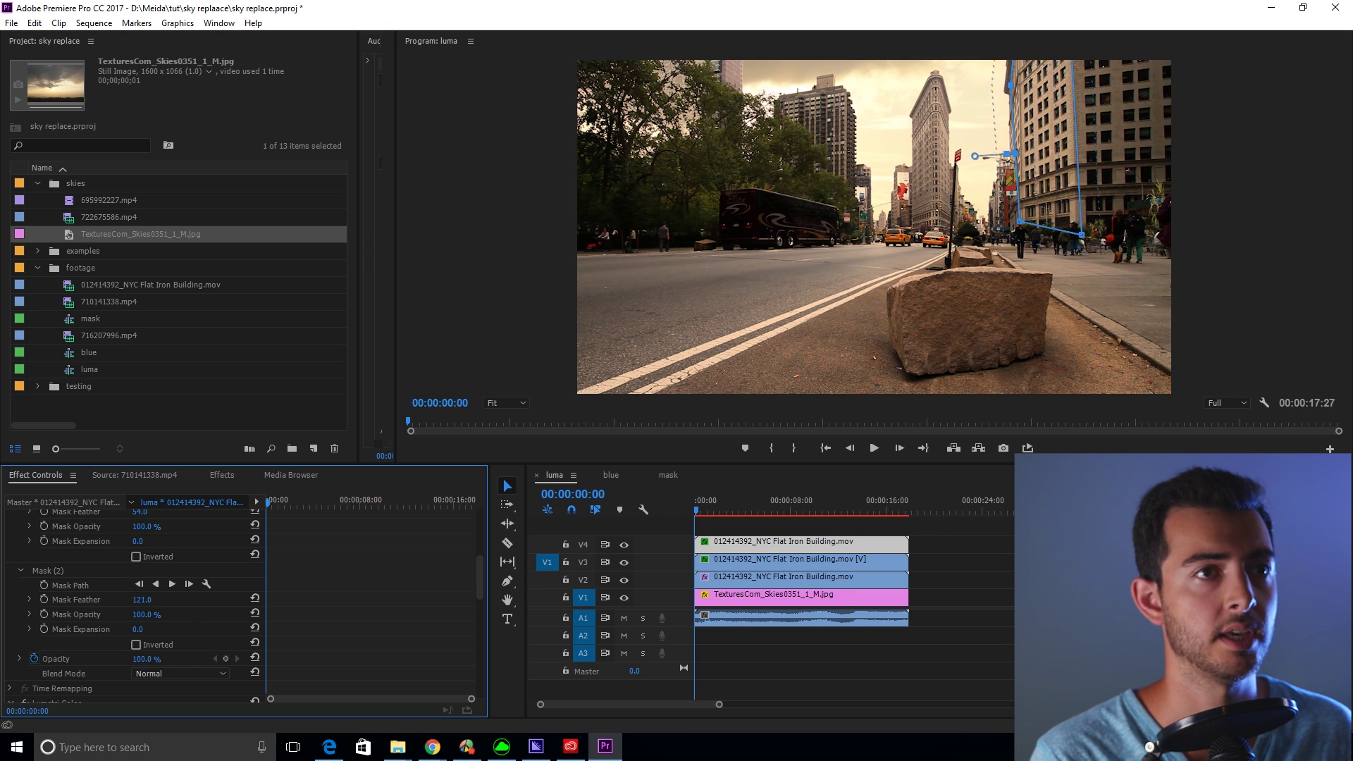
pyautogui.click(754, 513)
# - Keyframe the sunset image's Position from the start to X 901 at 00:00:03:13, then return to the start
pyautogui.press('Home')
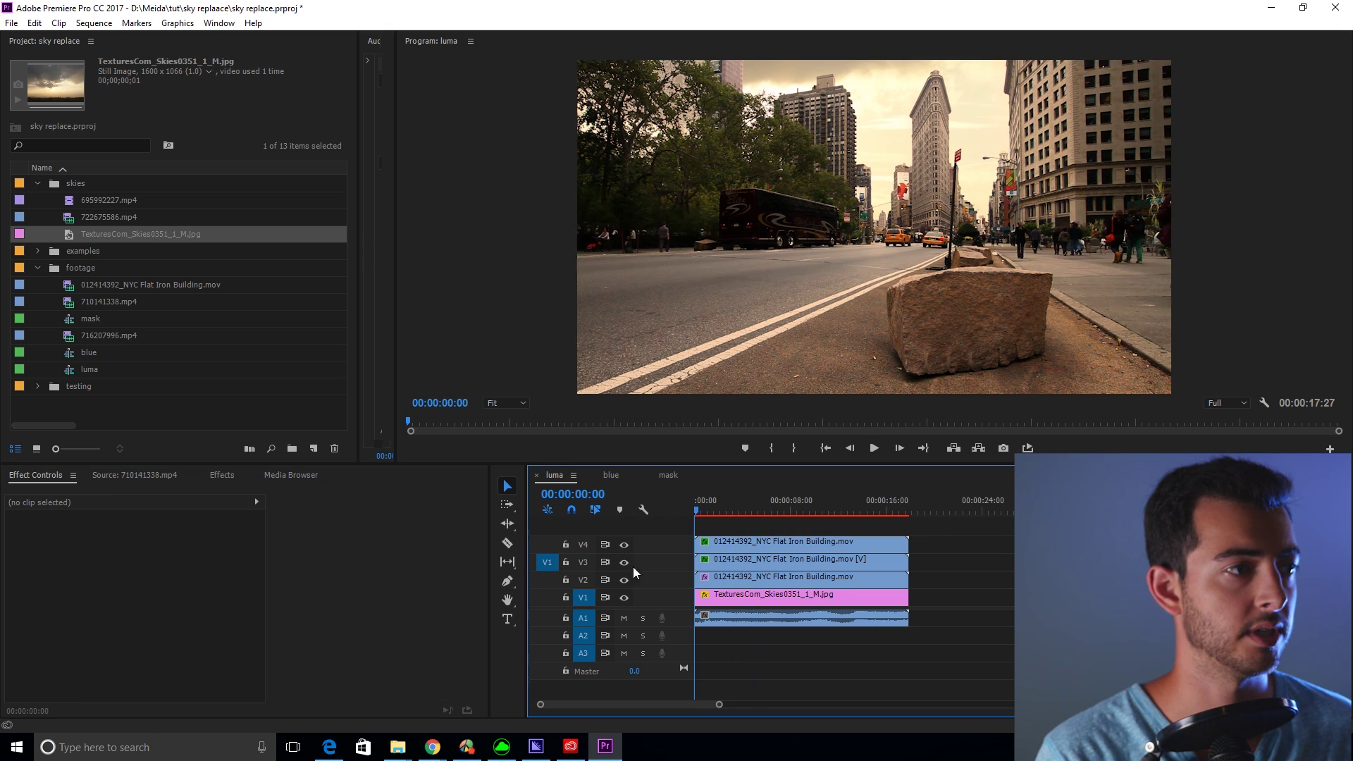
pyautogui.click(740, 595)
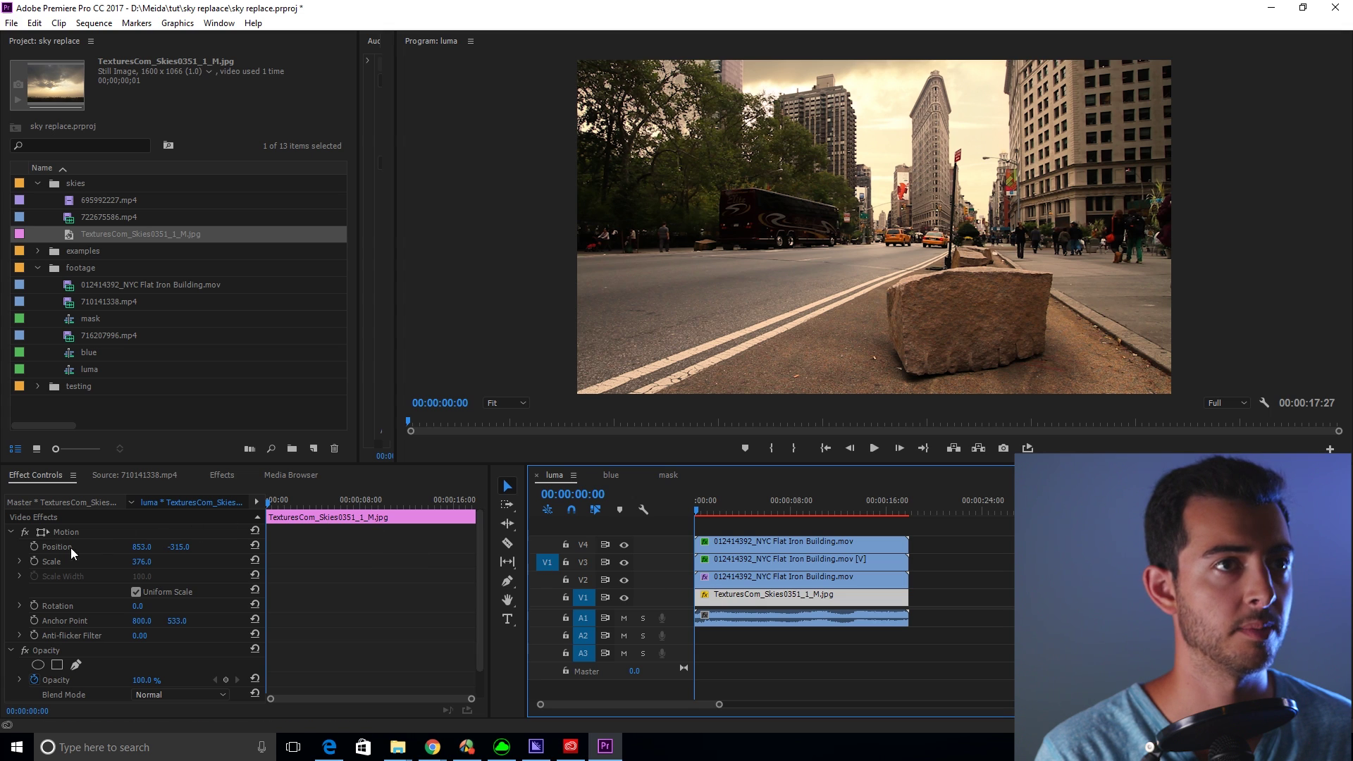
pyautogui.click(34, 547)
pyautogui.click(306, 501)
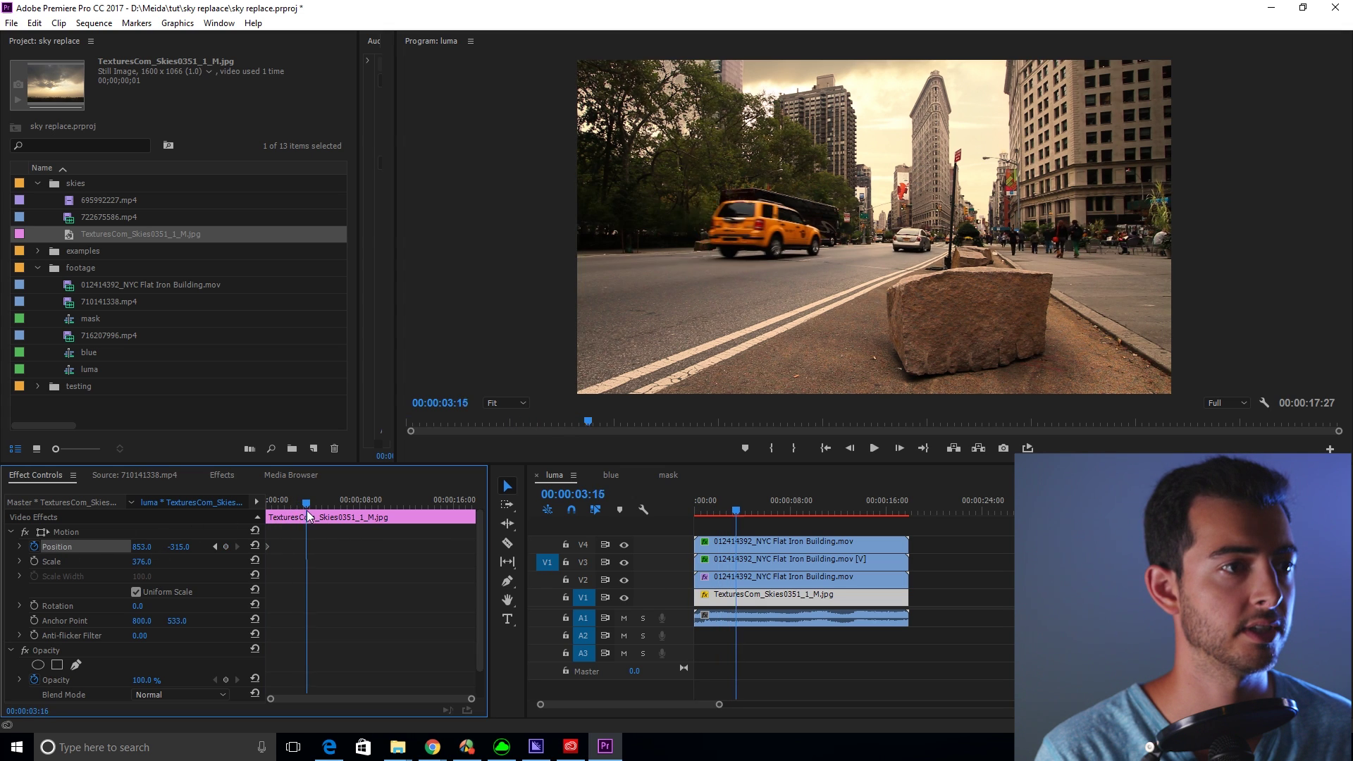
pyautogui.moveTo(142, 547); pyautogui.dragTo(332, 575)
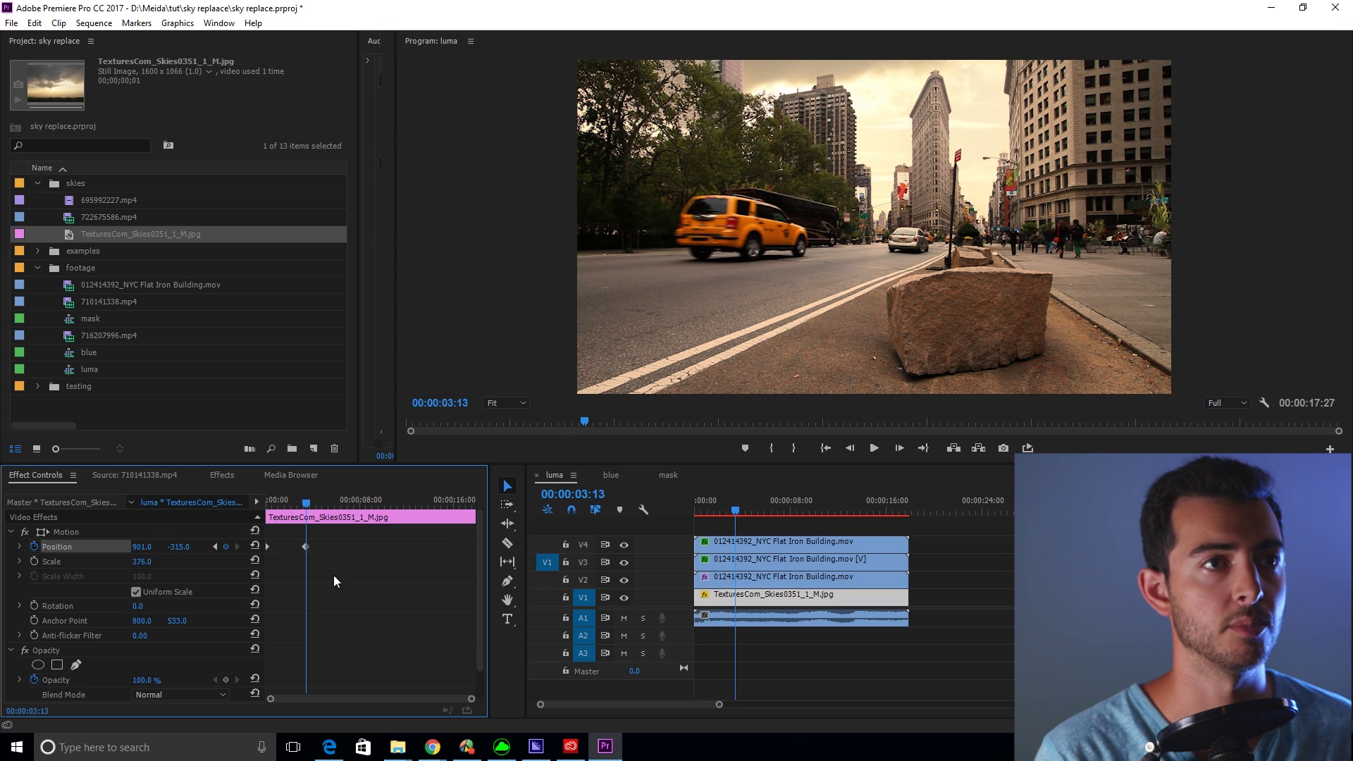
pyautogui.click(677, 546)
pyautogui.press('Home')
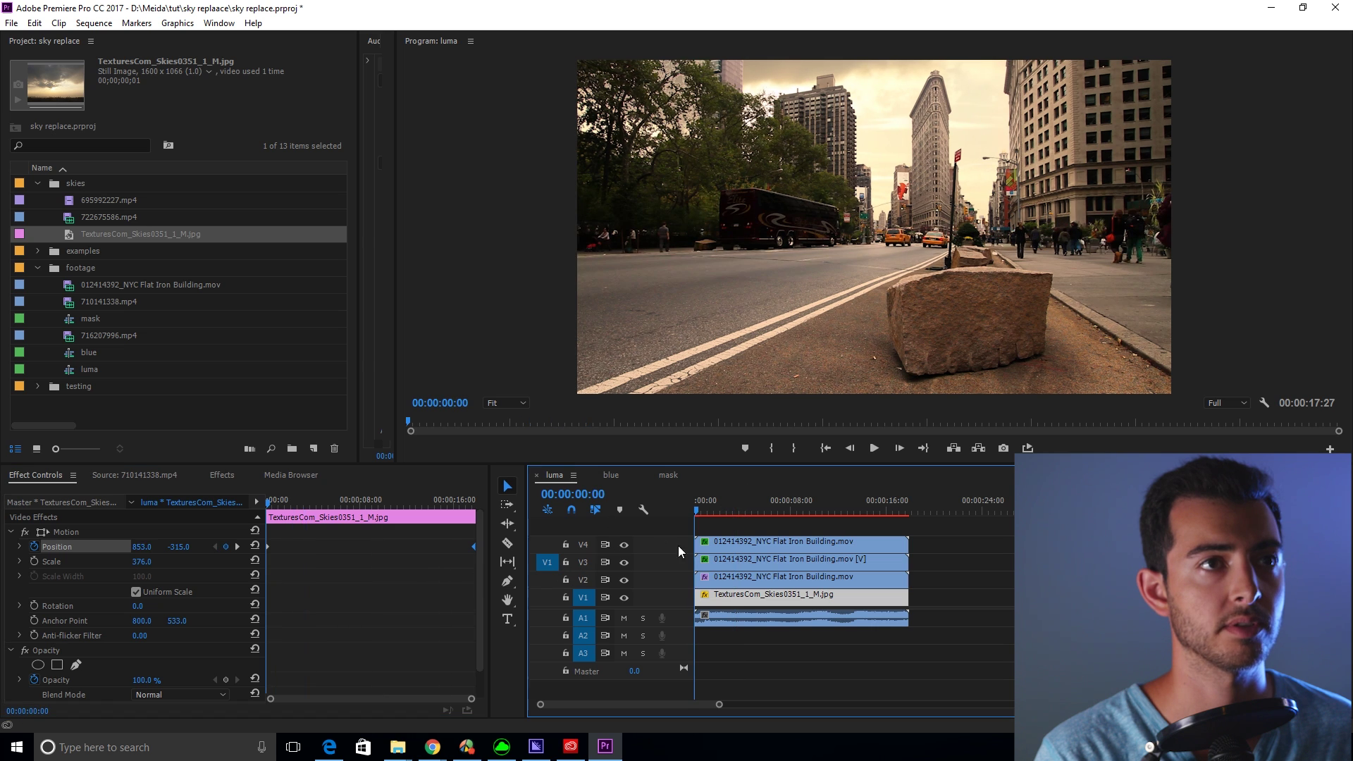
# - Preview the sequence, then start a free-draw bezier Opacity mask on the desert clip at 25% zoom
pyautogui.press('space')
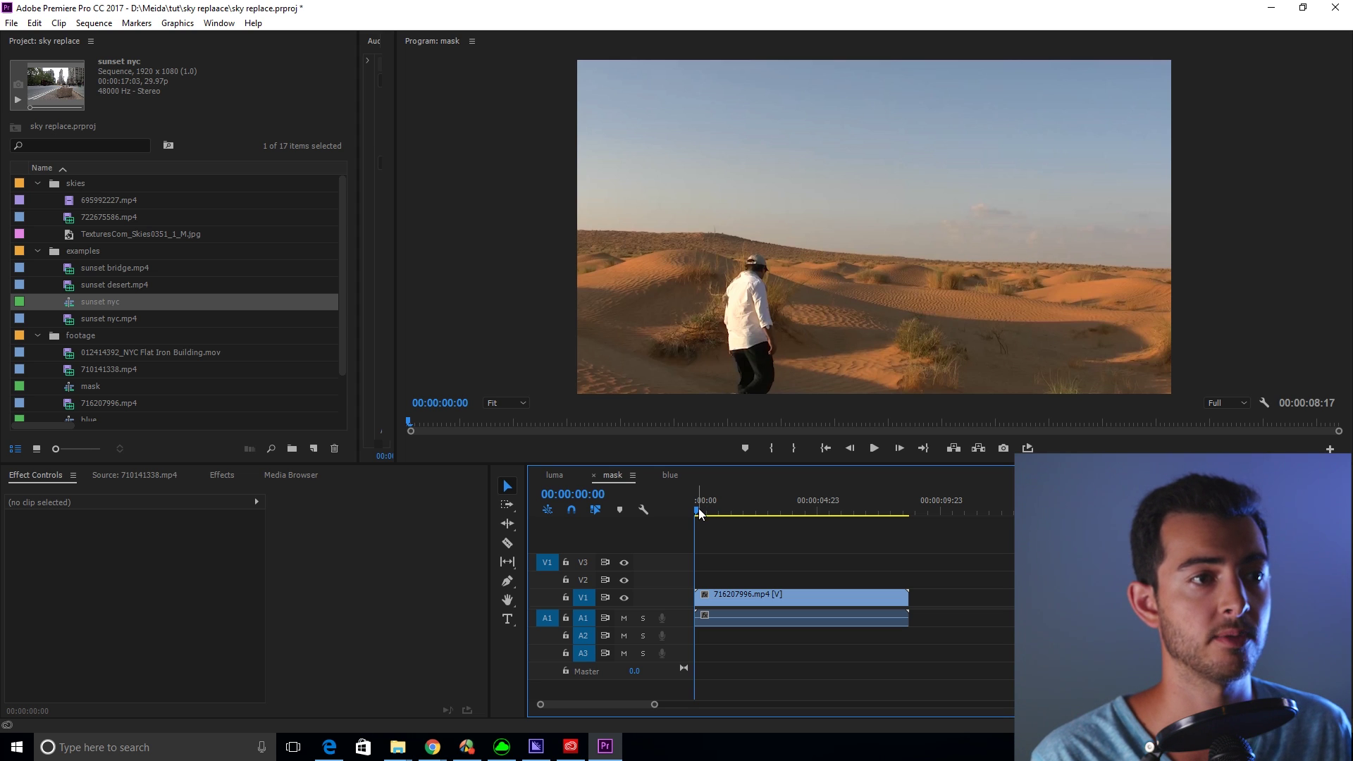
pyautogui.moveTo(696, 508)
pyautogui.mouseDown()
pyautogui.moveTo(899, 508)
pyautogui.moveTo(696, 509)
pyautogui.mouseUp()
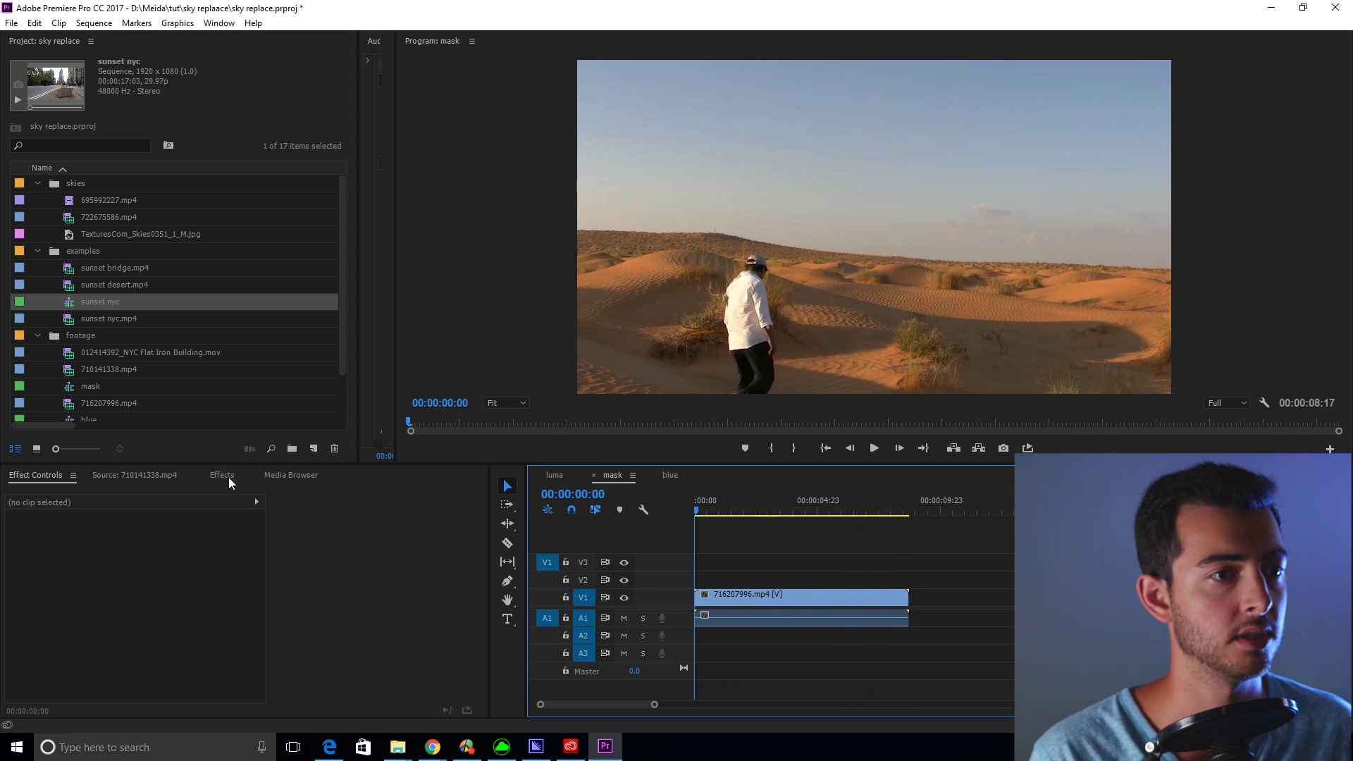
pyautogui.click(729, 598)
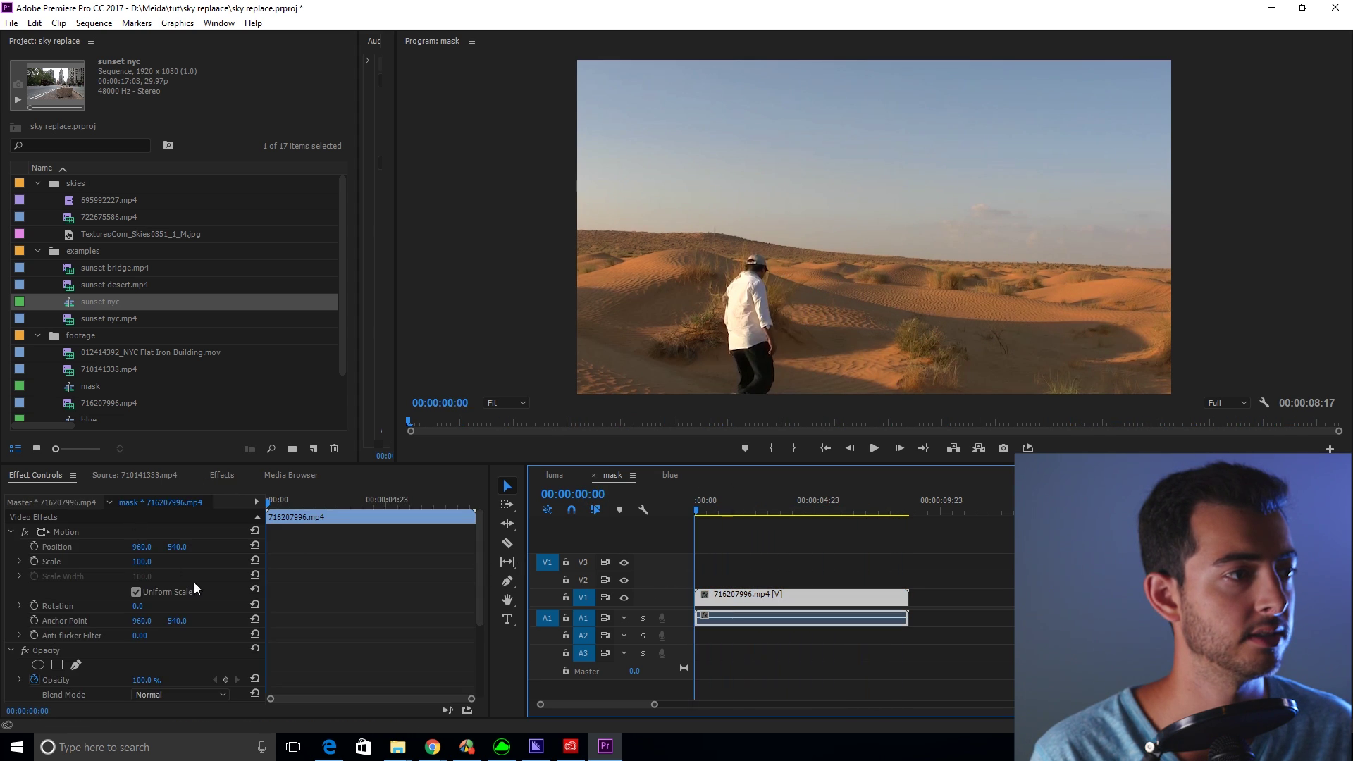
pyautogui.scroll(-3, 314, 648)
pyautogui.scroll(-1, 314, 648)
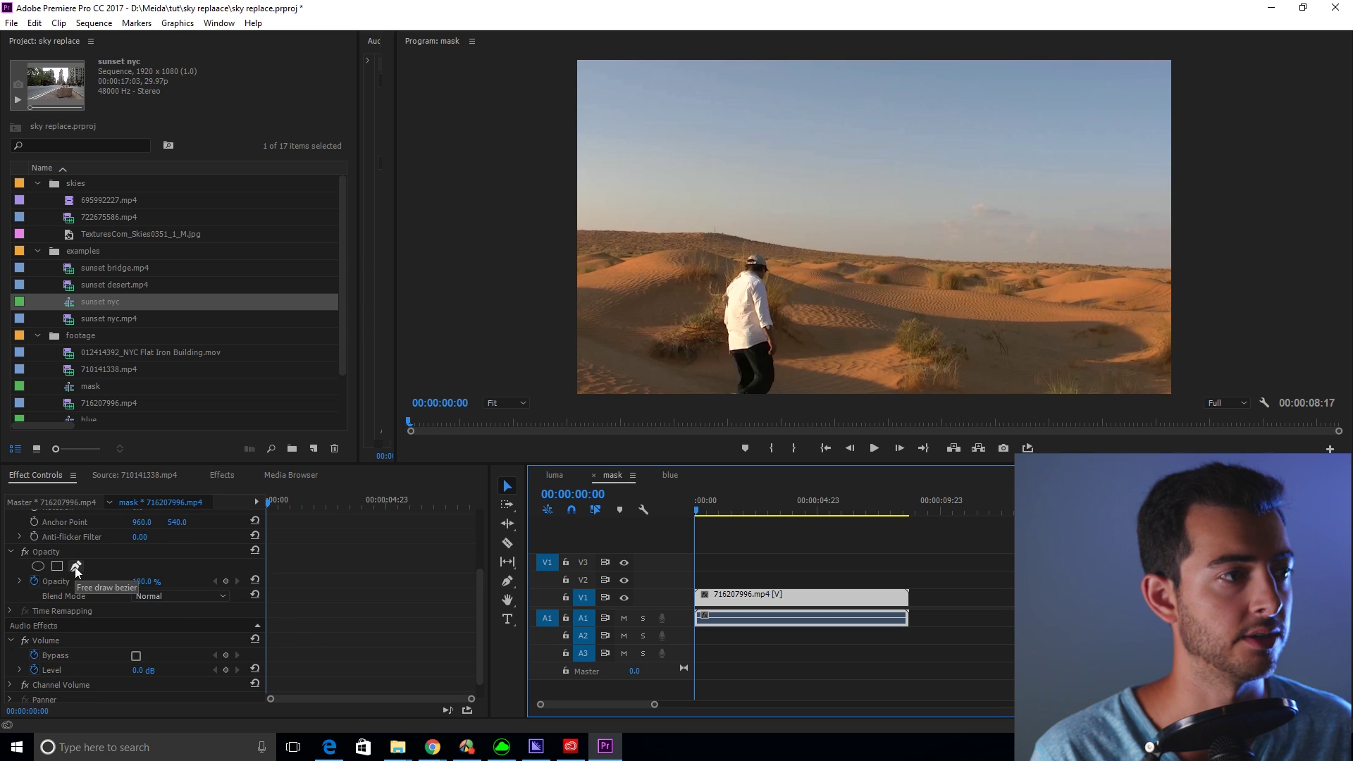
pyautogui.click(75, 567)
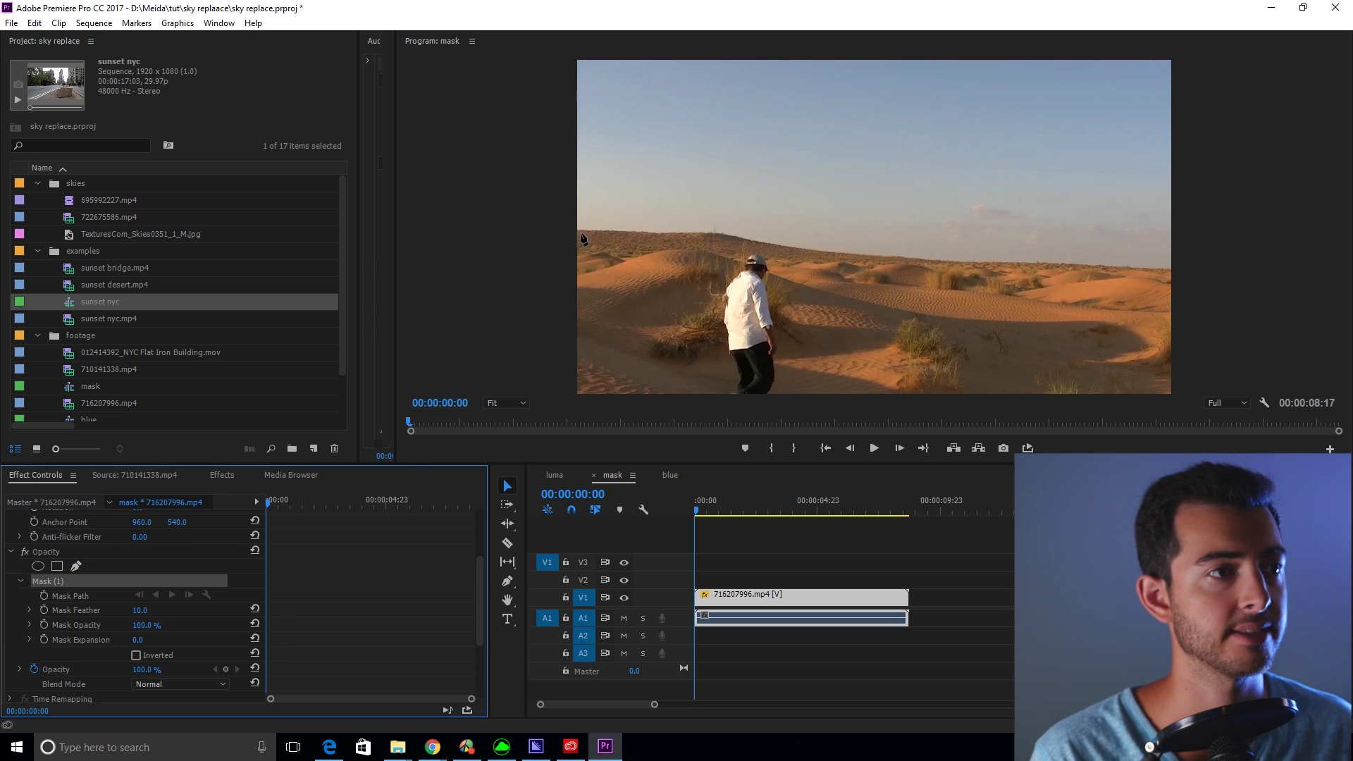
pyautogui.click(500, 403)
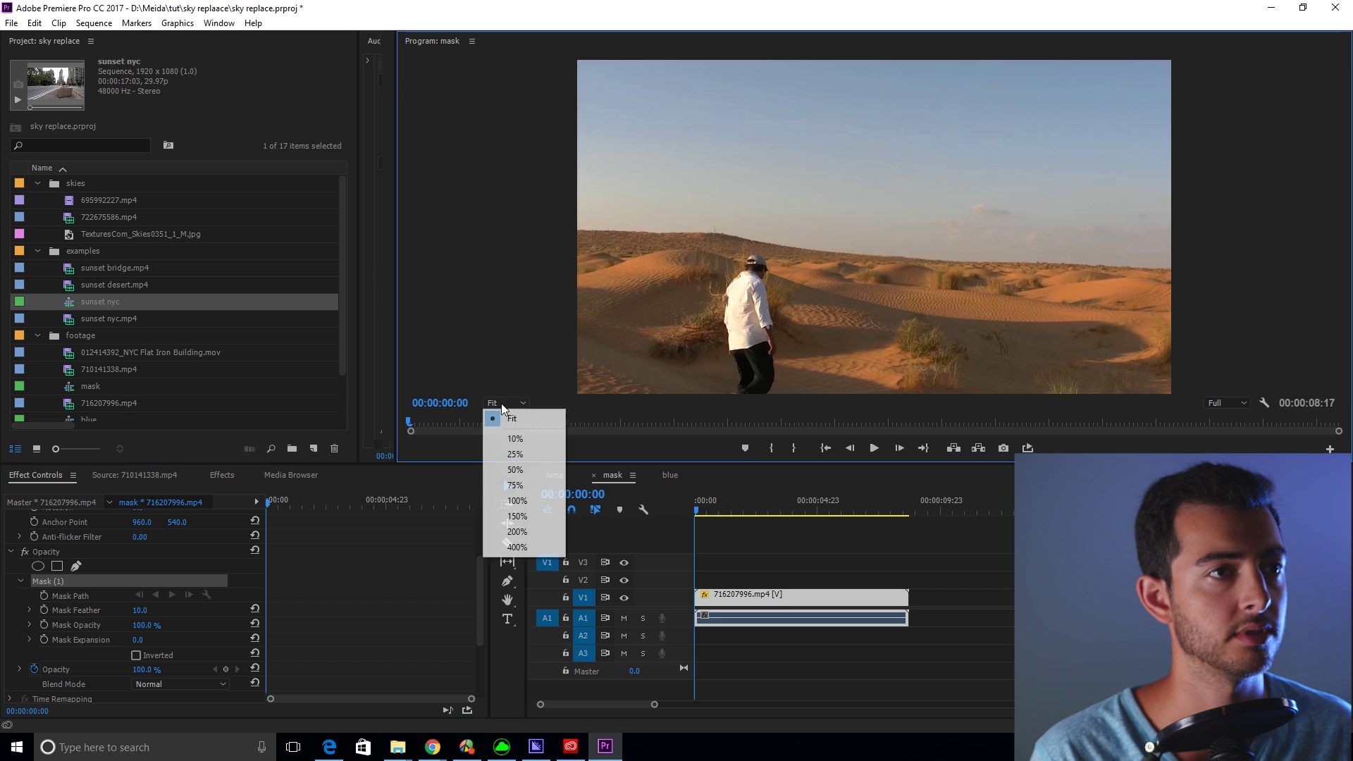
pyautogui.click(510, 454)
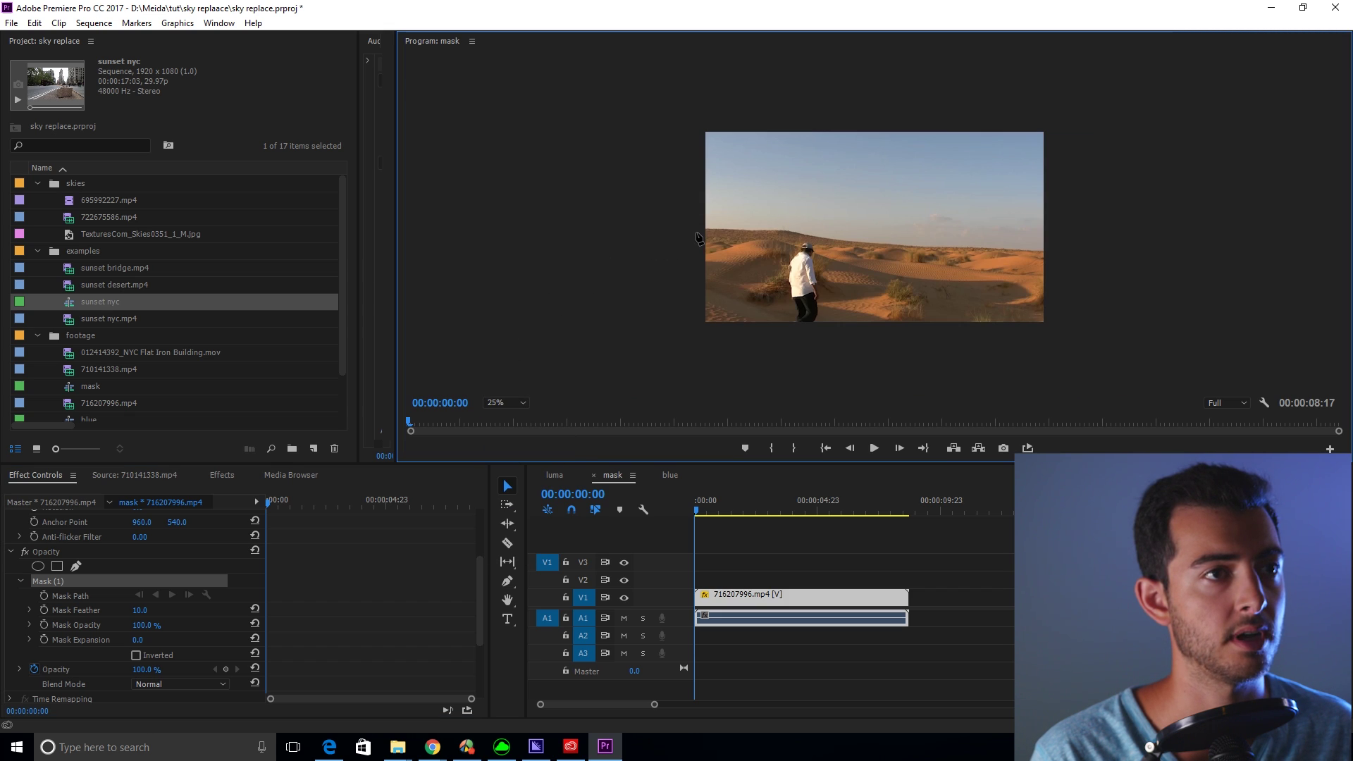
# - Outline the sky along the dune horizon, extending points past the frame edge, and close the mask
pyautogui.click(787, 233)
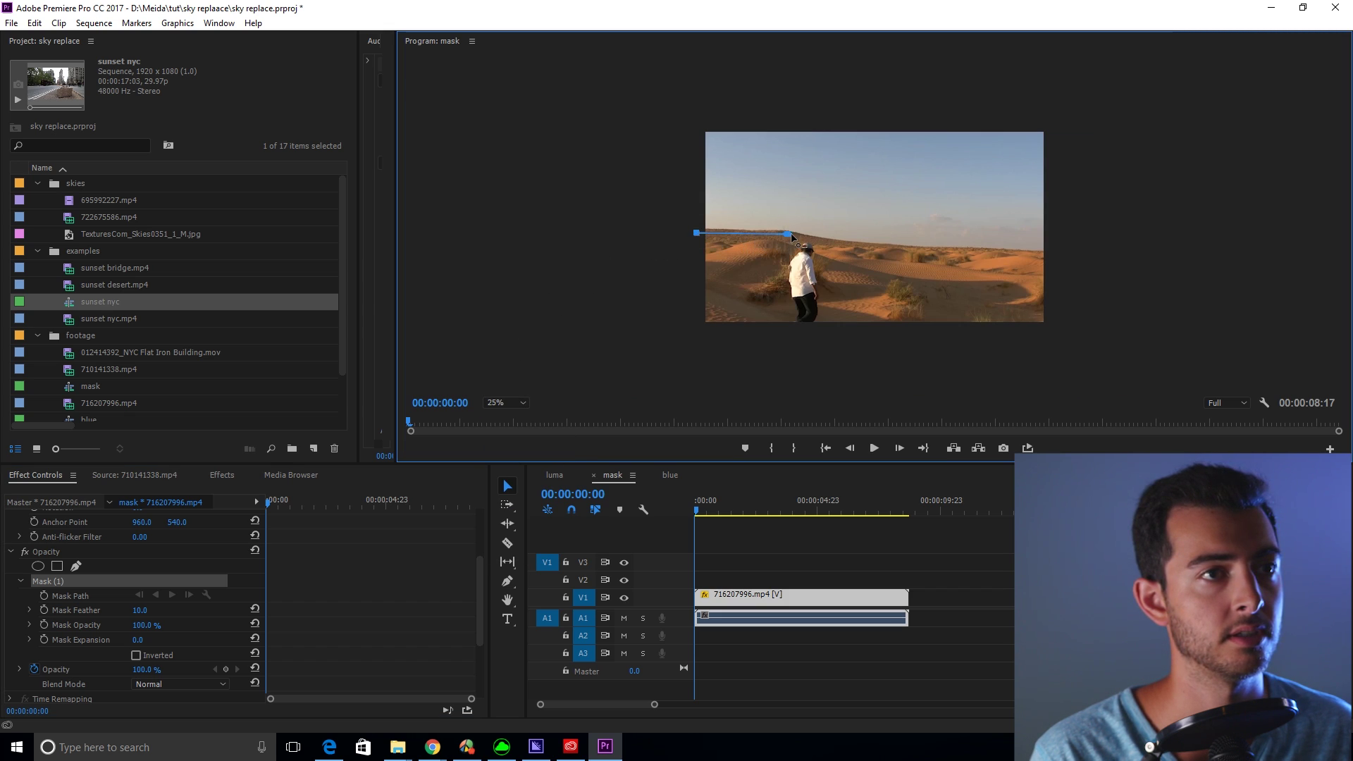
pyautogui.click(844, 243)
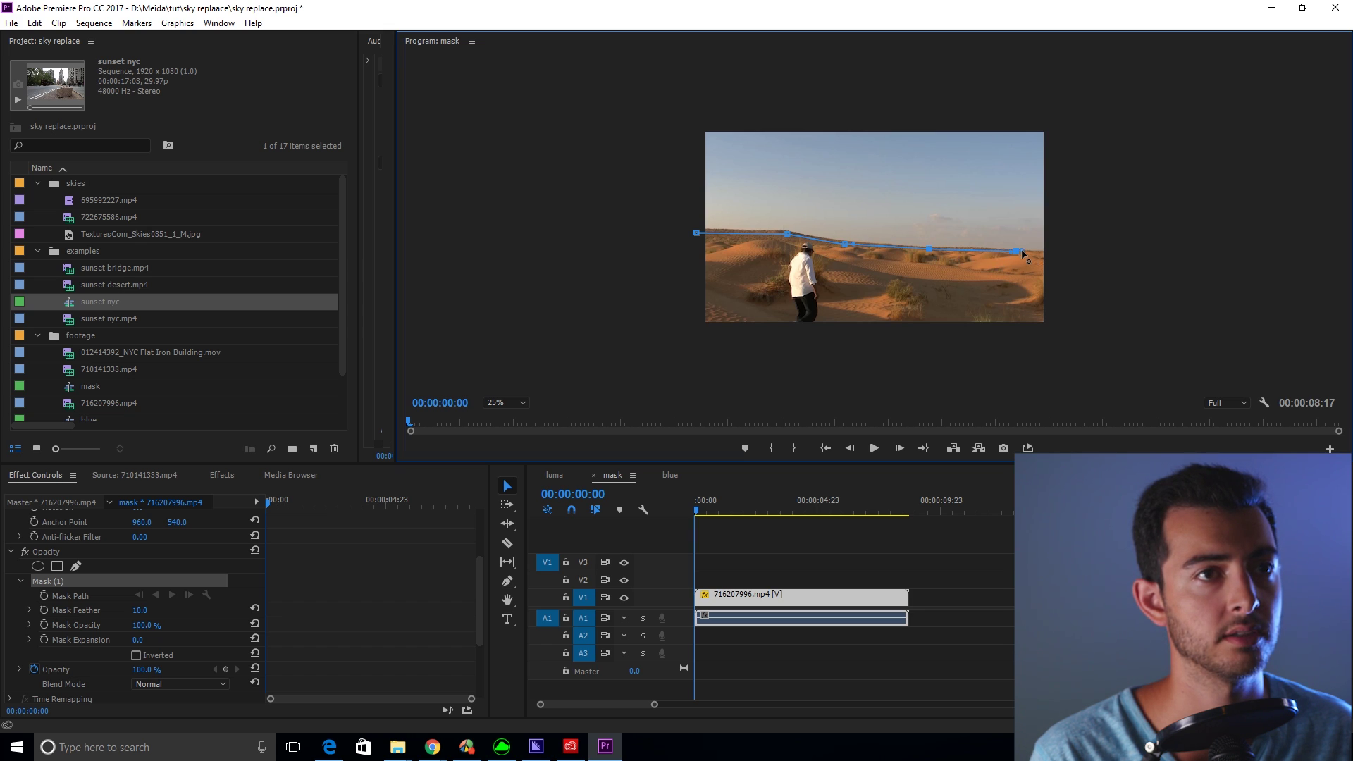
pyautogui.click(1063, 253)
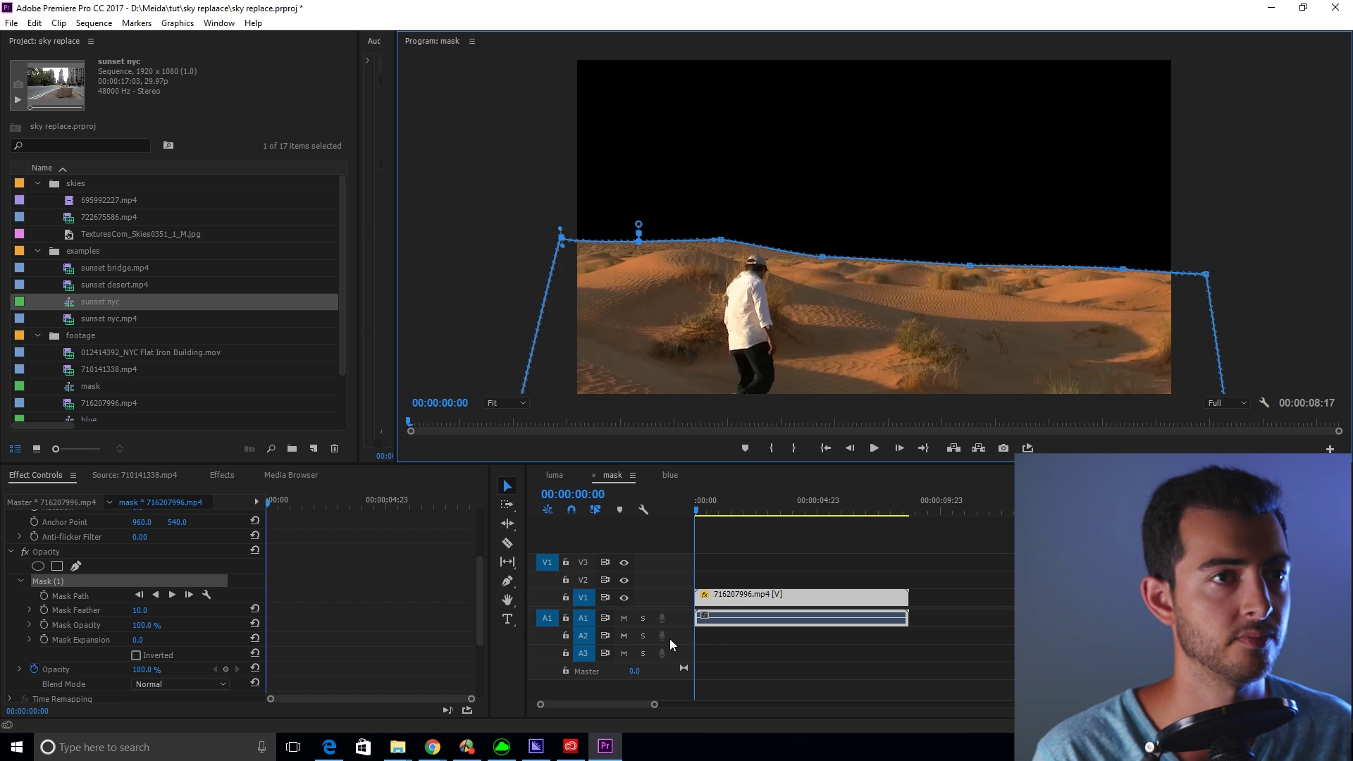
pyautogui.click(797, 668)
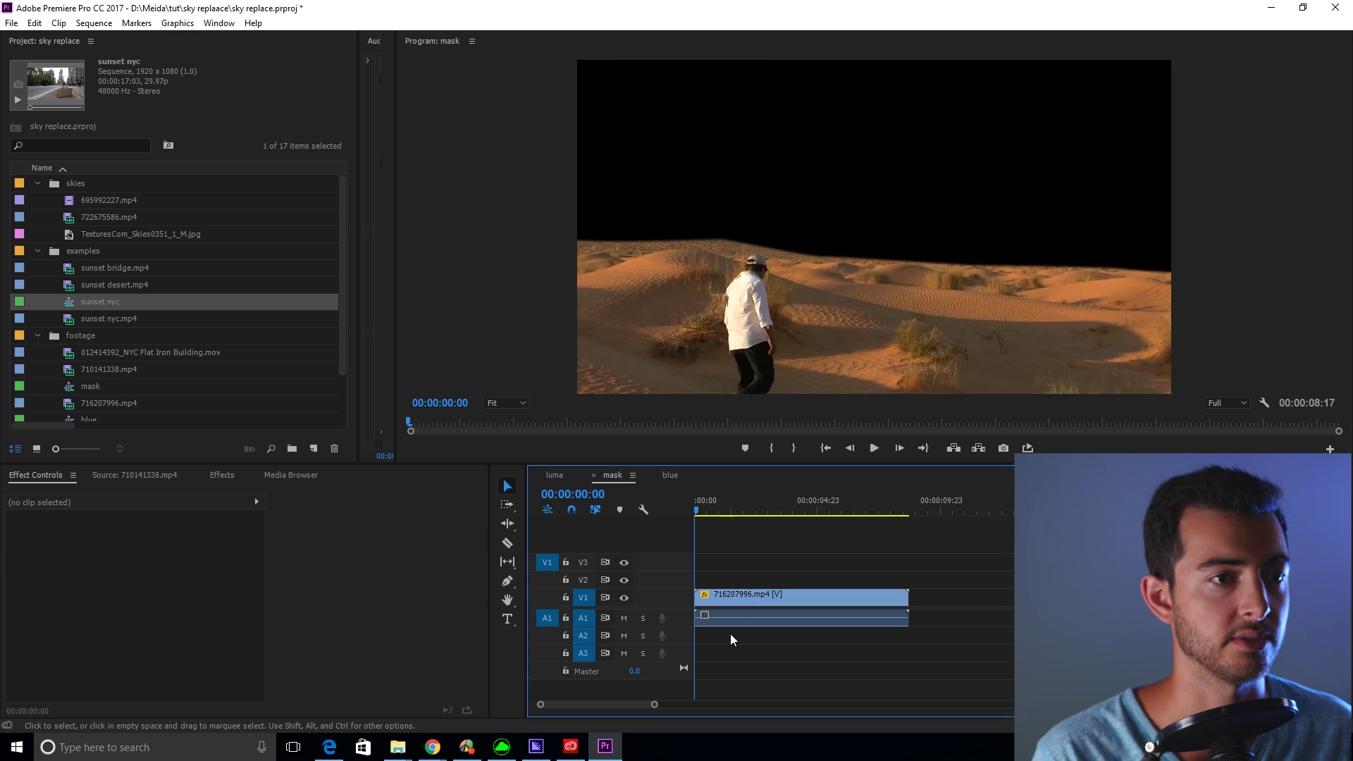
# - Raise the desert clip's Mask Feather to 67
pyautogui.click(742, 596)
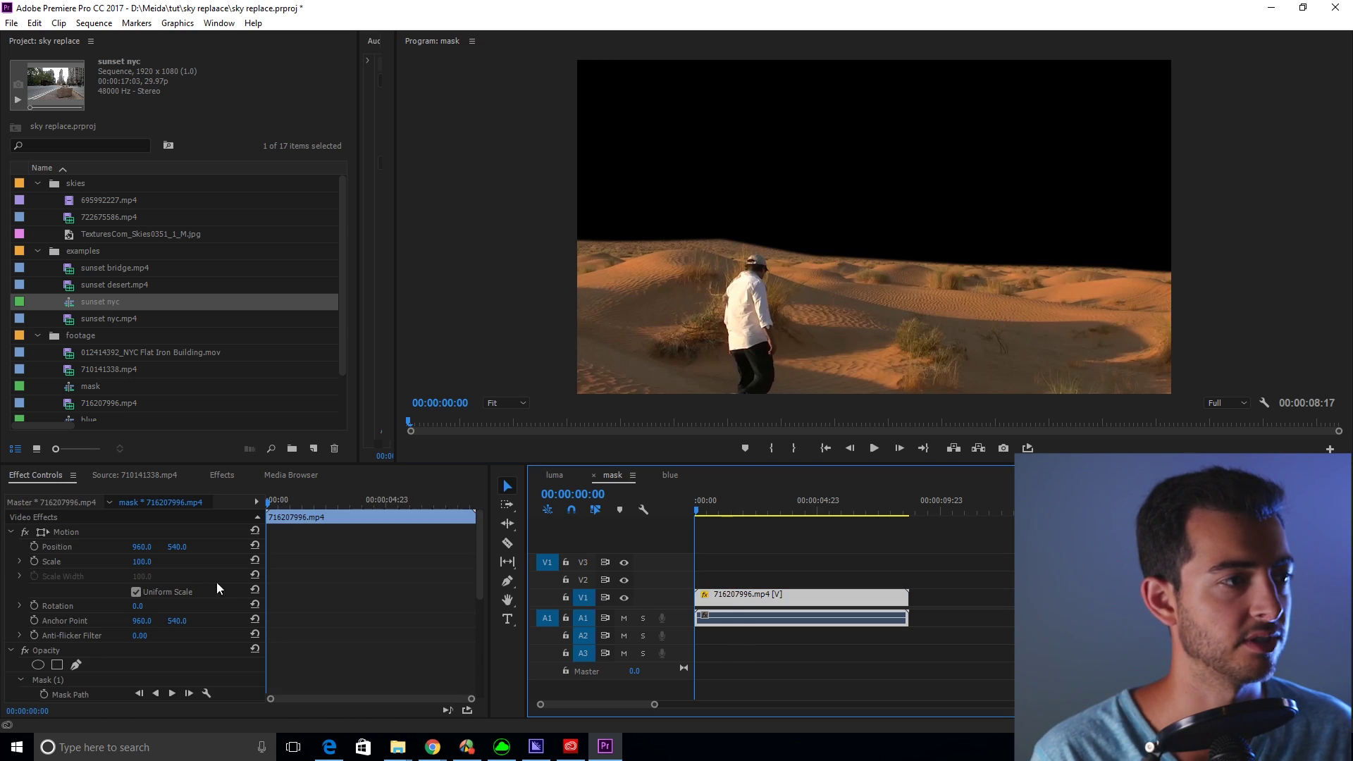
pyautogui.scroll(-4, 291, 599)
pyautogui.moveTo(138, 596); pyautogui.dragTo(177, 596)
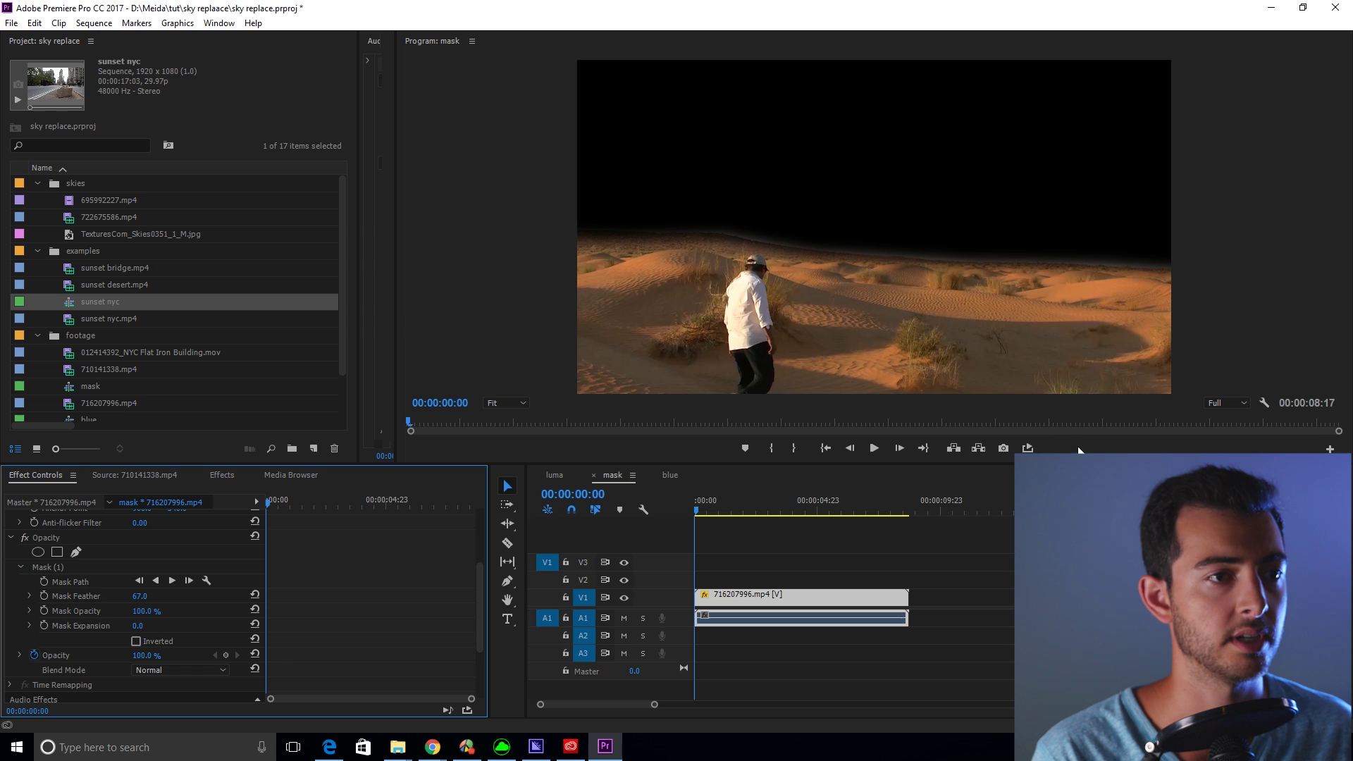
pyautogui.click(892, 582)
# - Move the desert clip up to V2 and place 695992227.mp4 on V1 beneath it
pyautogui.moveTo(749, 593); pyautogui.dragTo(749, 576)
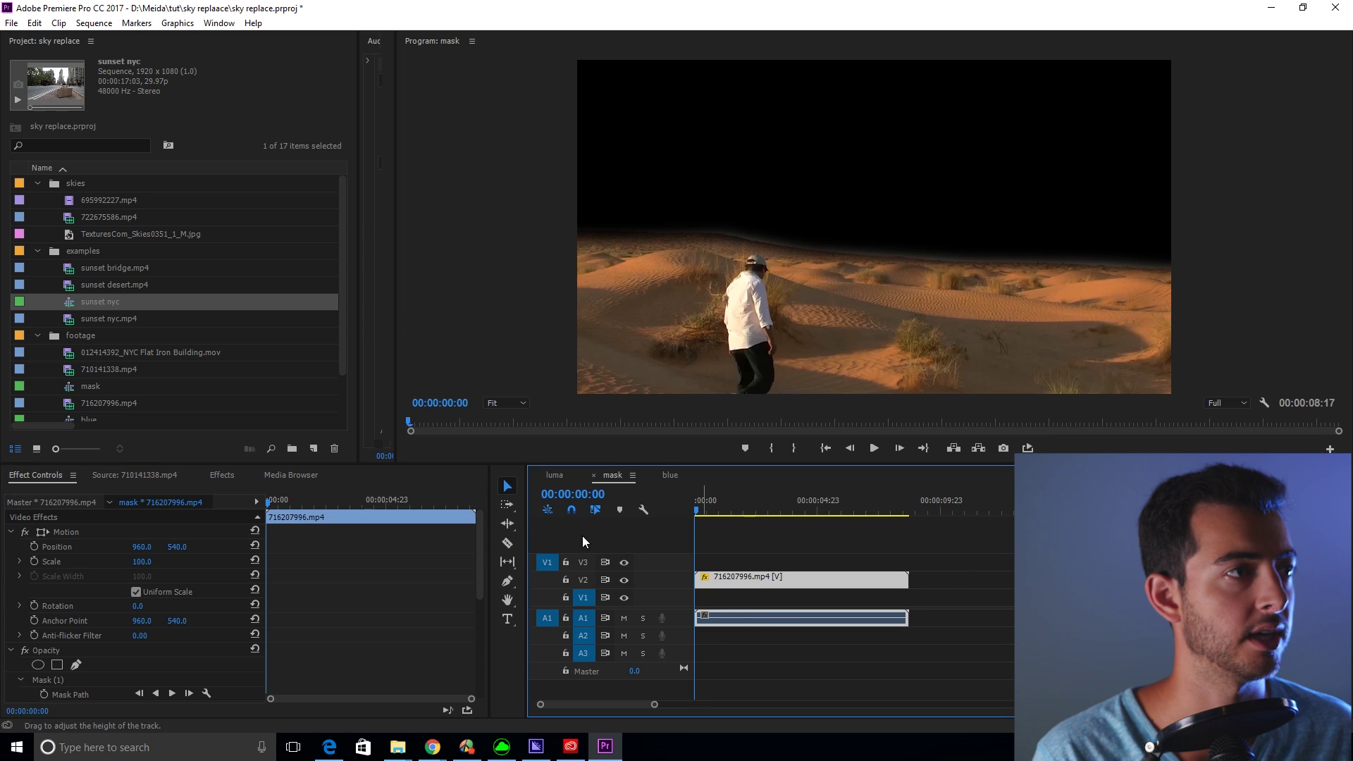
pyautogui.click(72, 217)
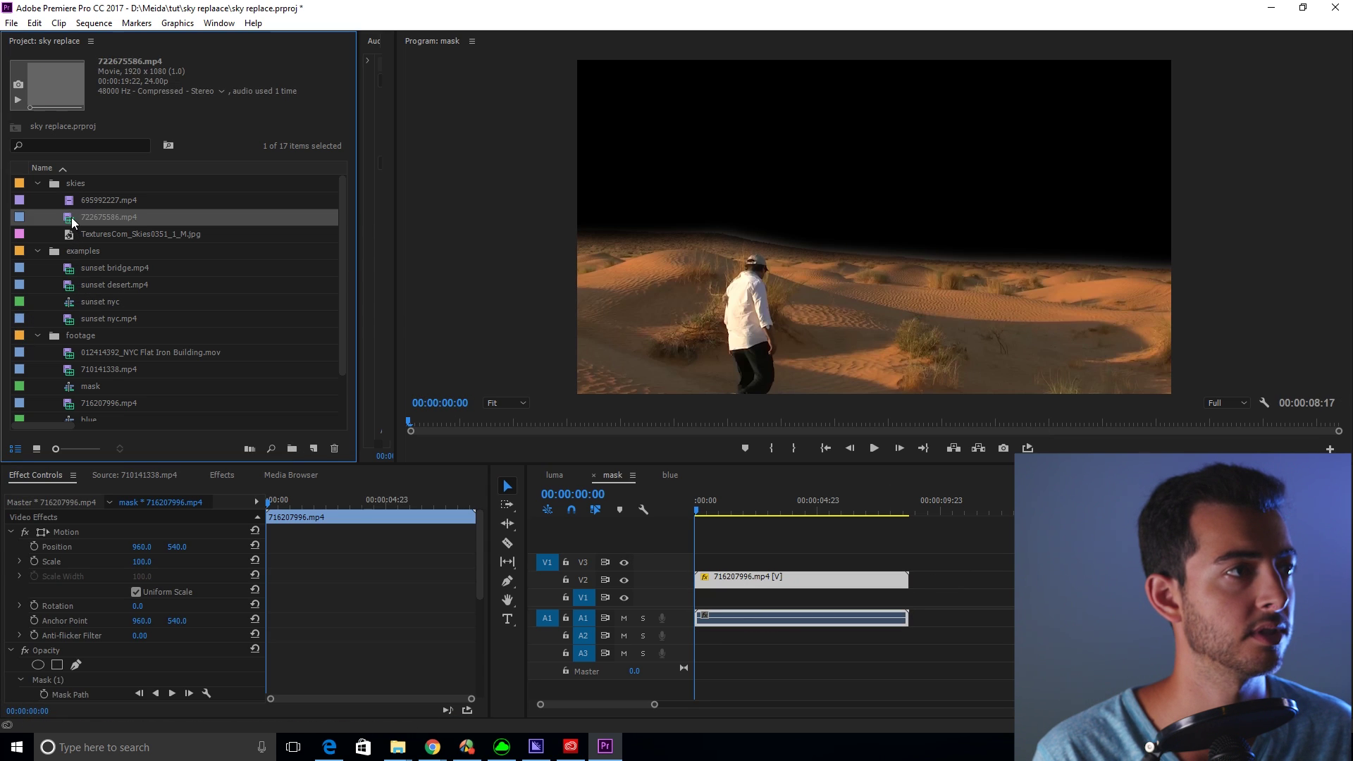
pyautogui.click(72, 231)
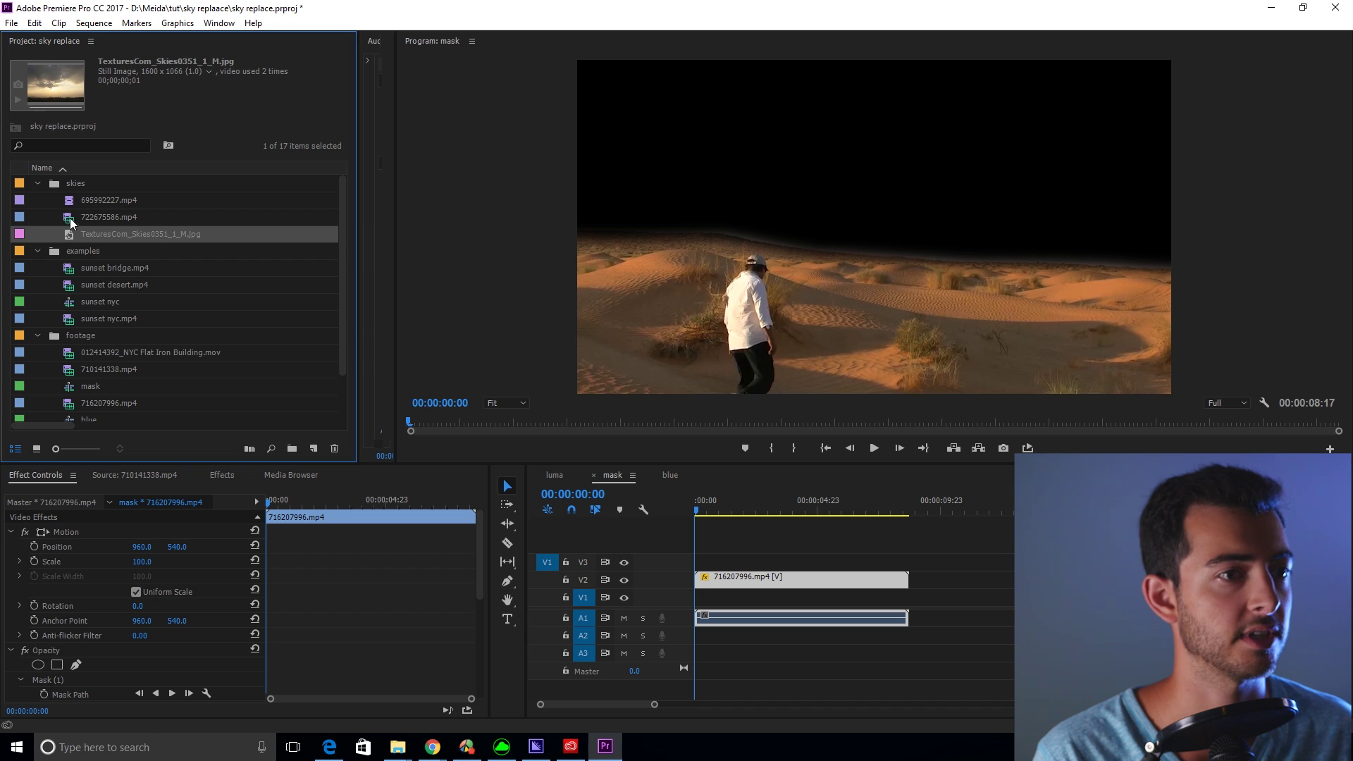
pyautogui.moveTo(71, 200); pyautogui.dragTo(720, 607)
# - Trim the sunset clip to the desert clip's end and set Scale 244, Position X 1578
pyautogui.press('c')
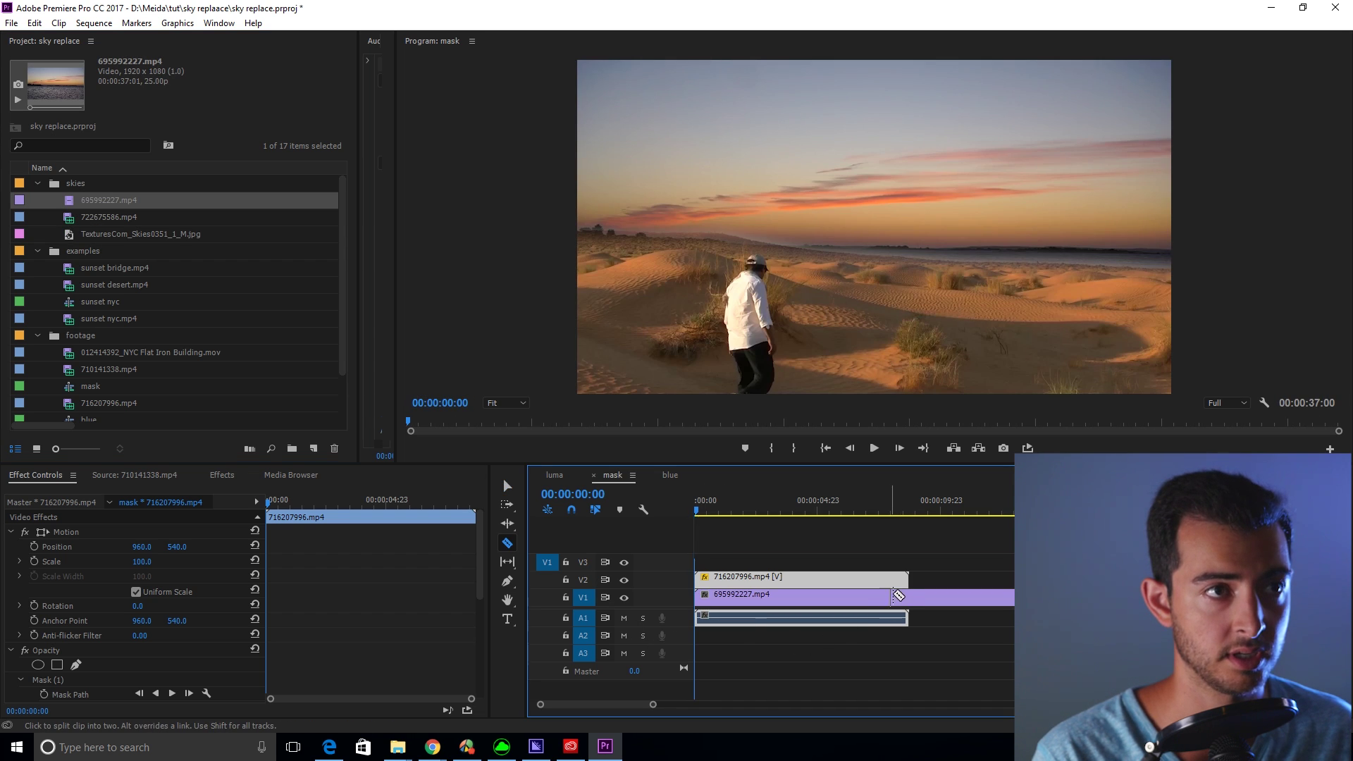
pyautogui.click(910, 599)
pyautogui.press('v')
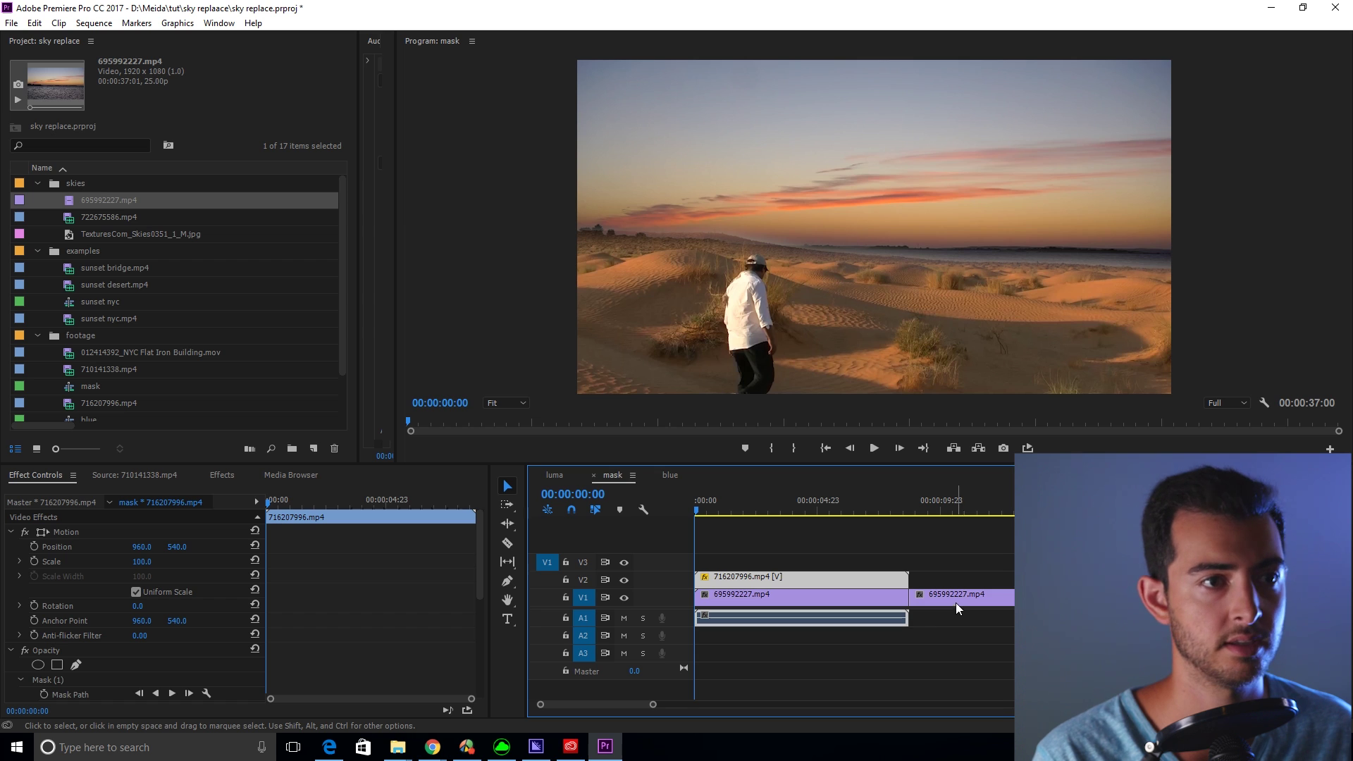
pyautogui.click(956, 602)
pyautogui.press('Delete')
pyautogui.click(816, 596)
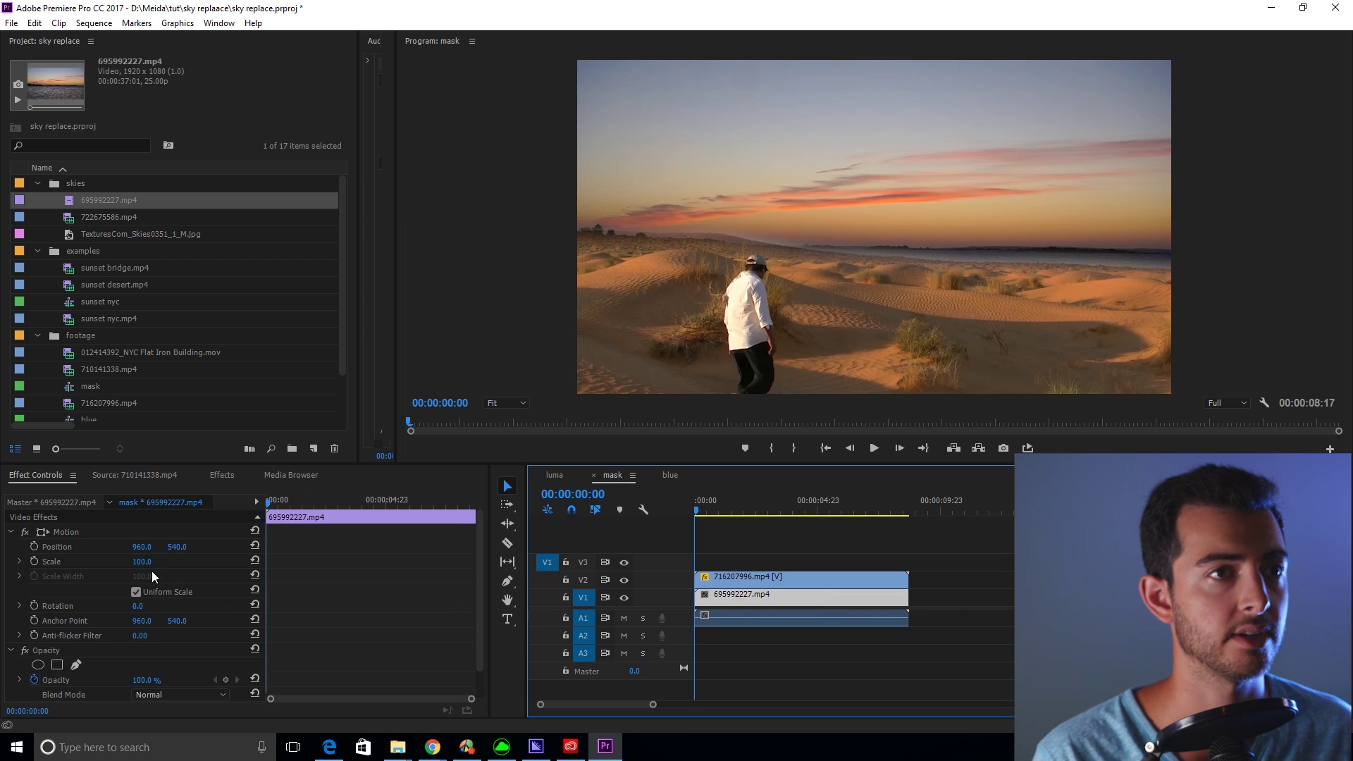
pyautogui.moveTo(141, 562); pyautogui.dragTo(738, 597)
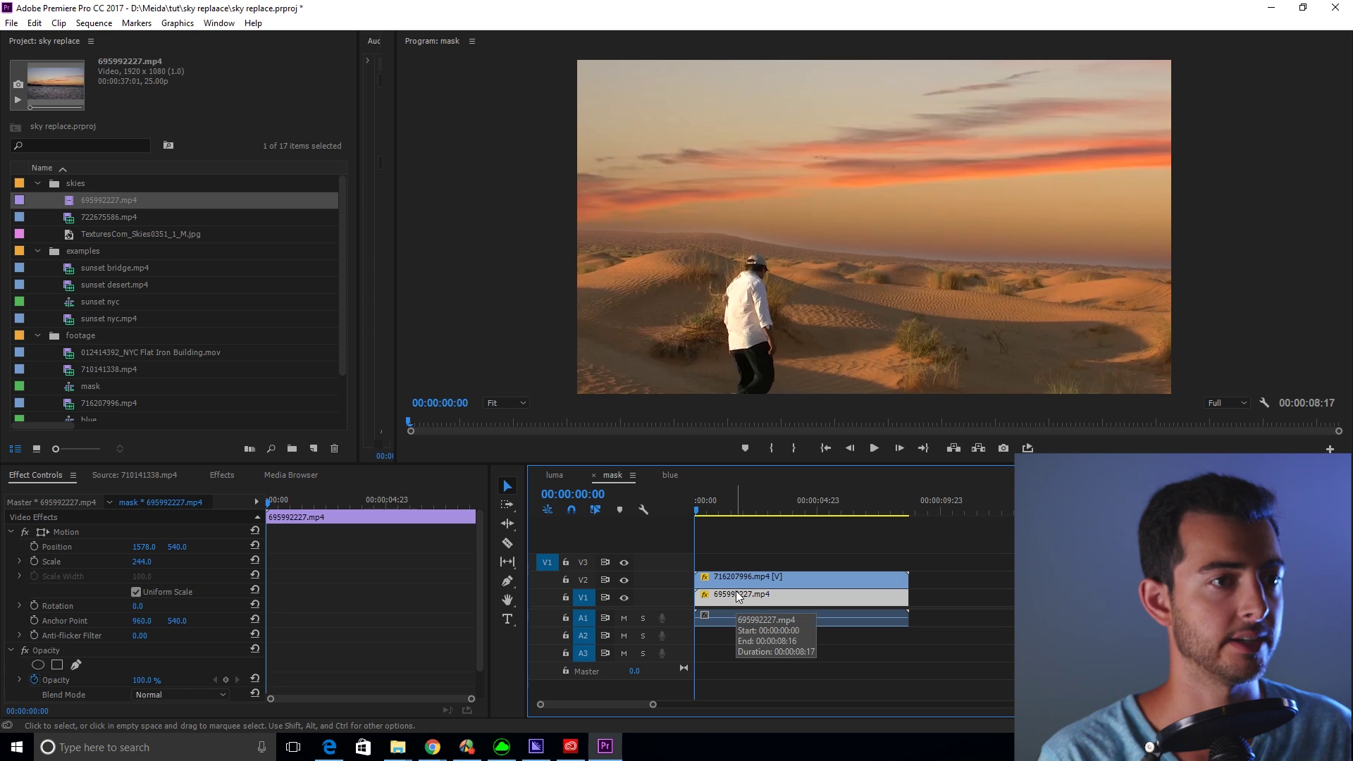
# - Apply the Lumetri Color effect to the masked desert clip on V2
pyautogui.click(736, 579)
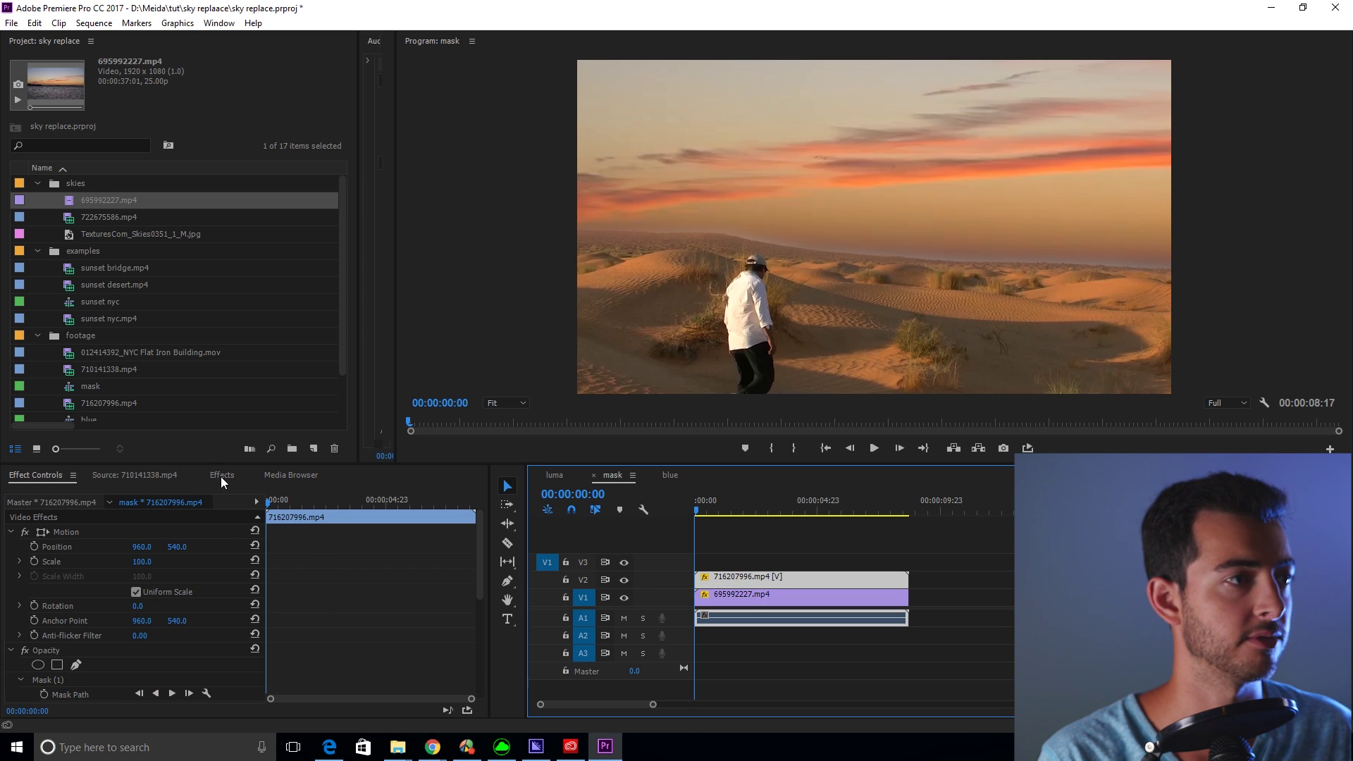
pyautogui.scroll(-5, 328, 594)
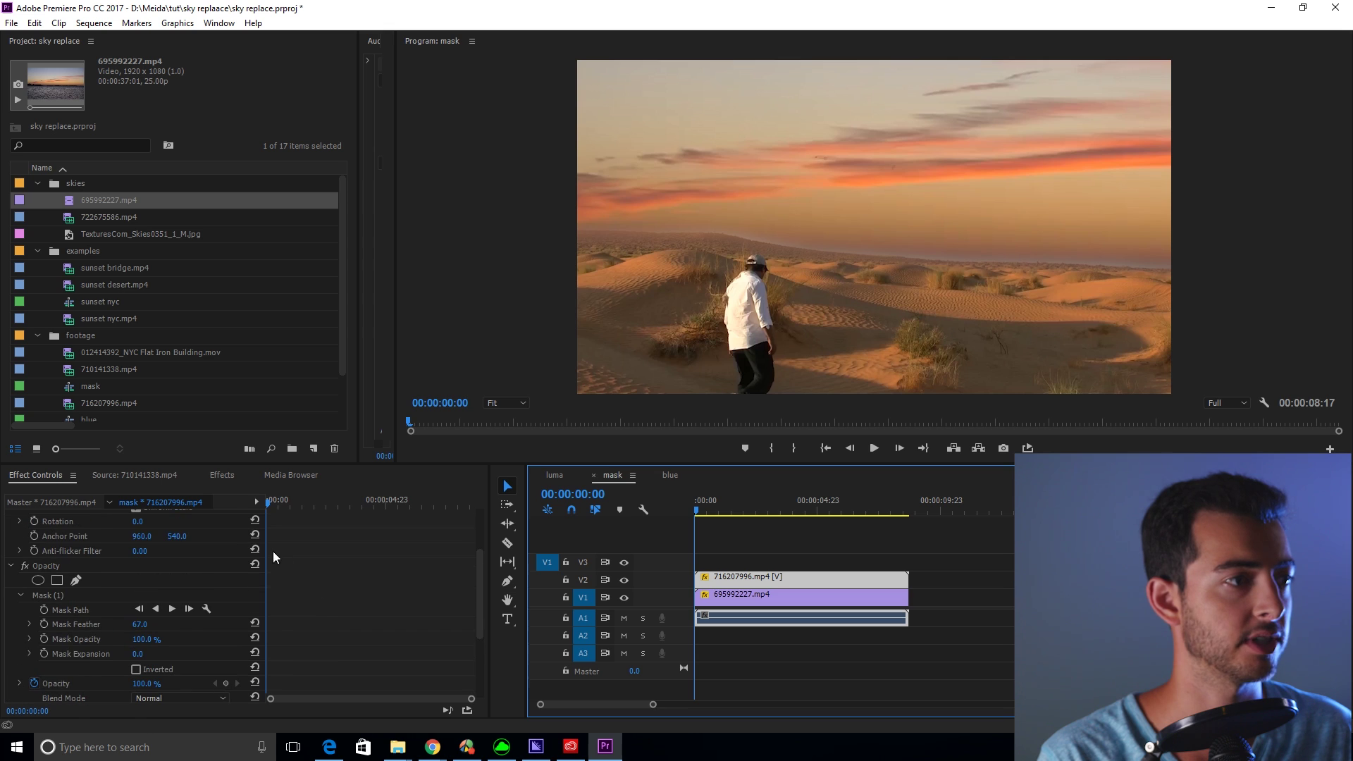
pyautogui.click(211, 476)
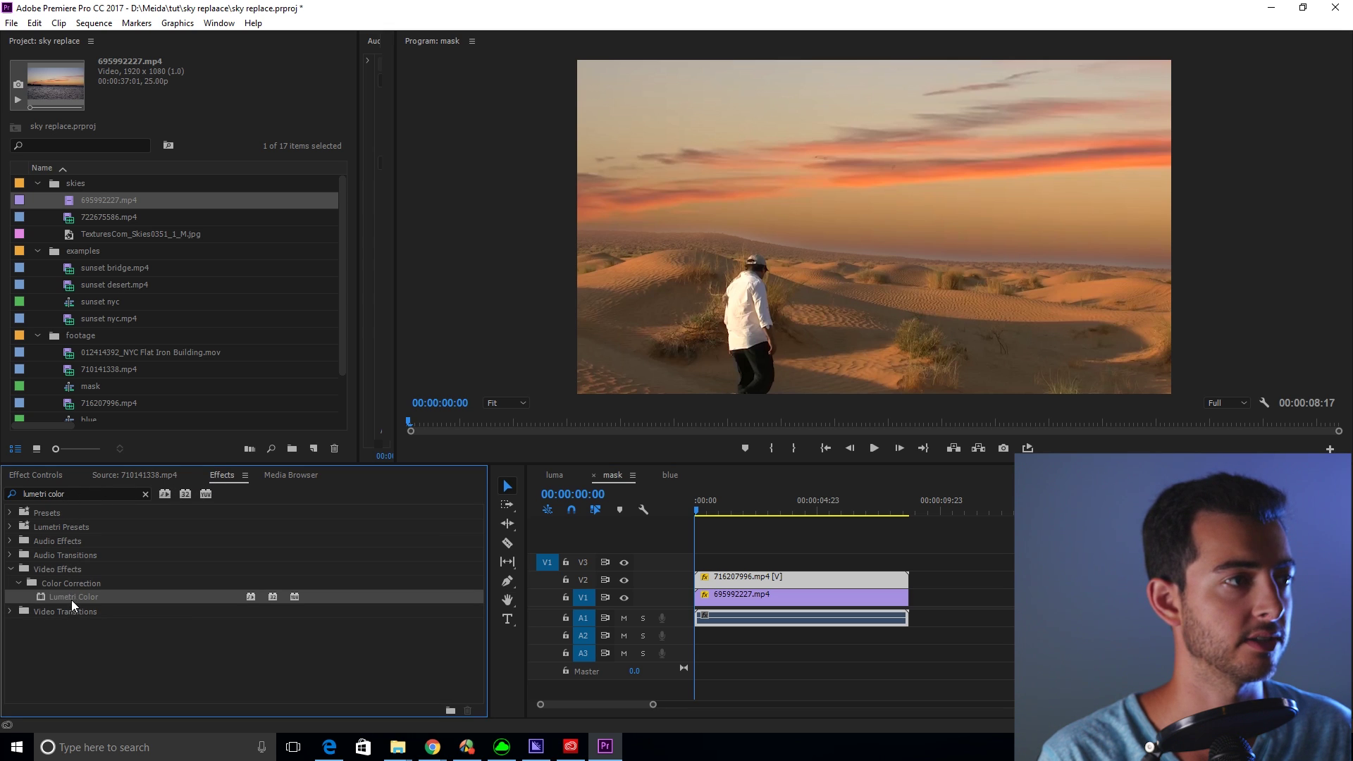
pyautogui.moveTo(70, 598); pyautogui.dragTo(779, 585)
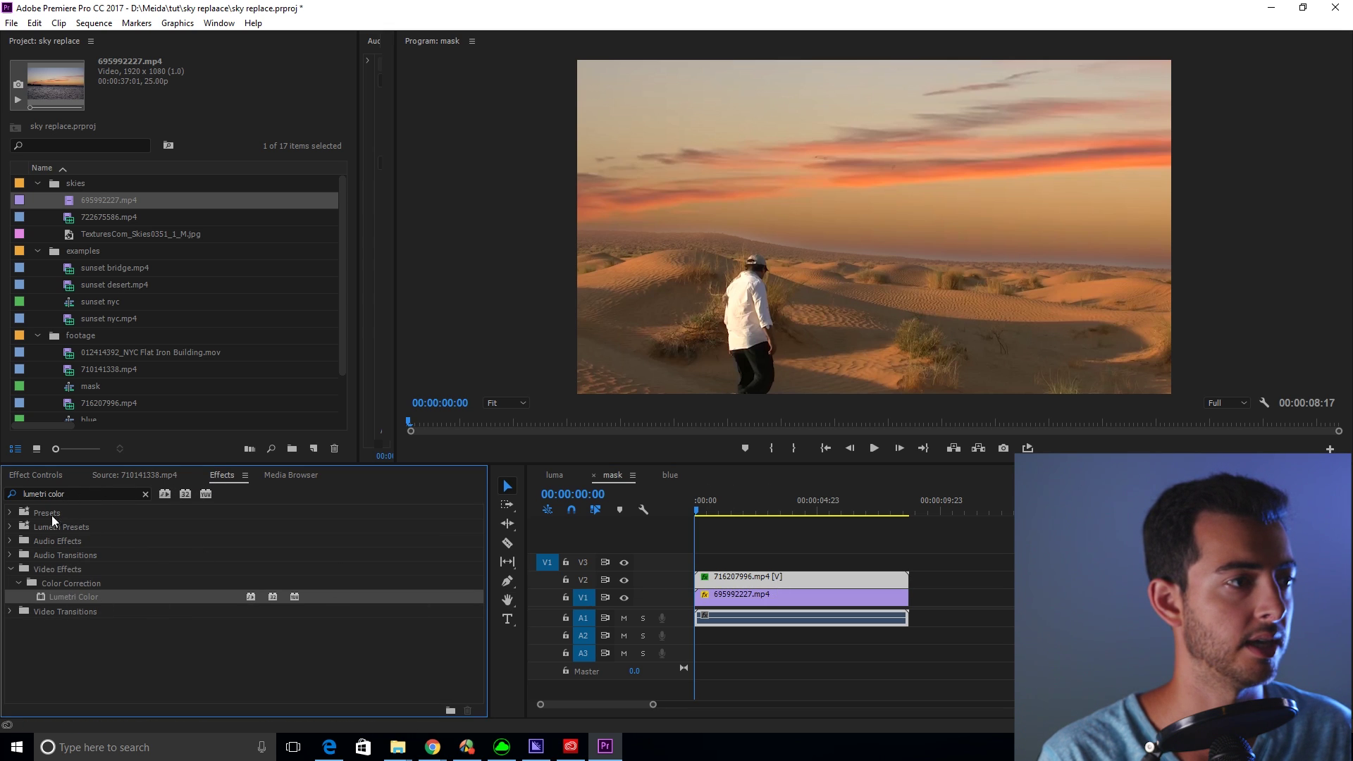
# - In Basic Correction, set Temperature 68, Shadows -76 and Highlights 5
pyautogui.click(21, 477)
pyautogui.scroll(-5, 385, 644)
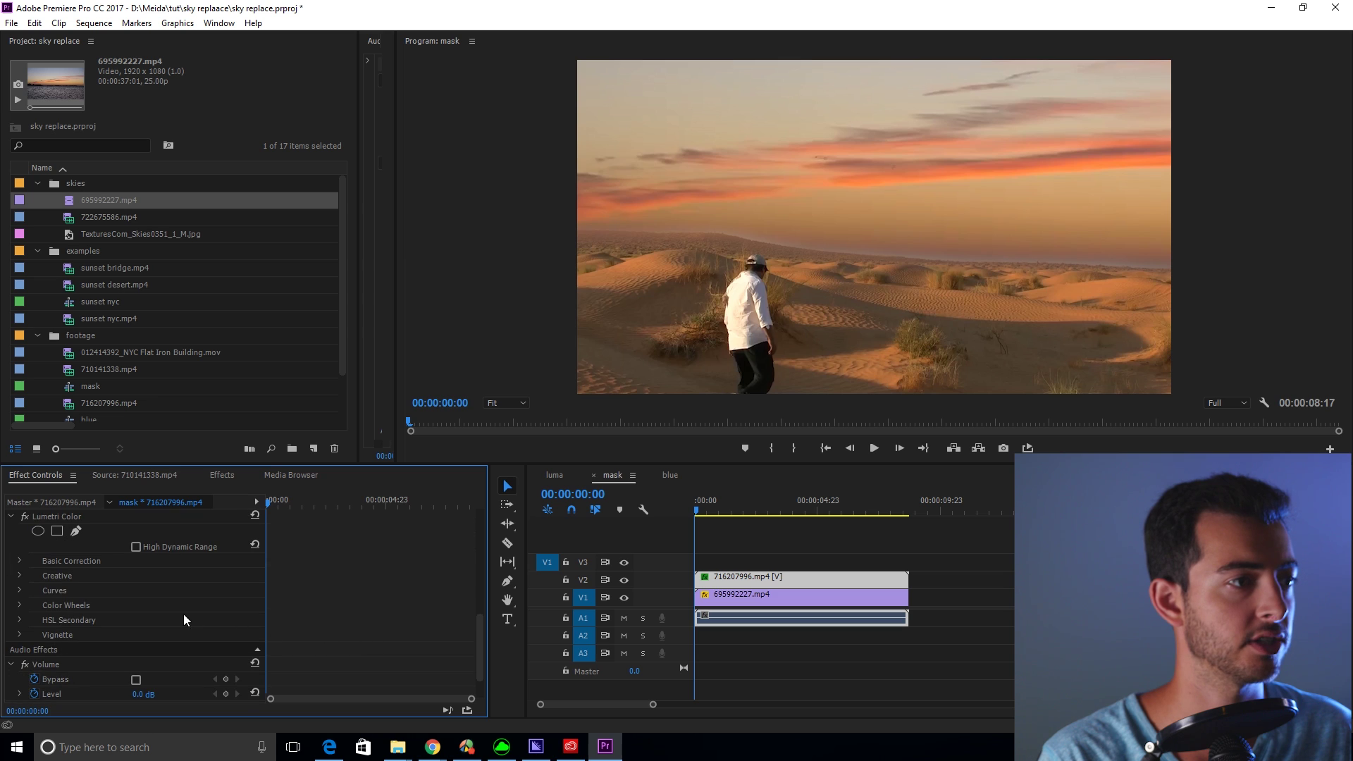
pyautogui.click(19, 561)
pyautogui.scroll(-1, 289, 611)
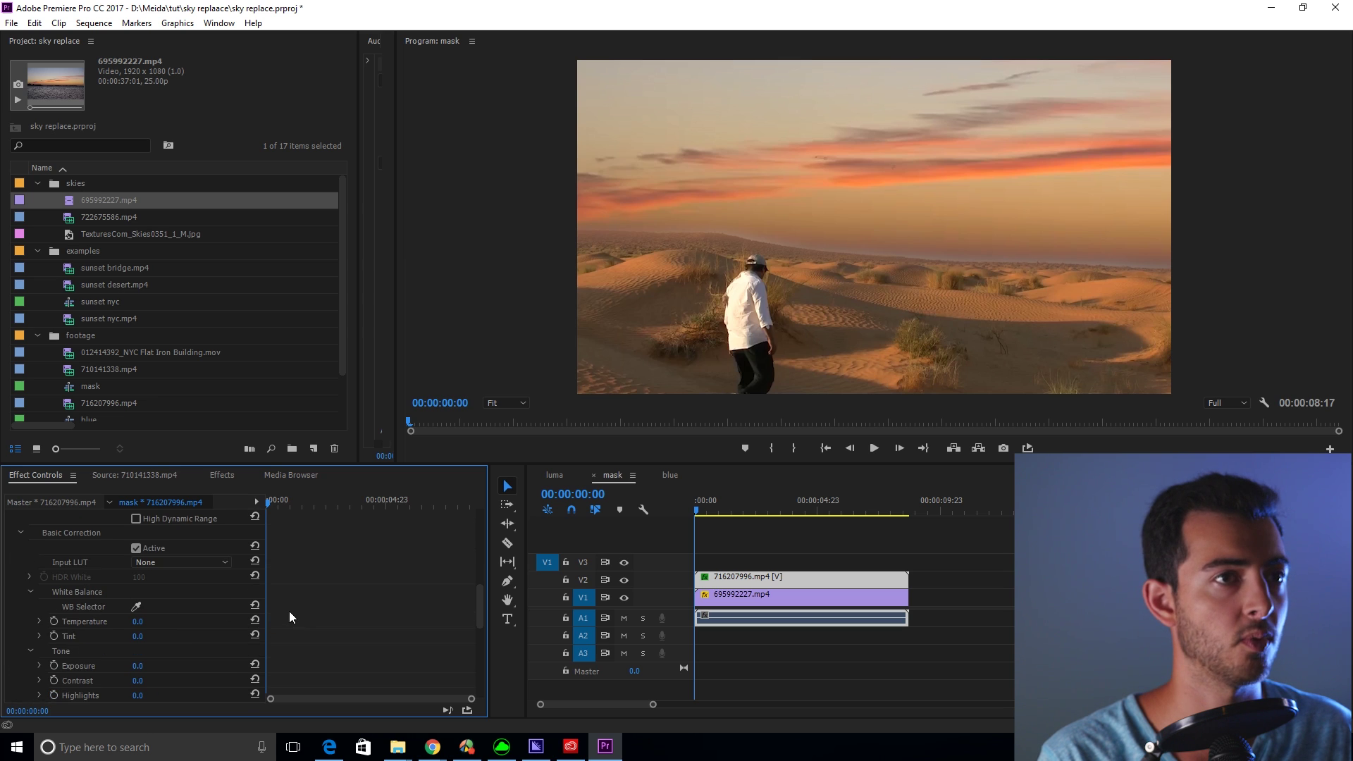
pyautogui.scroll(-2, 247, 623)
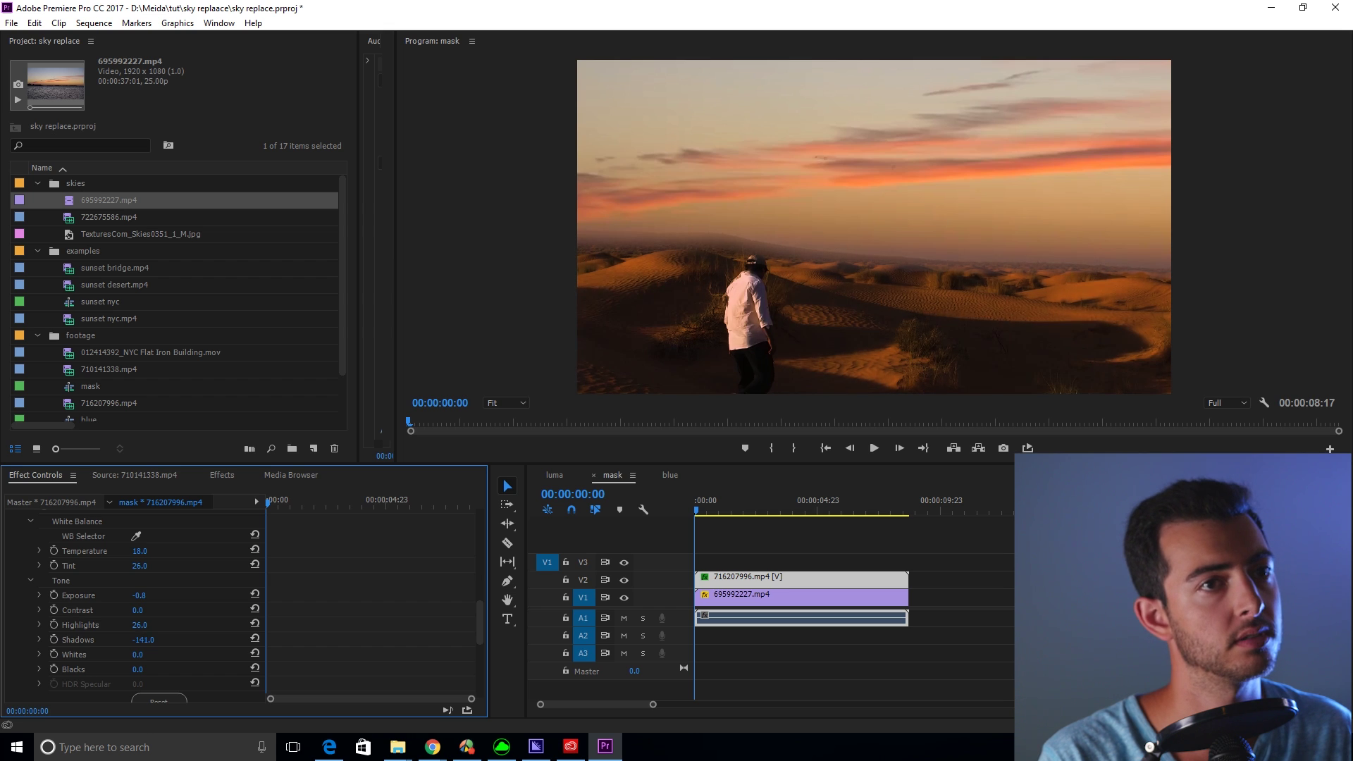
pyautogui.moveTo(143, 639); pyautogui.dragTo(192, 639)
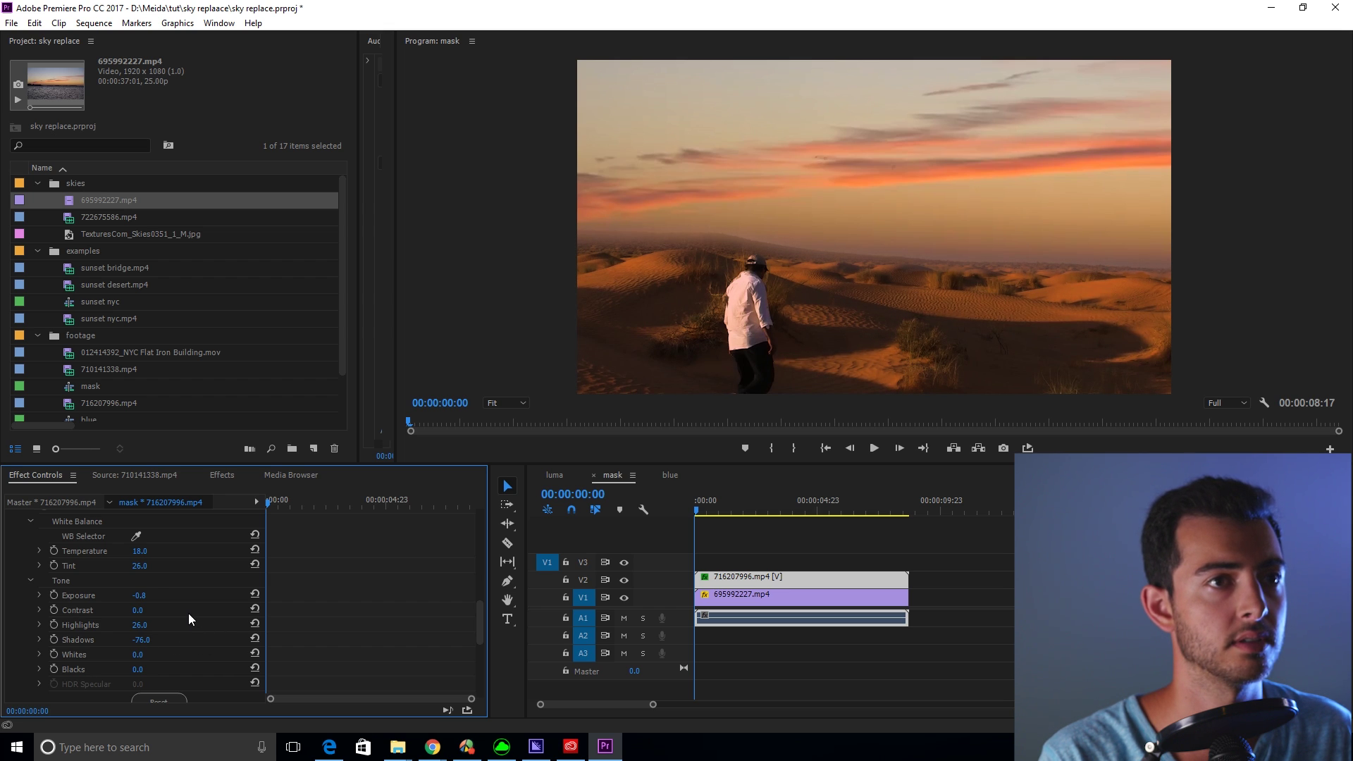
pyautogui.scroll(2, 188, 613)
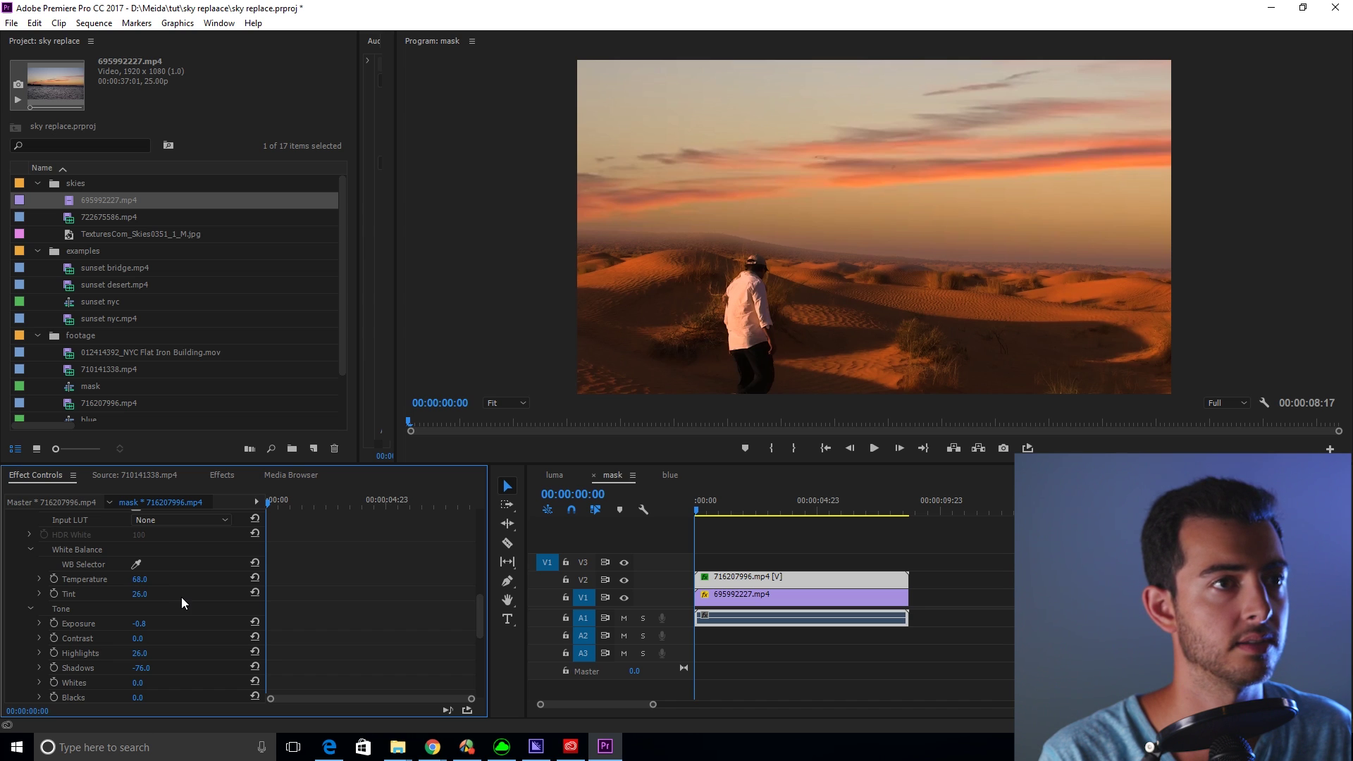
pyautogui.moveTo(140, 653); pyautogui.dragTo(122, 653)
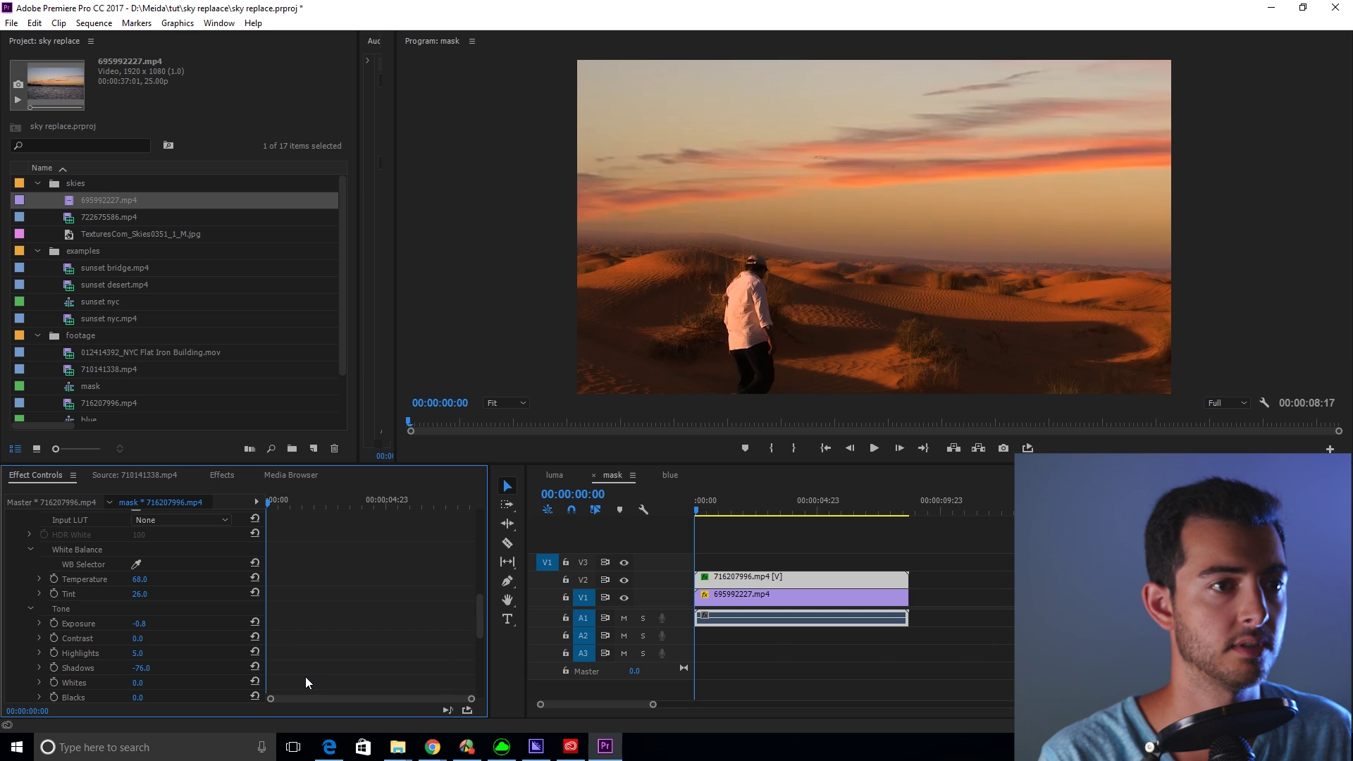
pyautogui.click(839, 652)
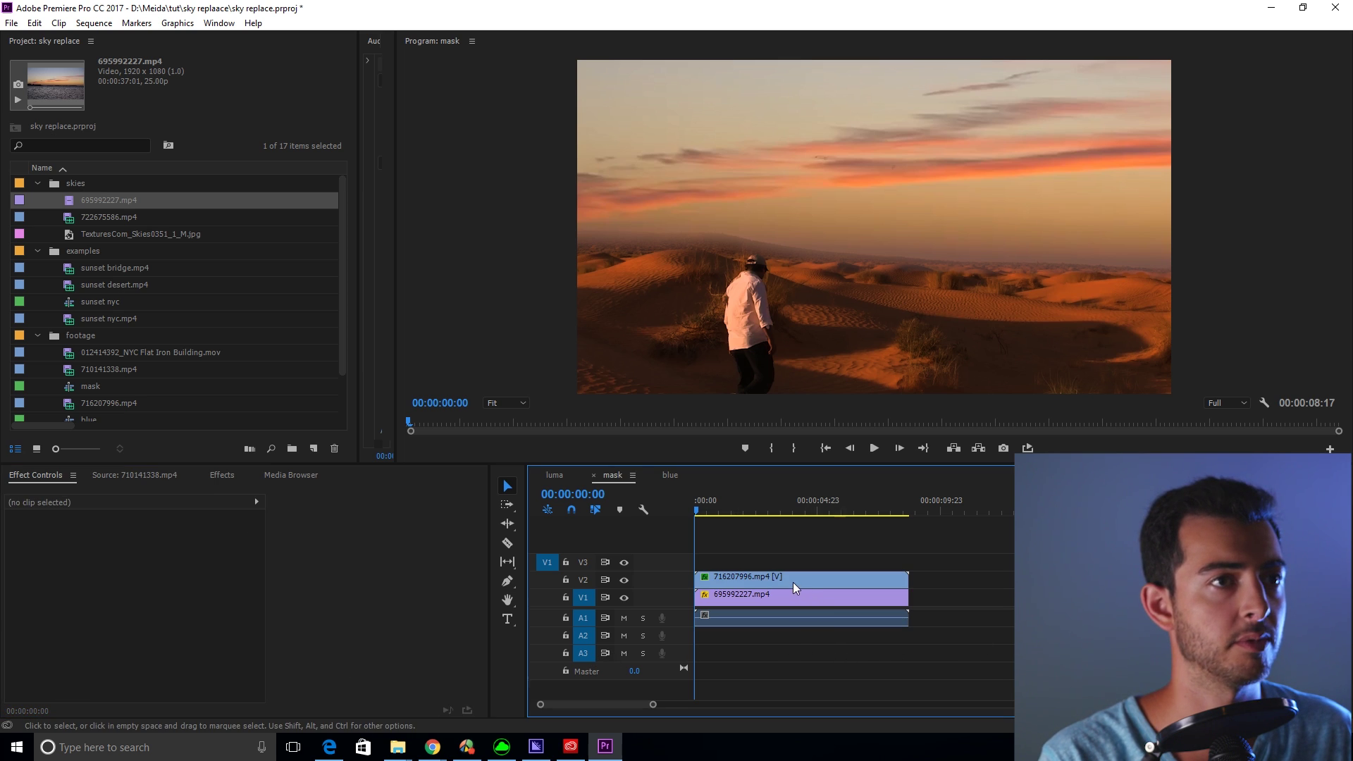
# - Lower the V1 sunset sky clip to Position Y 575
pyautogui.click(742, 600)
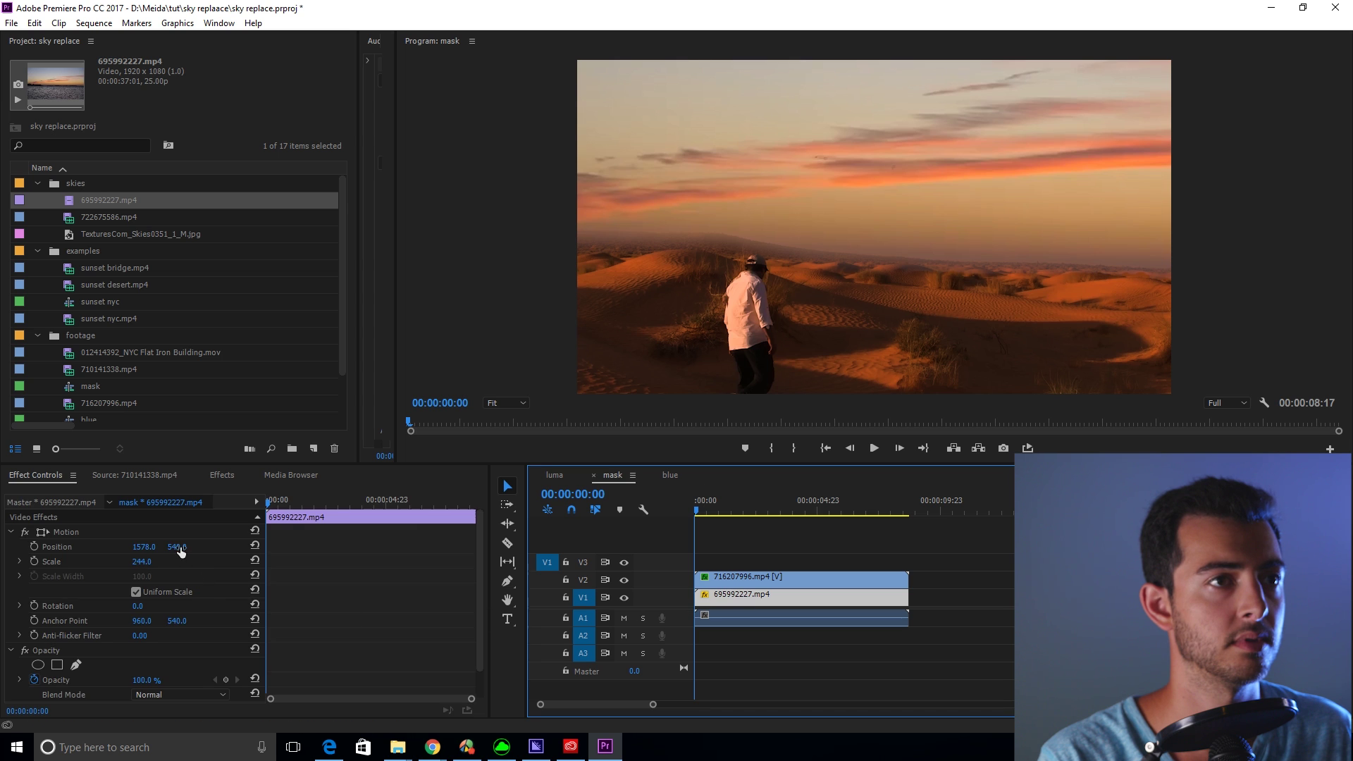
pyautogui.moveTo(177, 547); pyautogui.dragTo(209, 551)
pyautogui.click(752, 579)
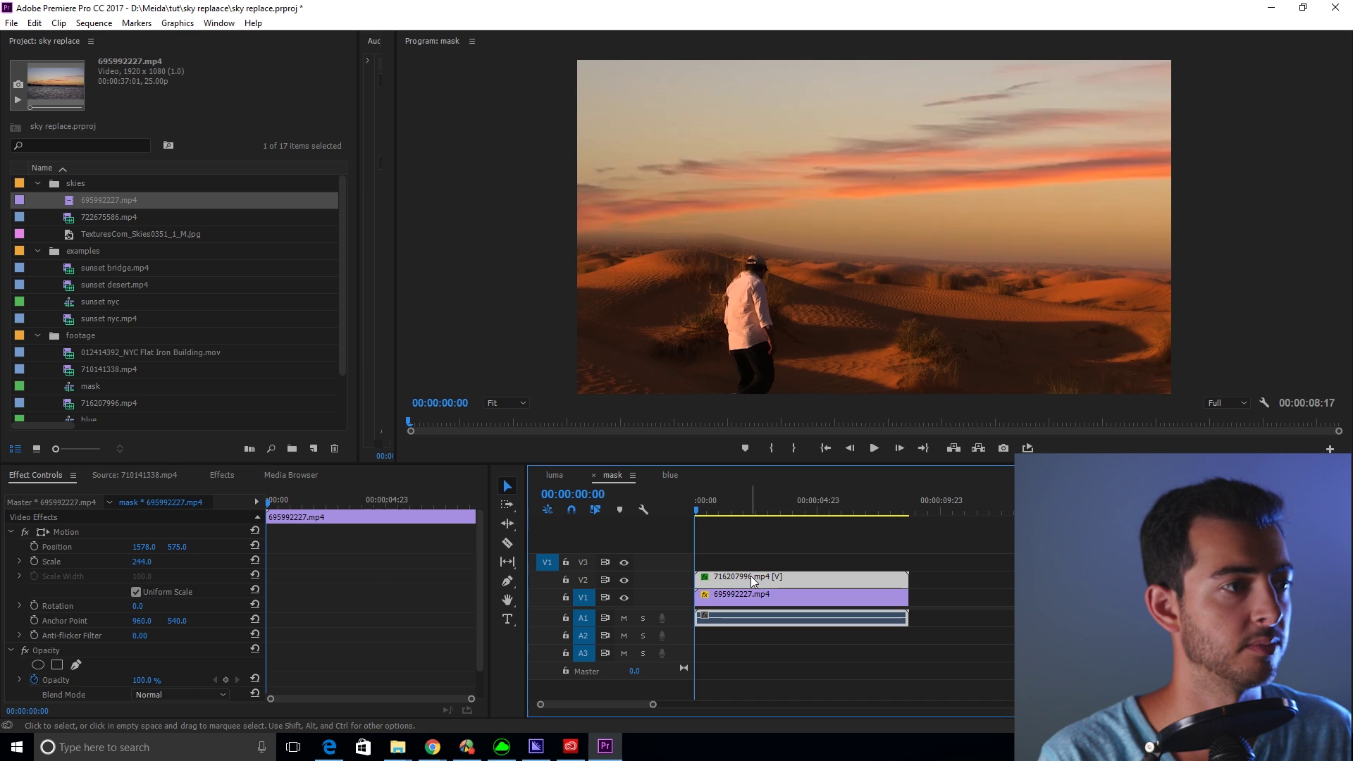
# - Set the desert clip's Mask Expansion to 12 and play back the composite
pyautogui.scroll(-3, 341, 599)
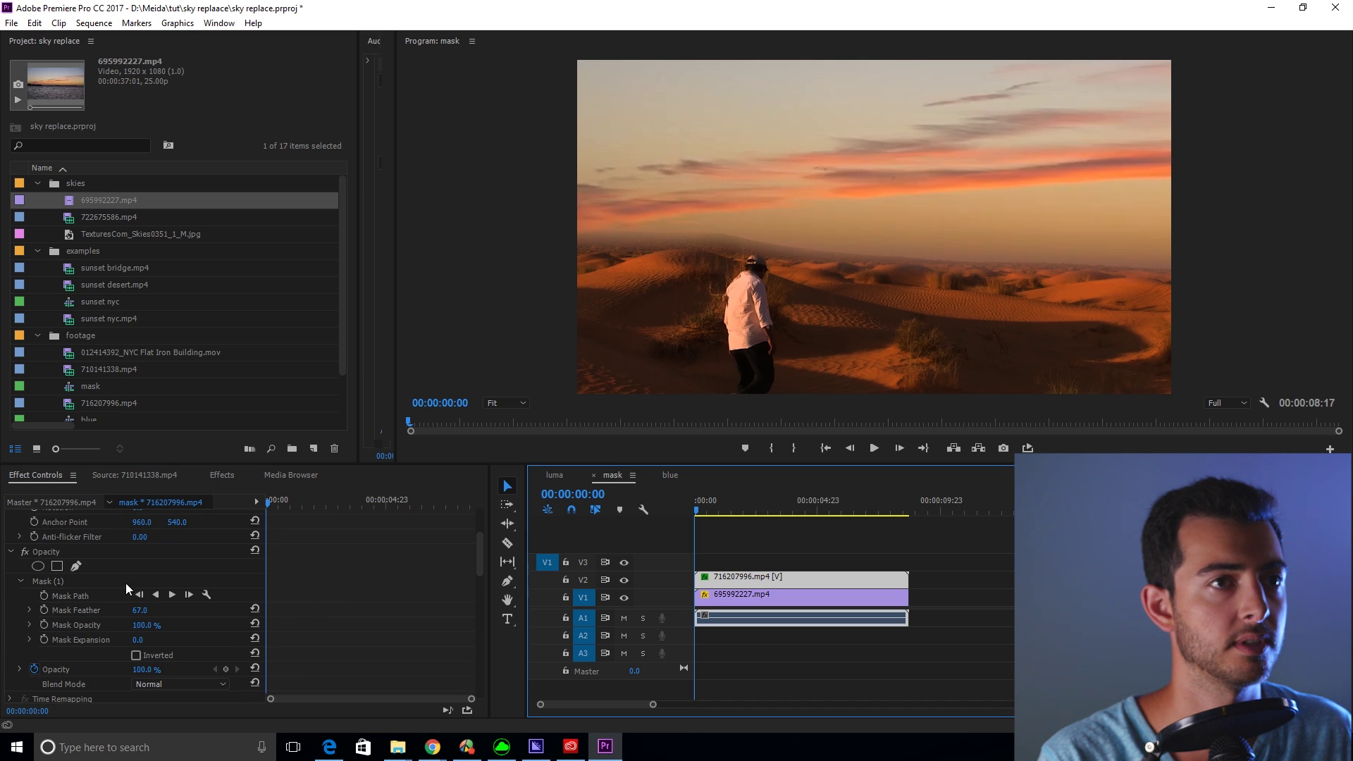
pyautogui.moveTo(138, 640)
pyautogui.mouseDown()
pyautogui.moveTo(103, 639)
pyautogui.moveTo(116, 640)
pyautogui.mouseUp()
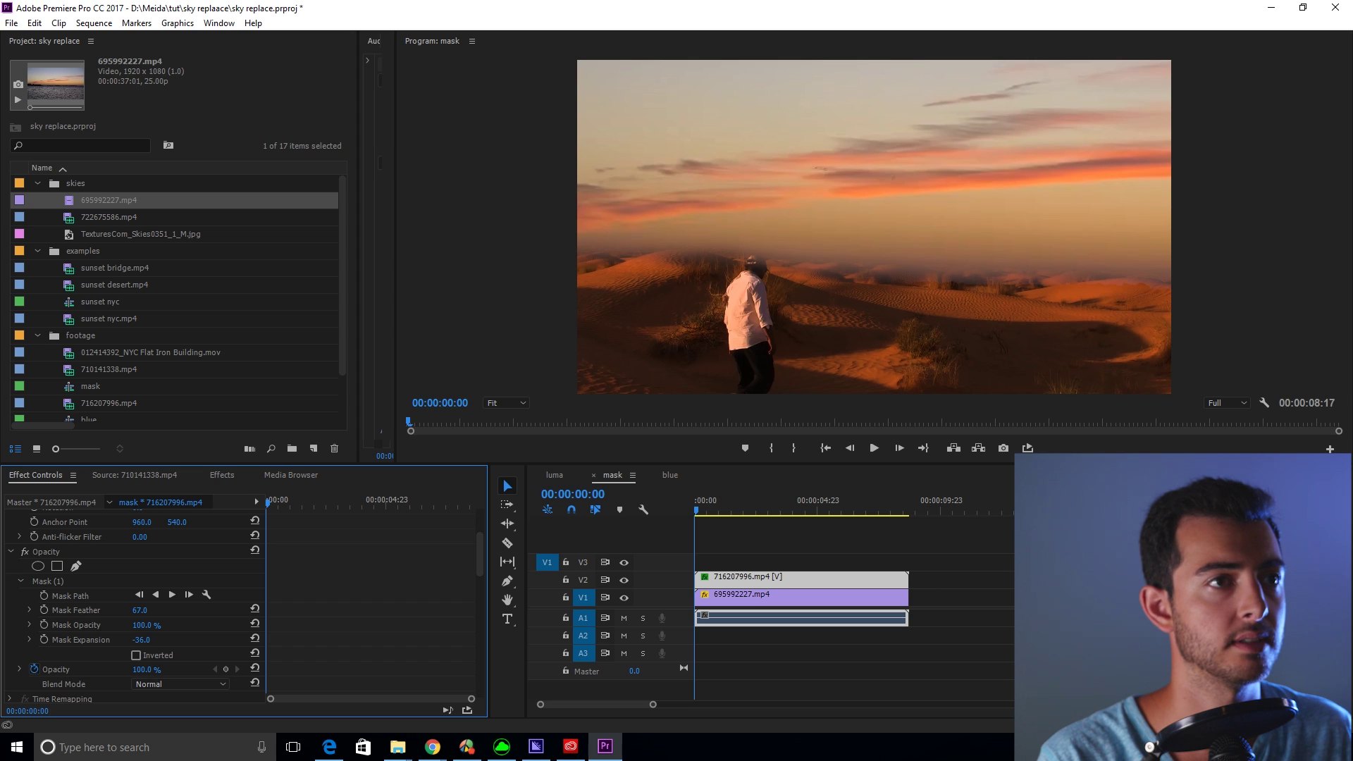
pyautogui.moveTo(103, 640); pyautogui.dragTo(119, 611)
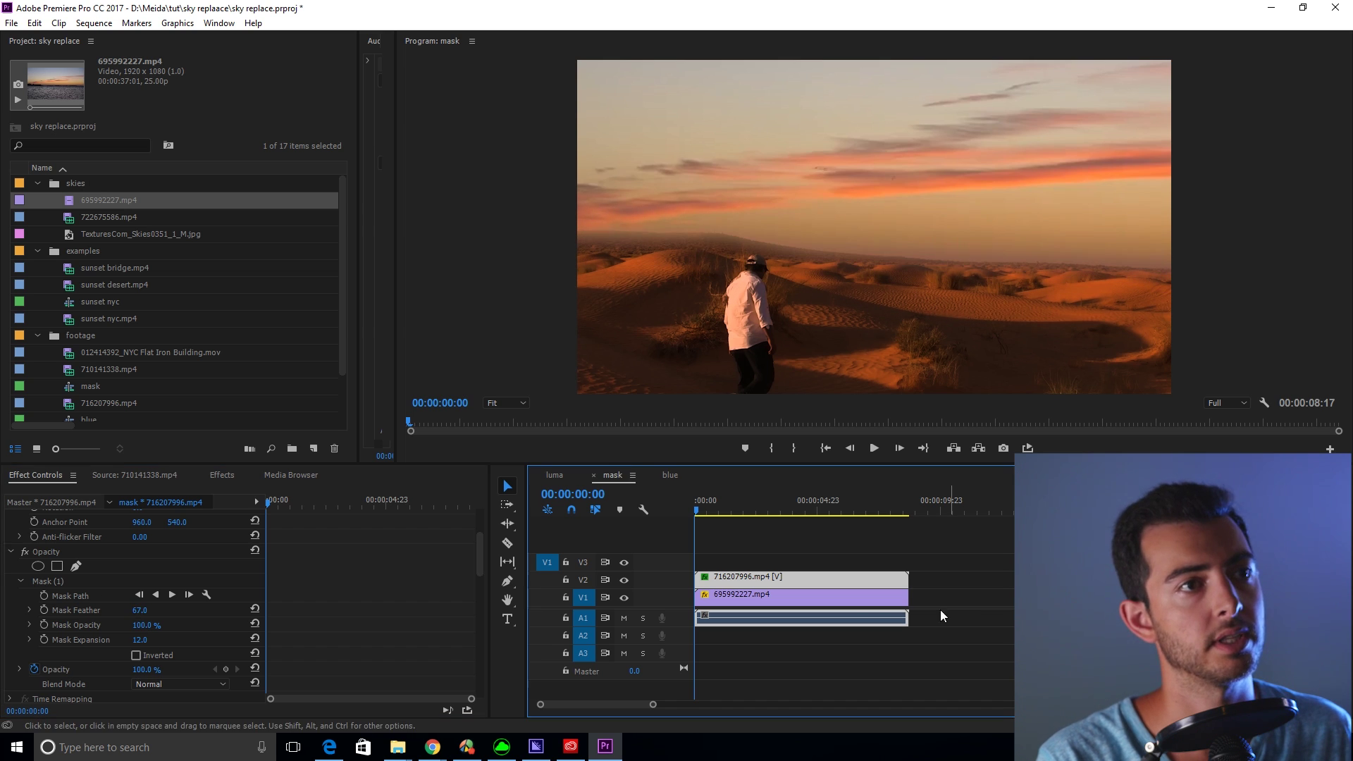
pyautogui.press('space')
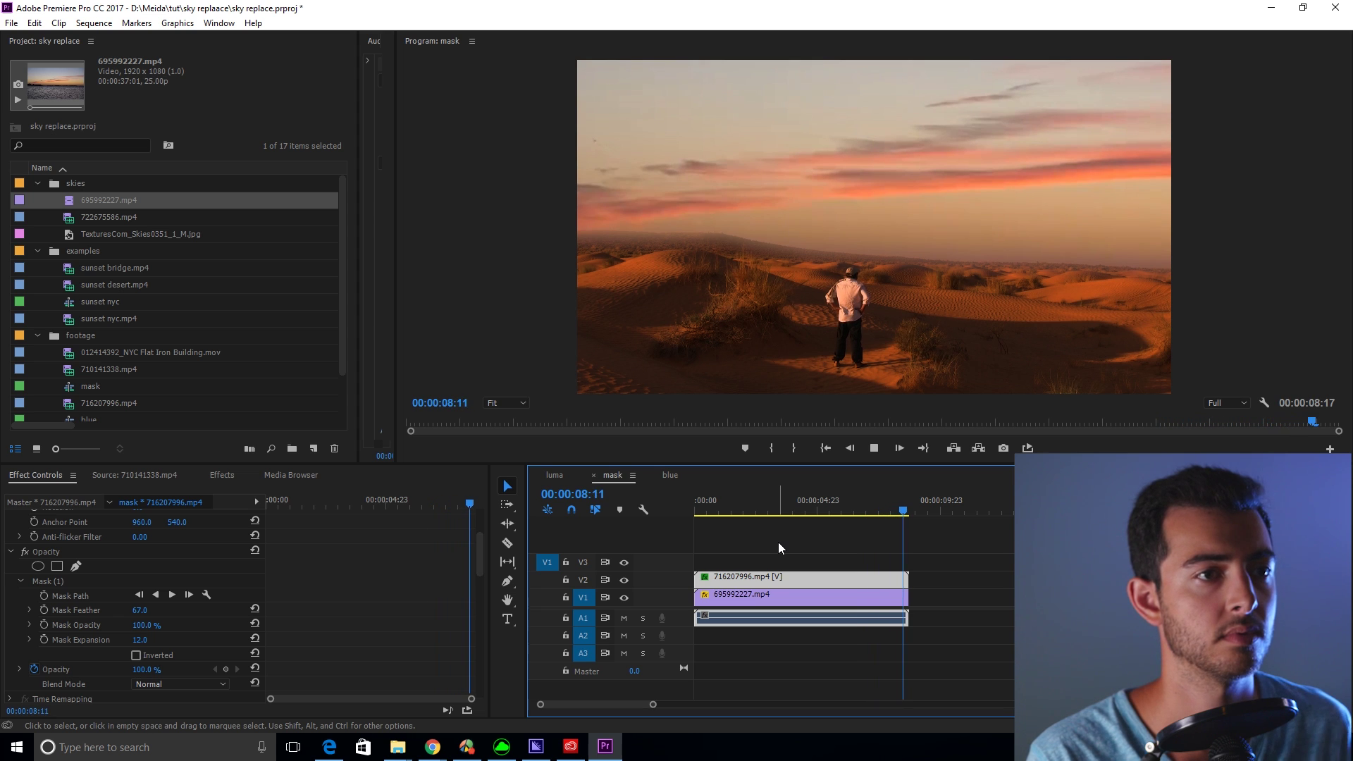
# - Scrub through the composite to check the mask edge, then hide the V1 sky track
pyautogui.moveTo(738, 512)
pyautogui.mouseDown()
pyautogui.moveTo(819, 517)
pyautogui.moveTo(720, 526)
pyautogui.moveTo(808, 515)
pyautogui.moveTo(752, 521)
pyautogui.mouseUp()
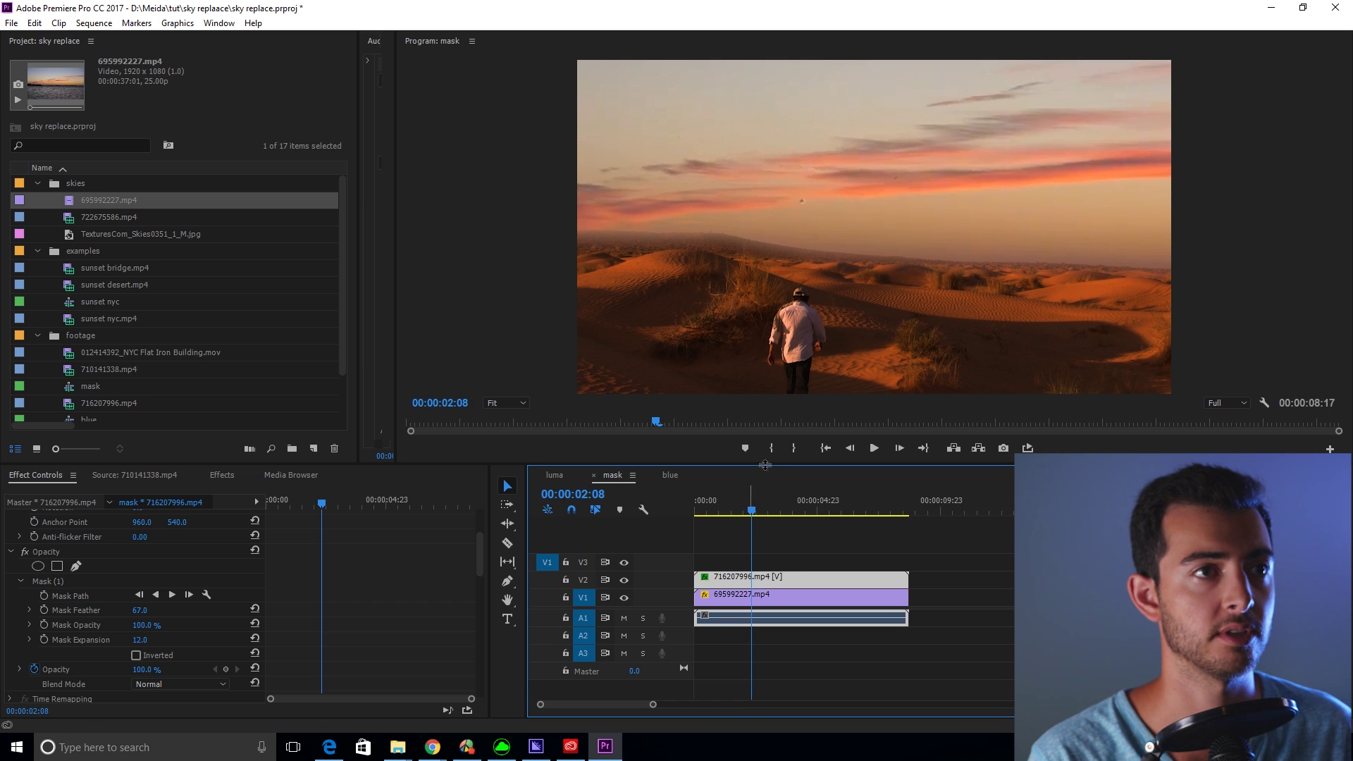
pyautogui.moveTo(768, 513); pyautogui.dragTo(848, 513)
pyautogui.click(624, 596)
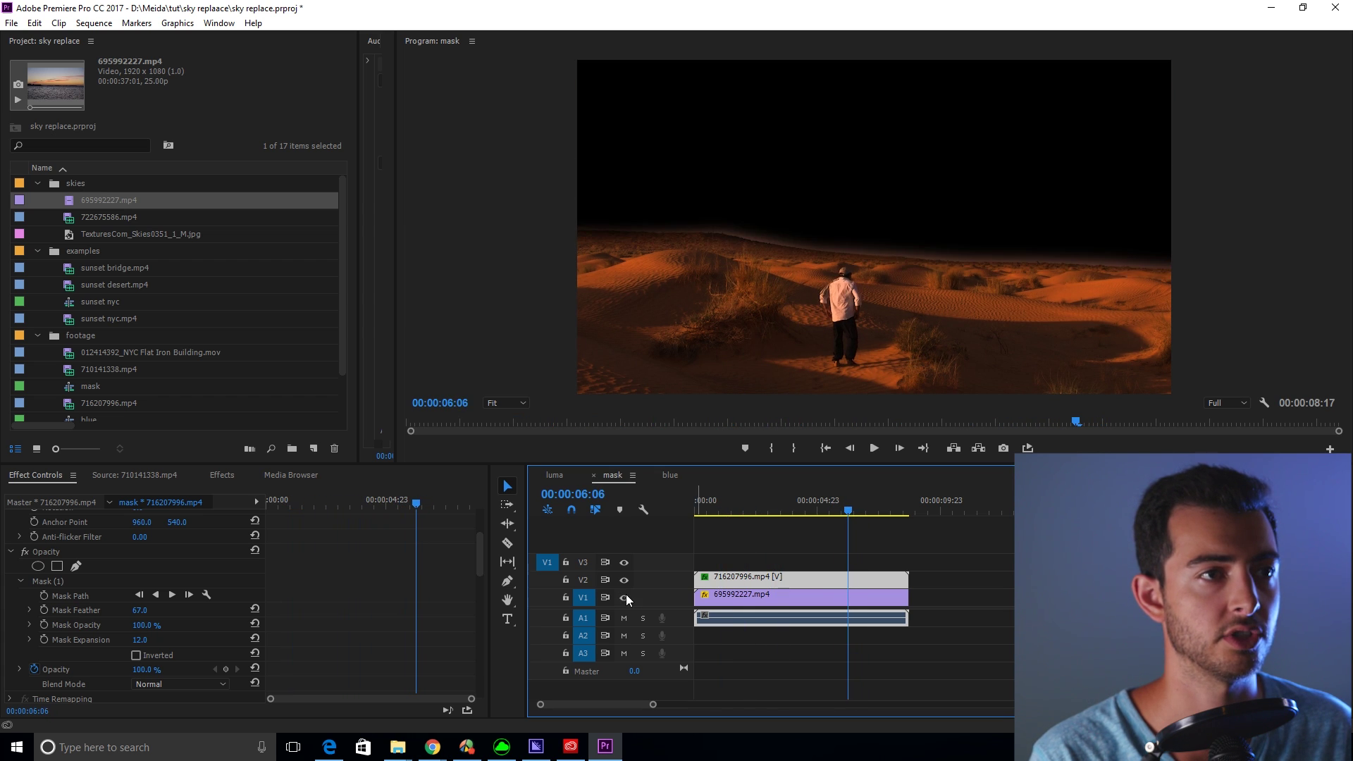
# - With only V1 visible, export the current sky frame as a still named sunset
pyautogui.click(624, 596)
pyautogui.click(624, 579)
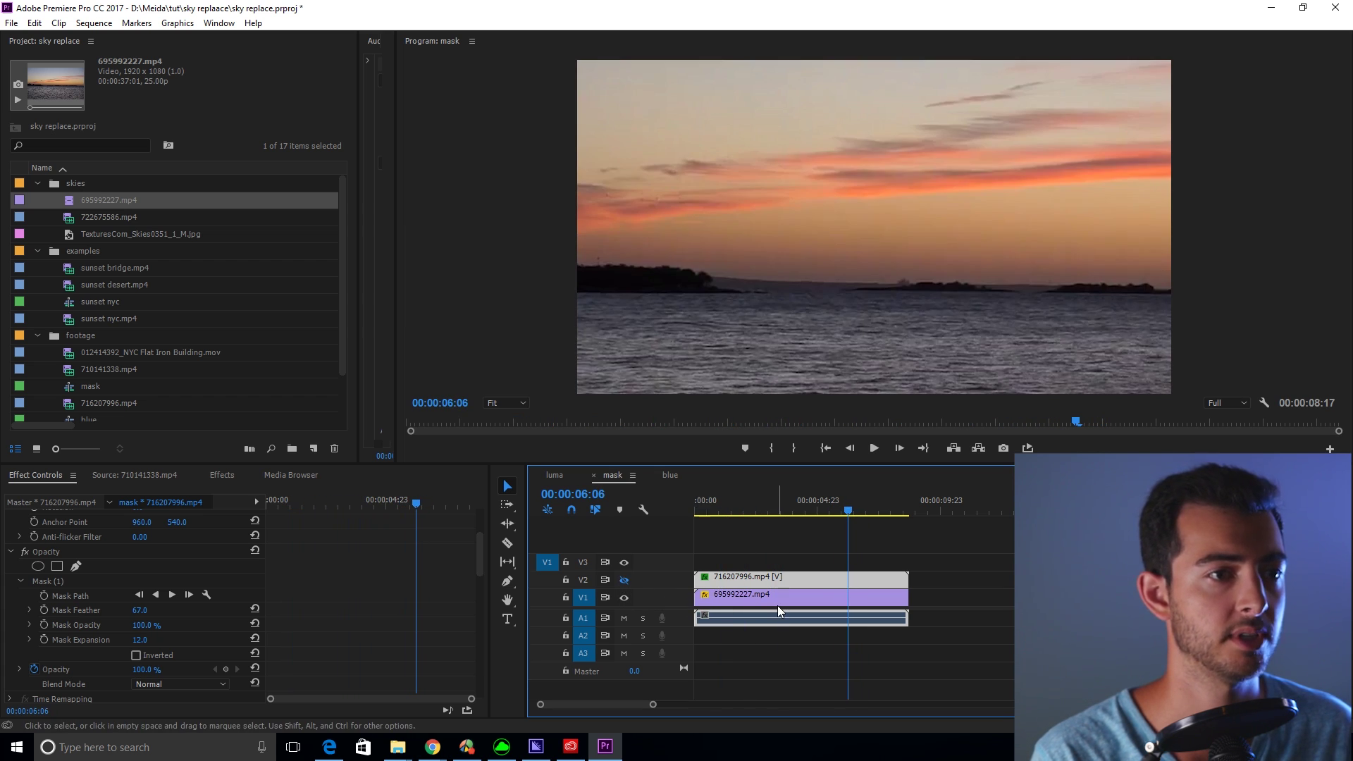
pyautogui.click(1003, 449)
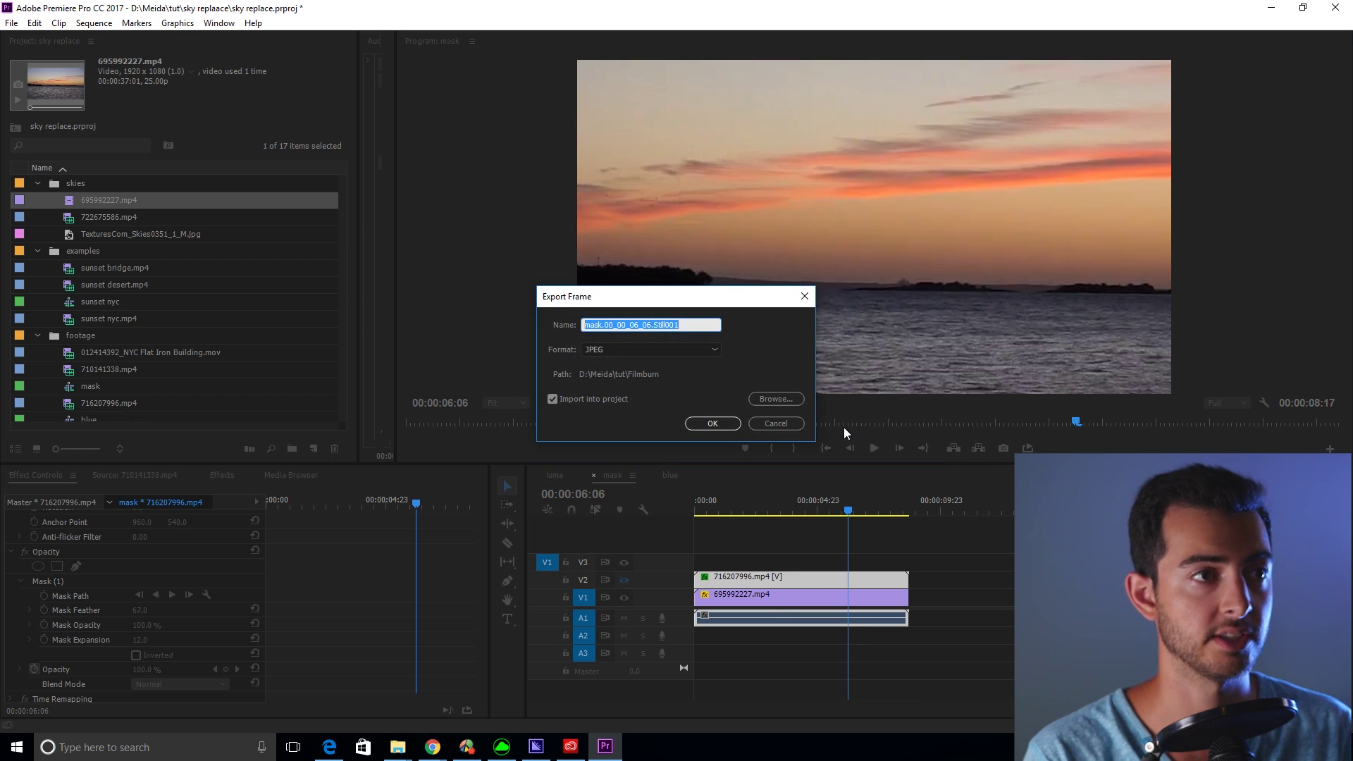
pyautogui.write('sunset')
pyautogui.press('Return')
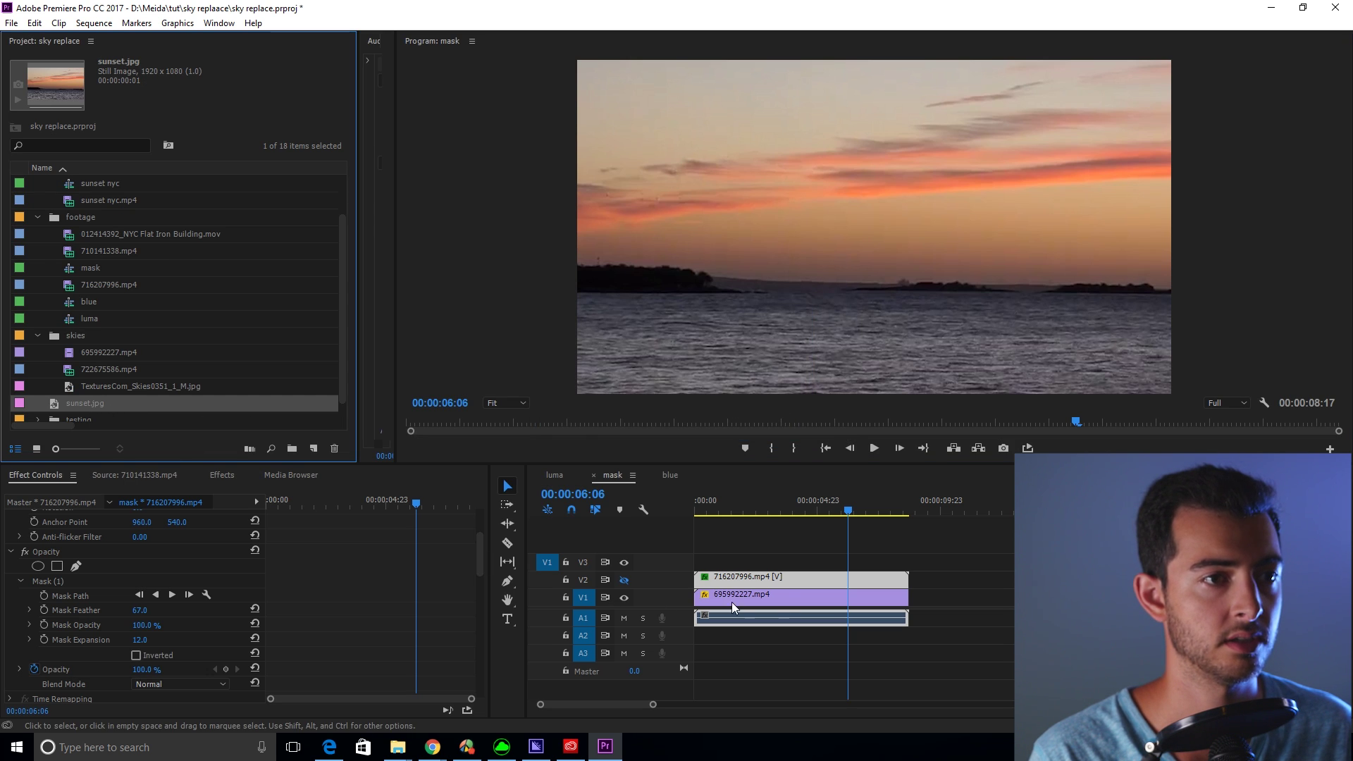
# - Replace the V1 sunset video with sunset.jpg from the Project panel
pyautogui.click(776, 594)
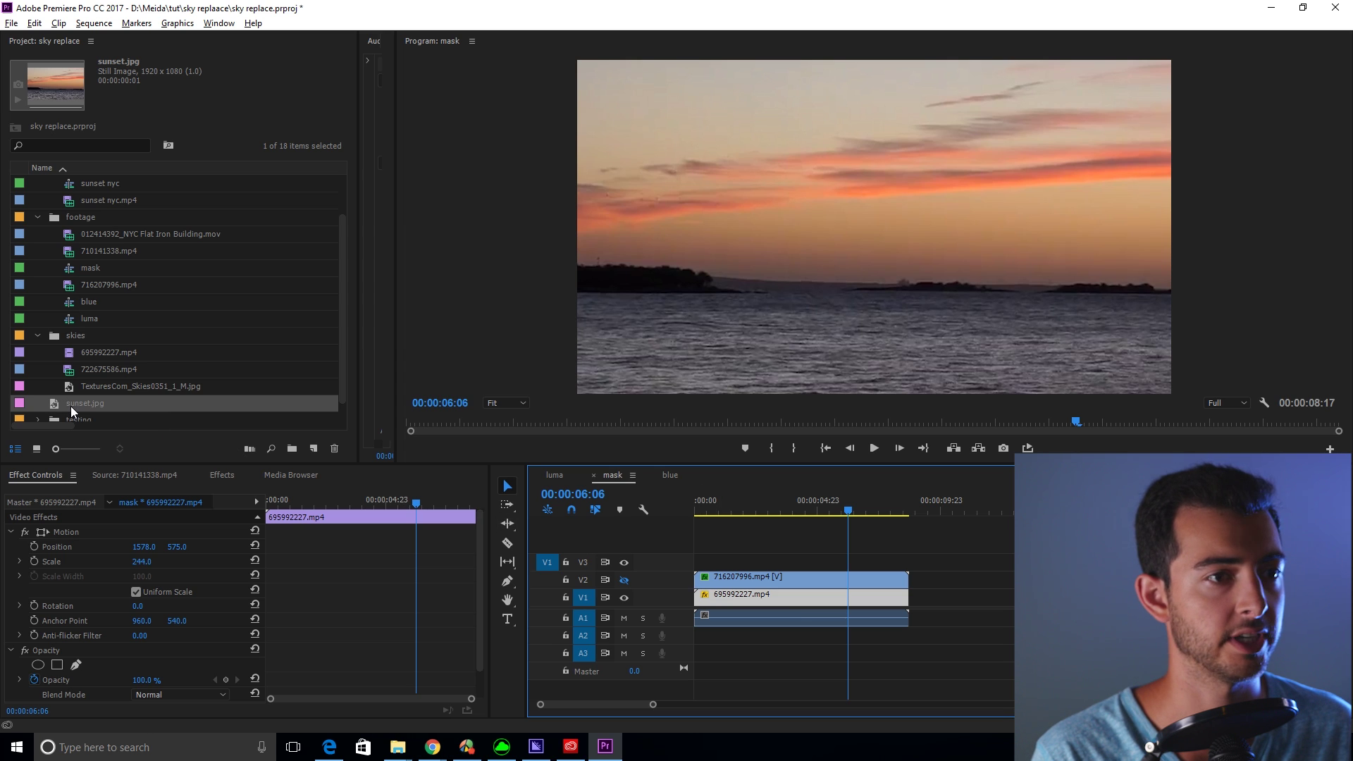
pyautogui.moveTo(71, 406); pyautogui.dragTo(752, 605)
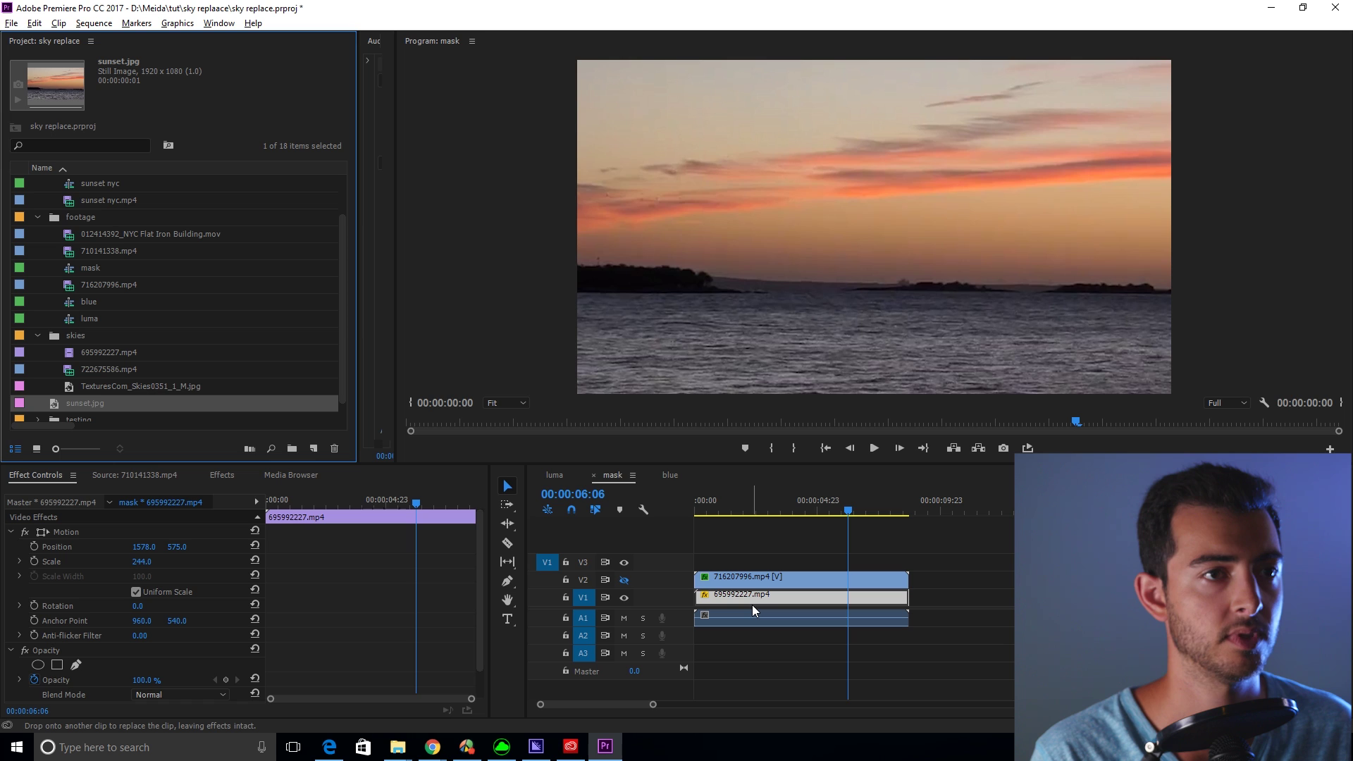
pyautogui.moveTo(751, 604); pyautogui.dragTo(751, 604)
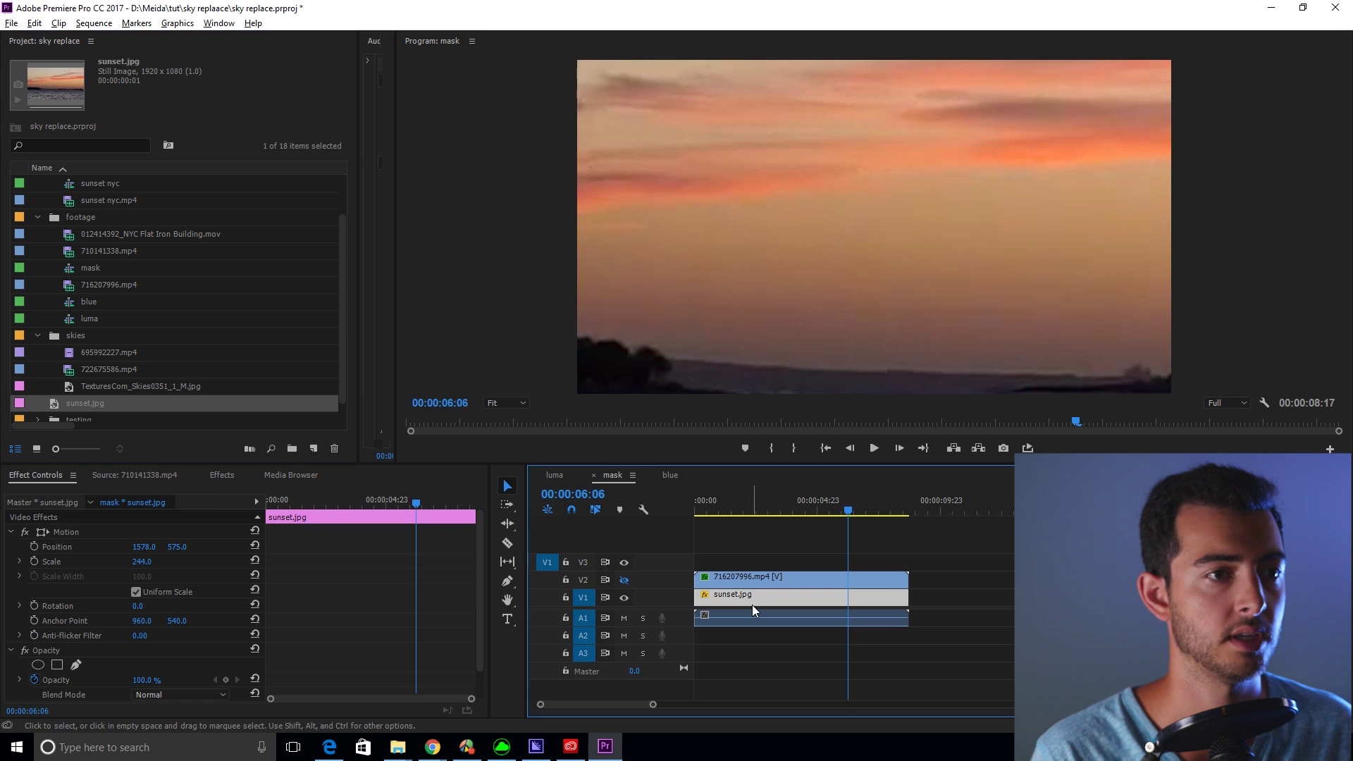
# - Turn the V2 desert track back on and play the composite over sunset.jpg from the start
pyautogui.click(797, 579)
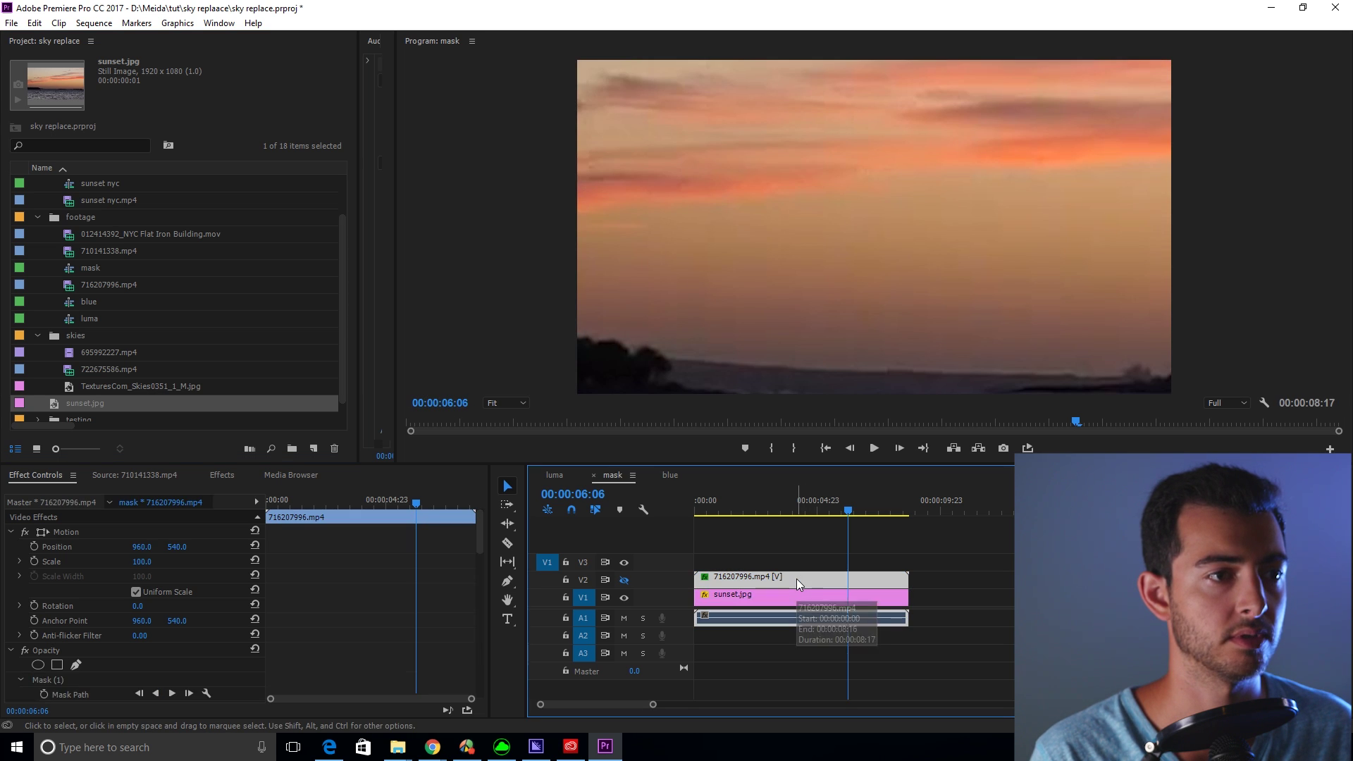
pyautogui.click(625, 579)
pyautogui.click(775, 515)
pyautogui.press('Home')
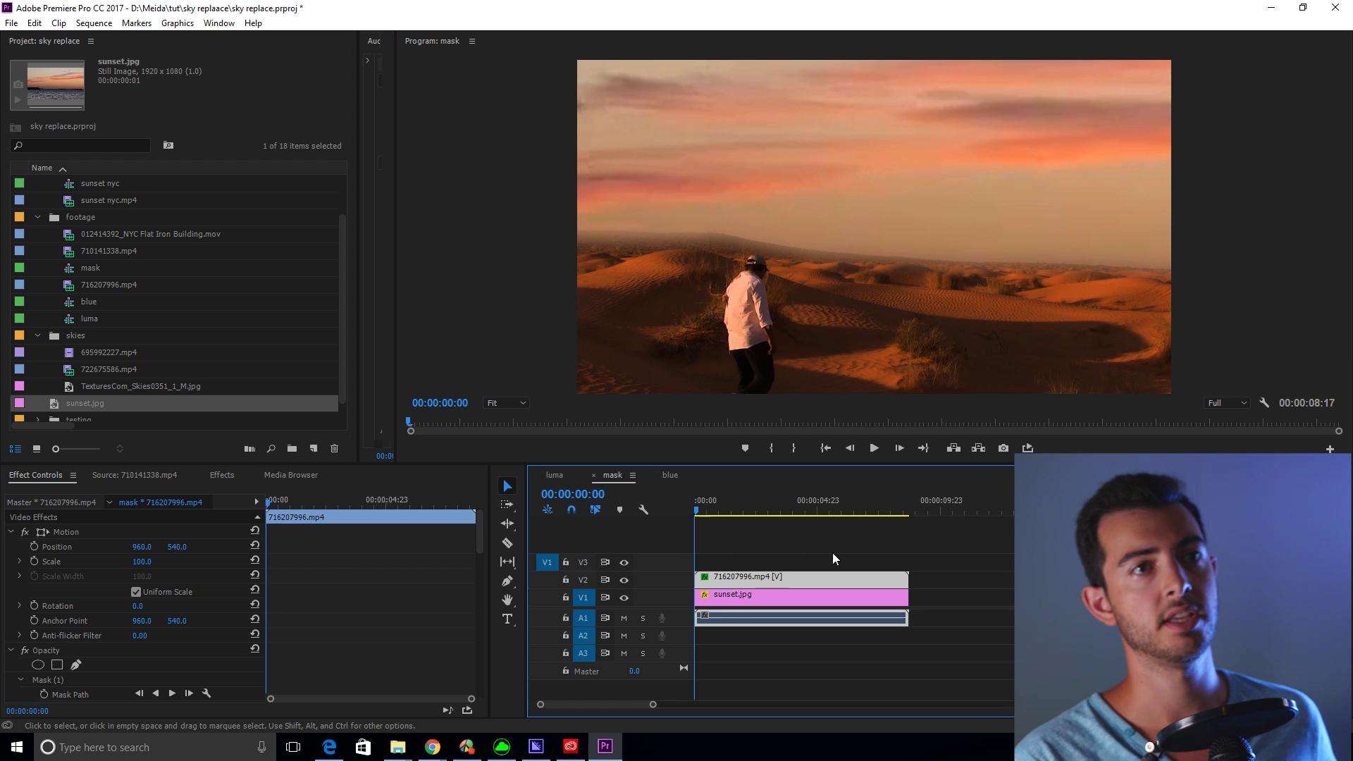
pyautogui.press('space')
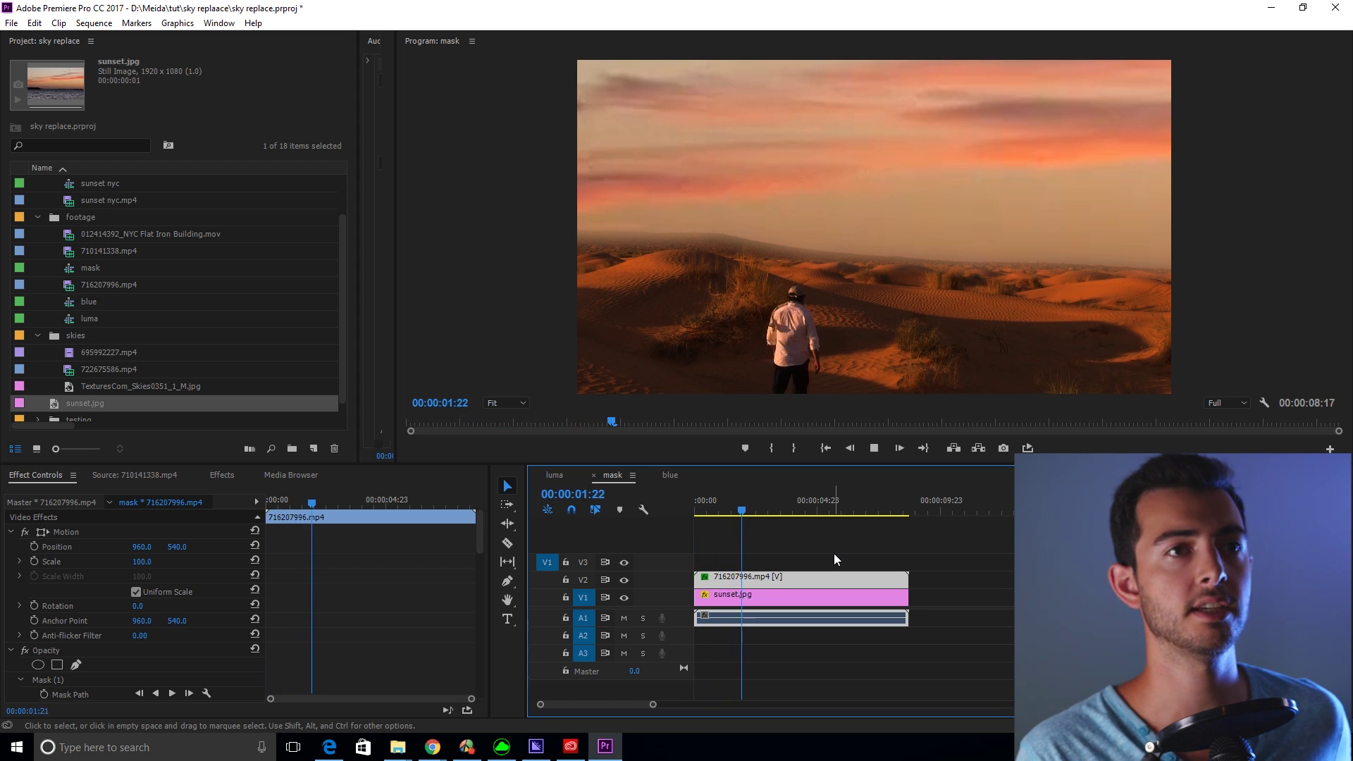